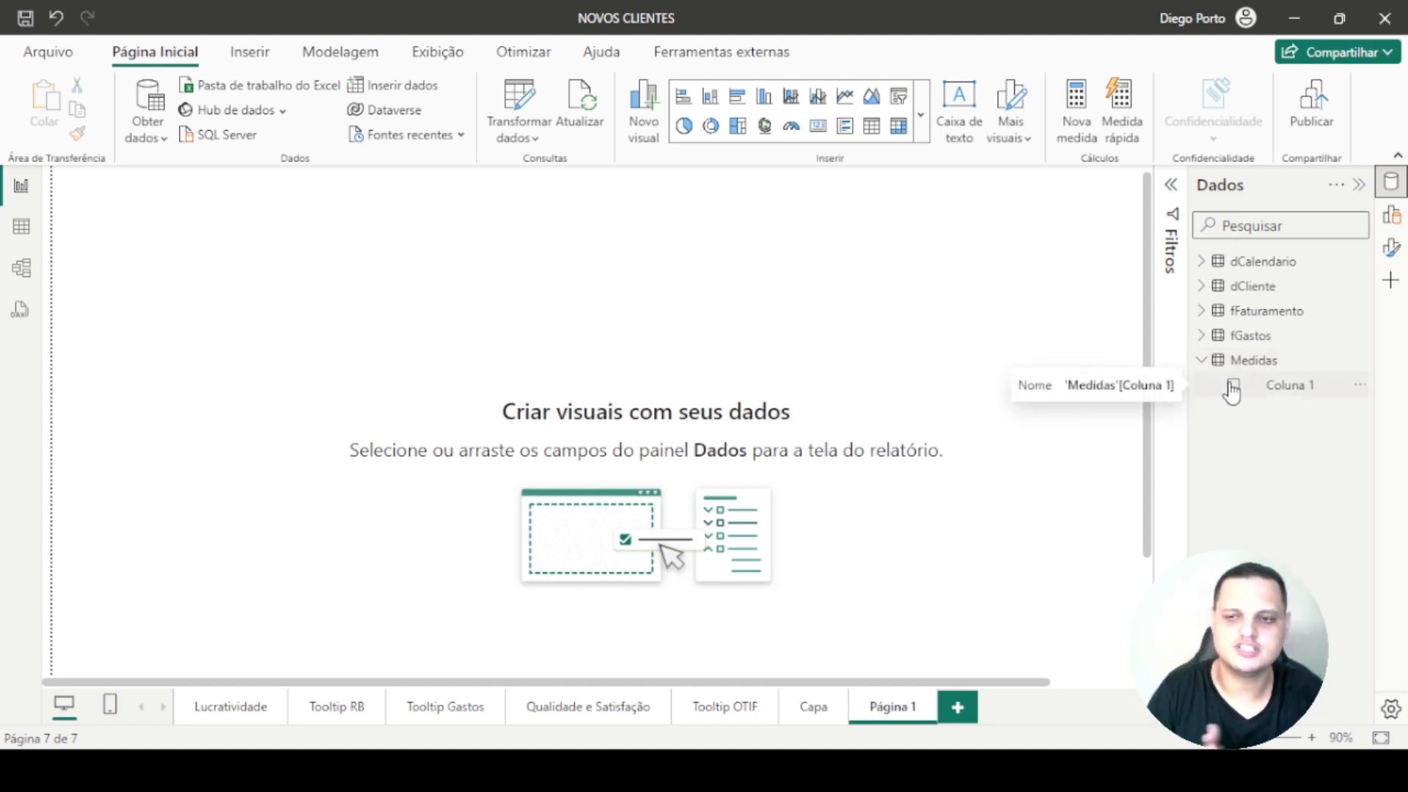
- Switch to the data view, collapse the dCalendario and fFaturamento field lists, and examine the dCalendario table's rows
click(15, 236)
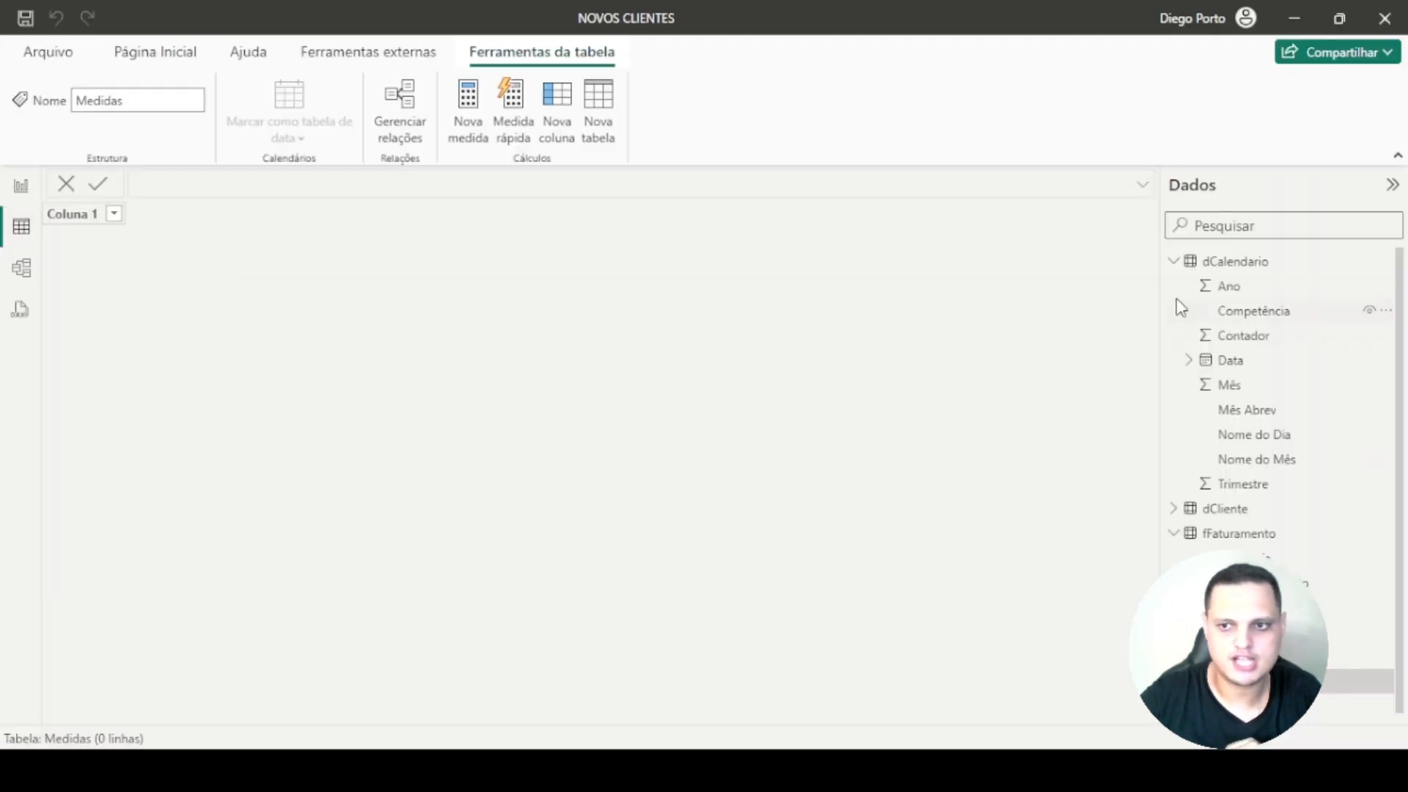
click(1175, 263)
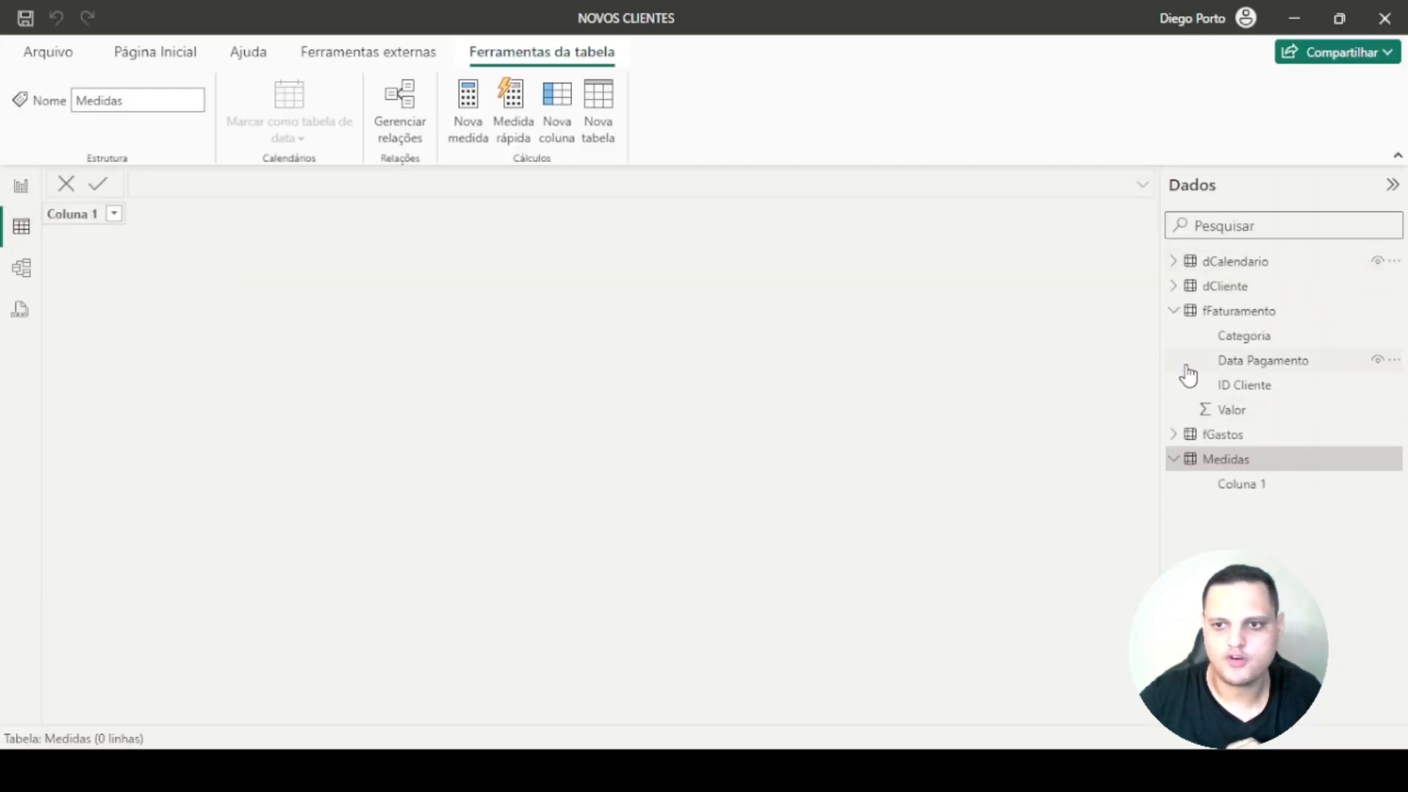
click(1175, 312)
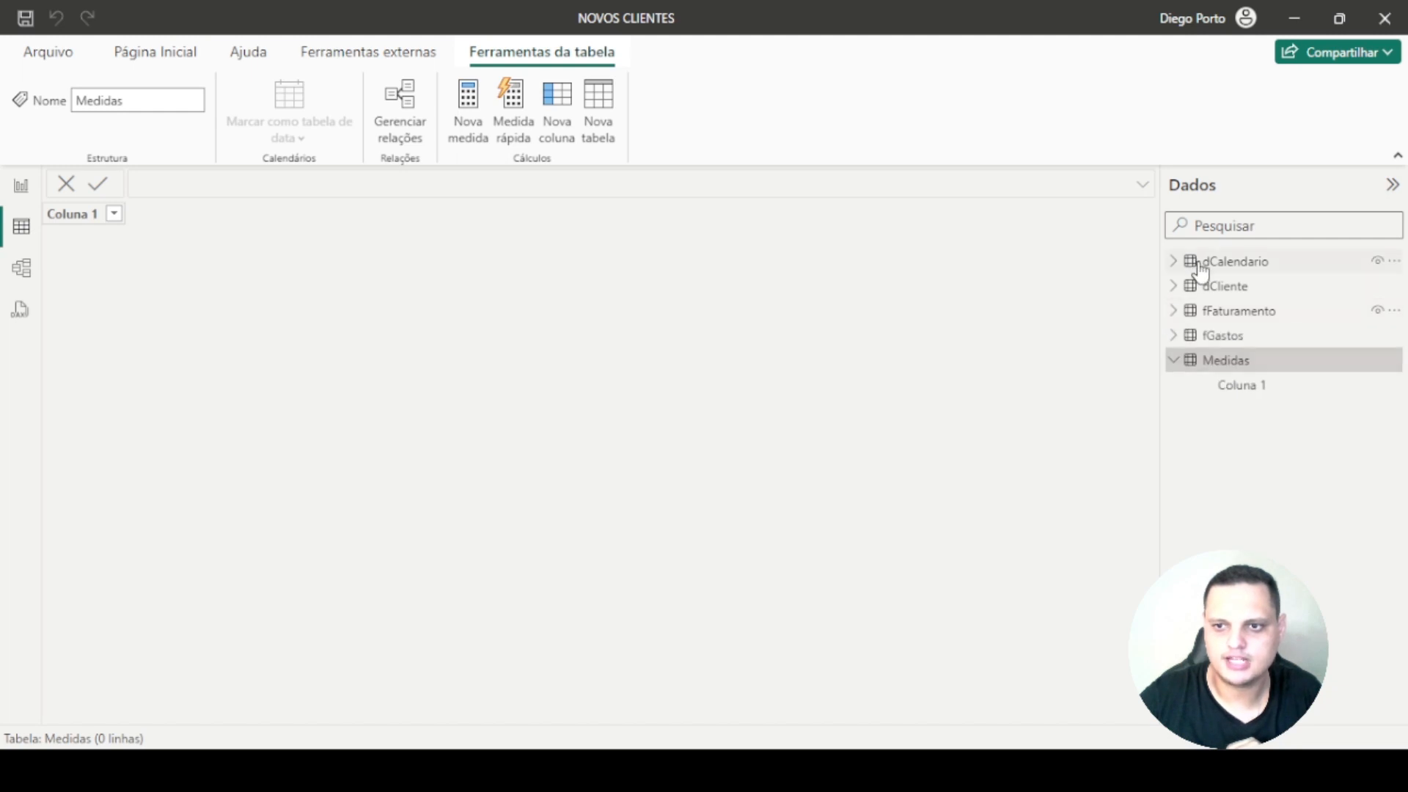
click(1226, 264)
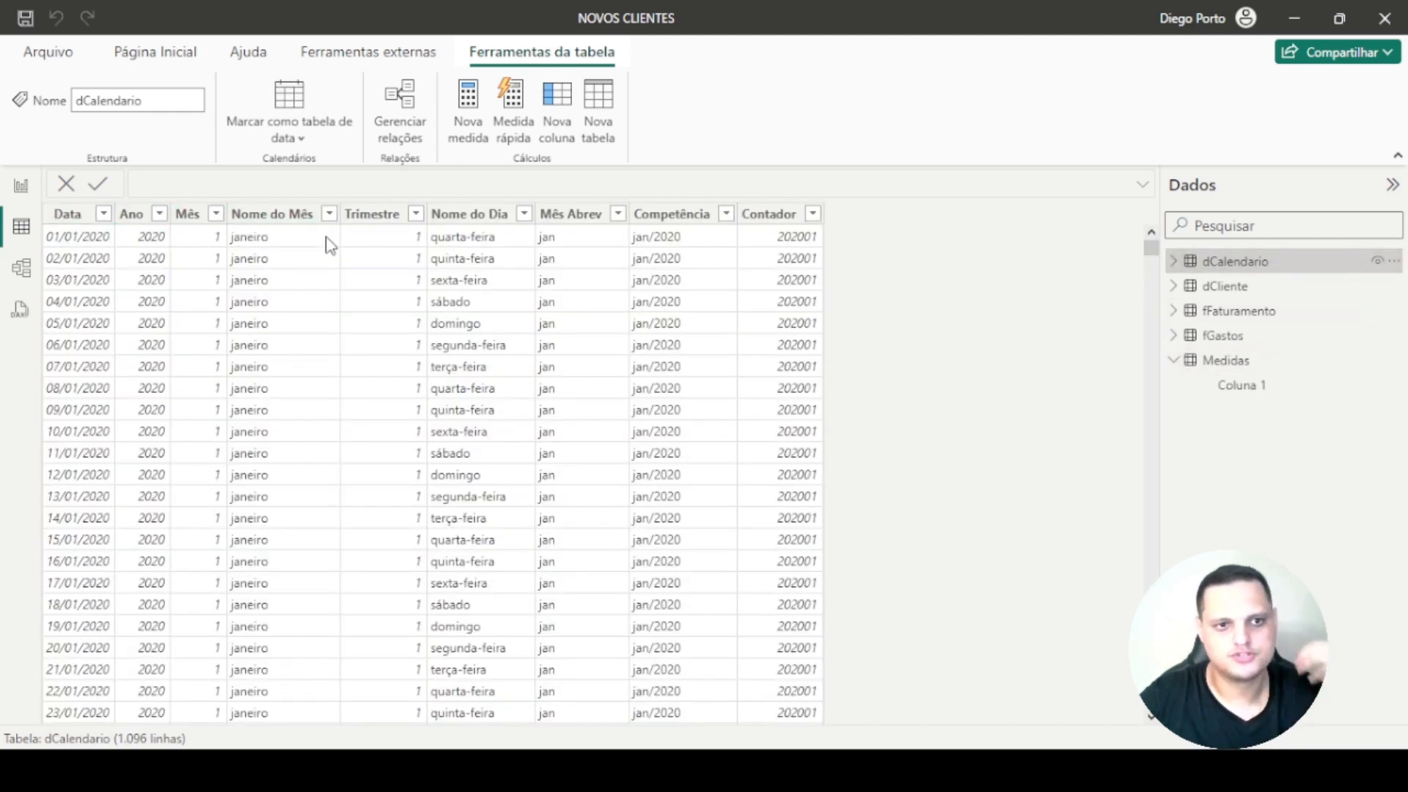
- Examine the payment dates and client IDs in the fFaturamento table from January through September 2020
click(1232, 315)
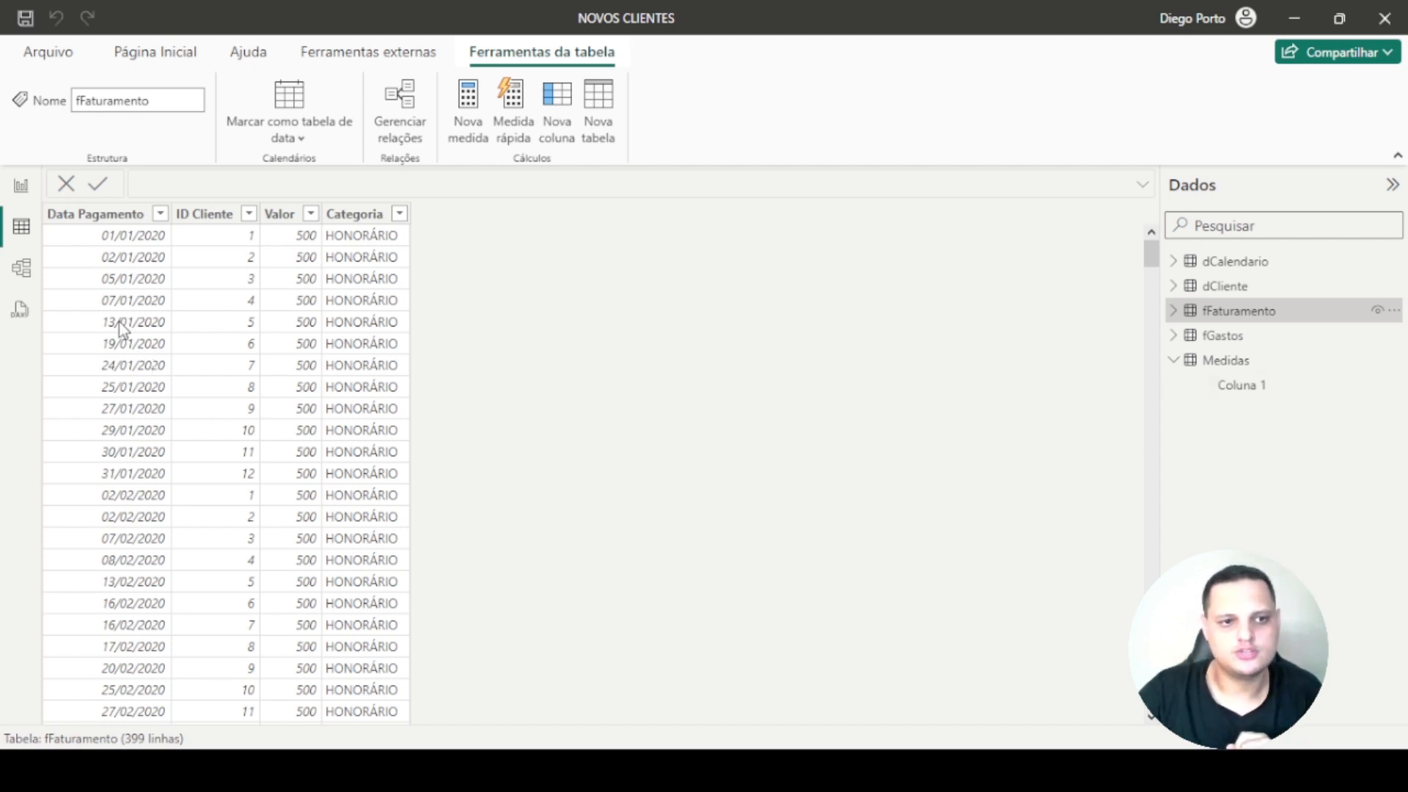
scroll(220, 407, down, 3)
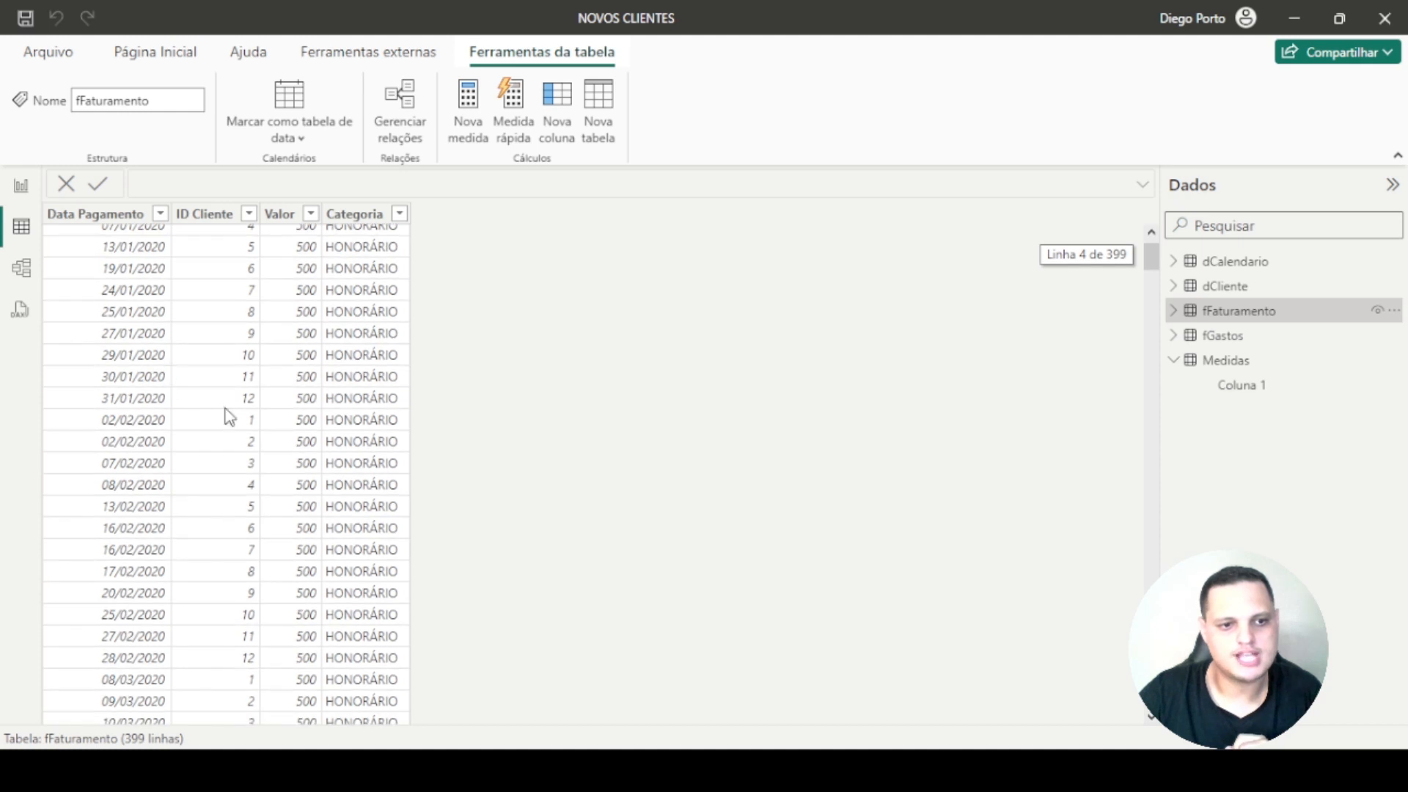
scroll(264, 408, up, 5)
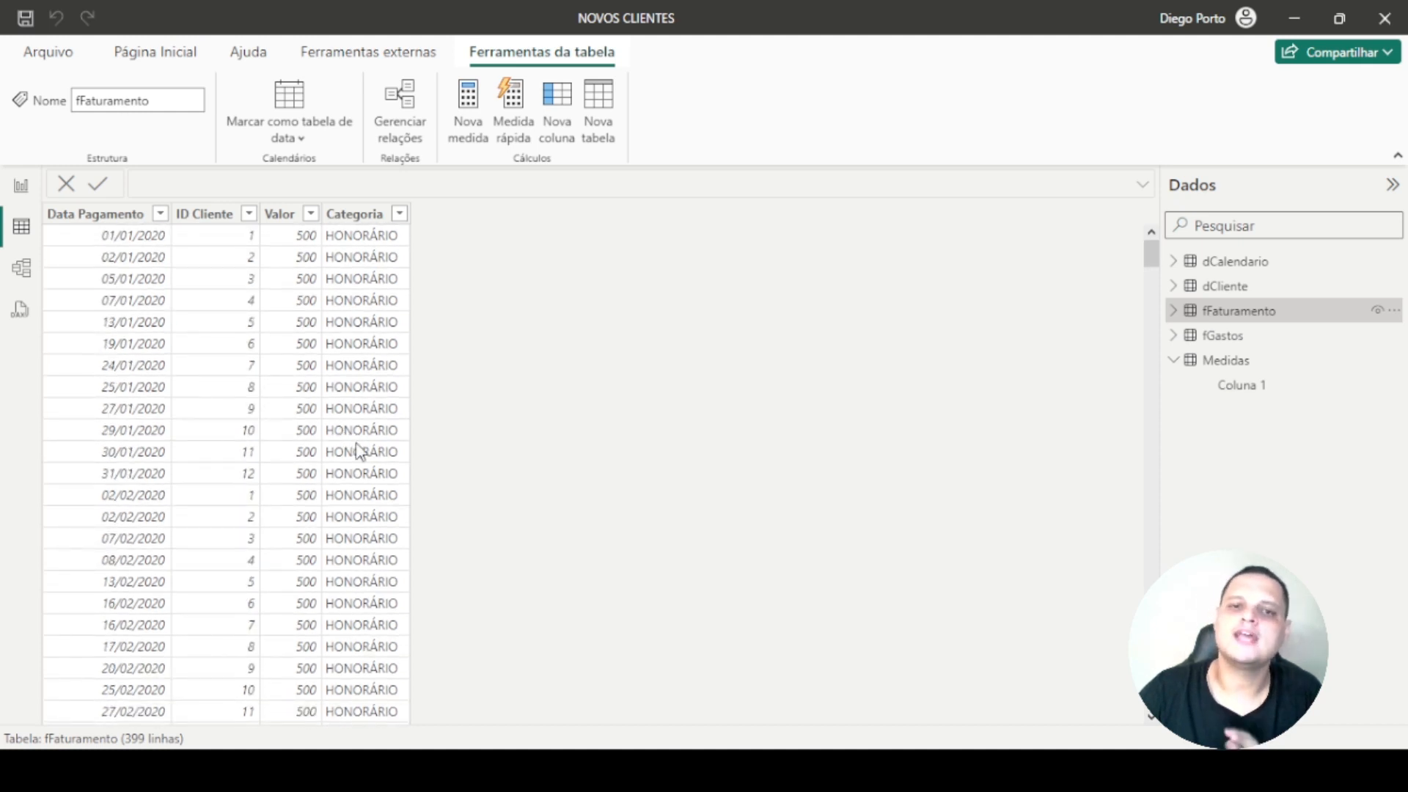
scroll(154, 511, down, 1)
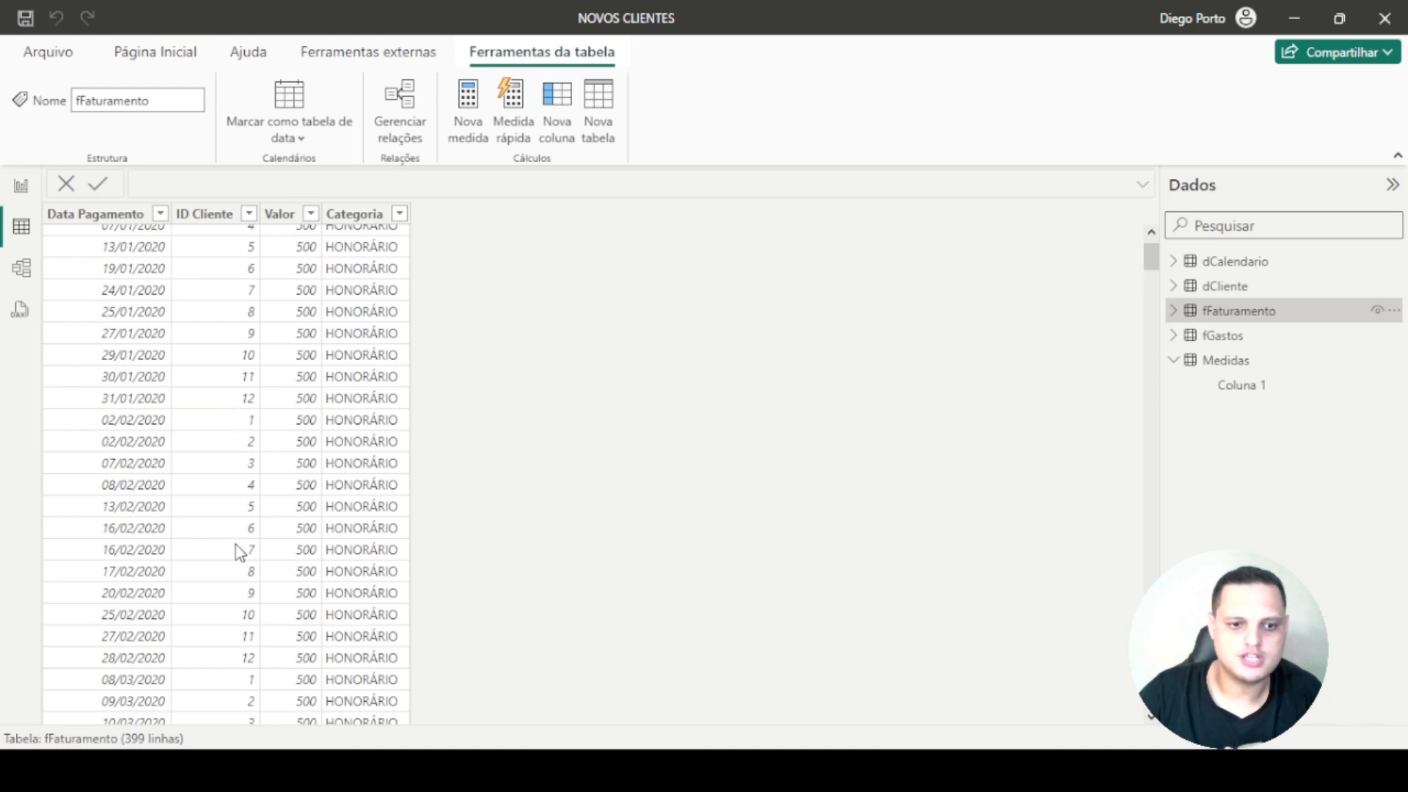
scroll(236, 557, down, 1)
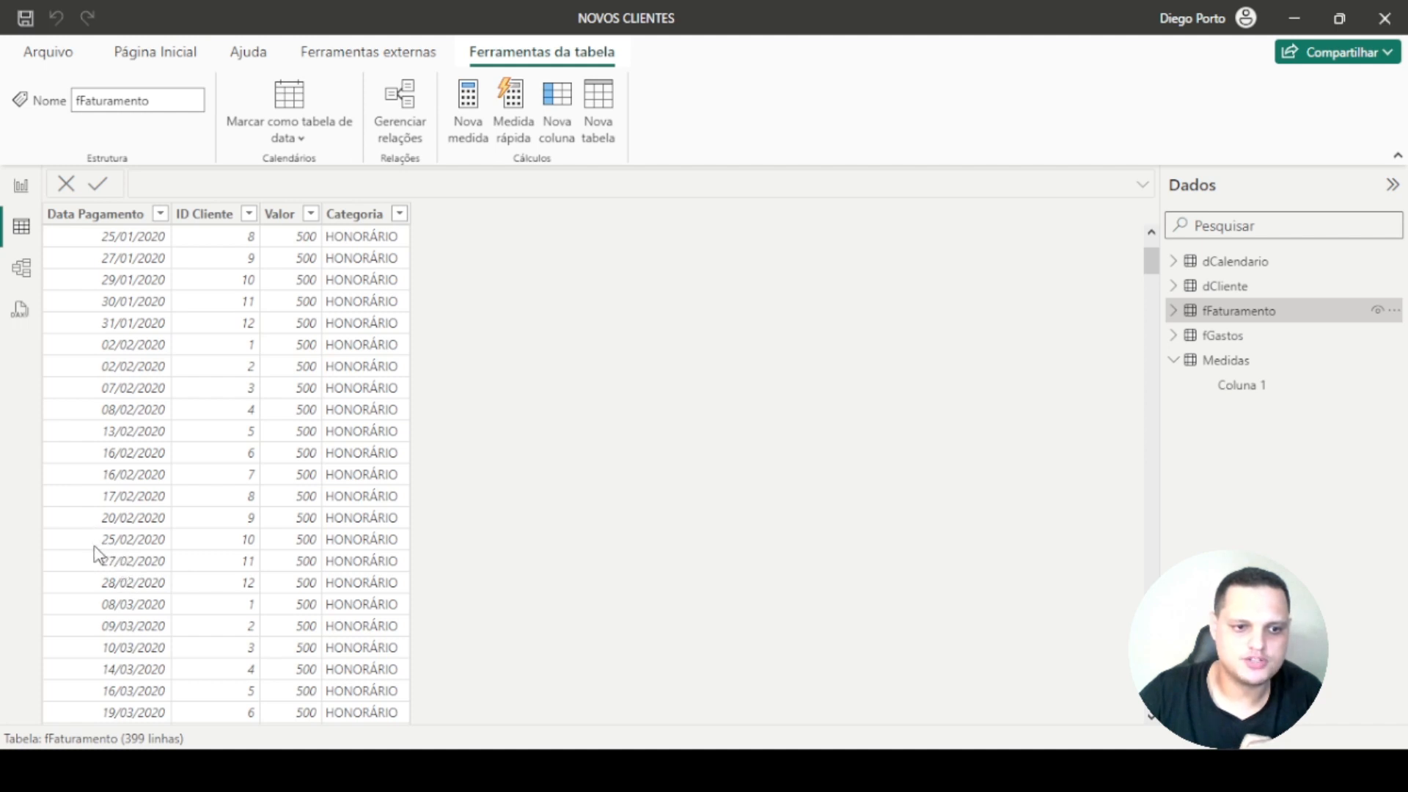
scroll(181, 485, up, 3)
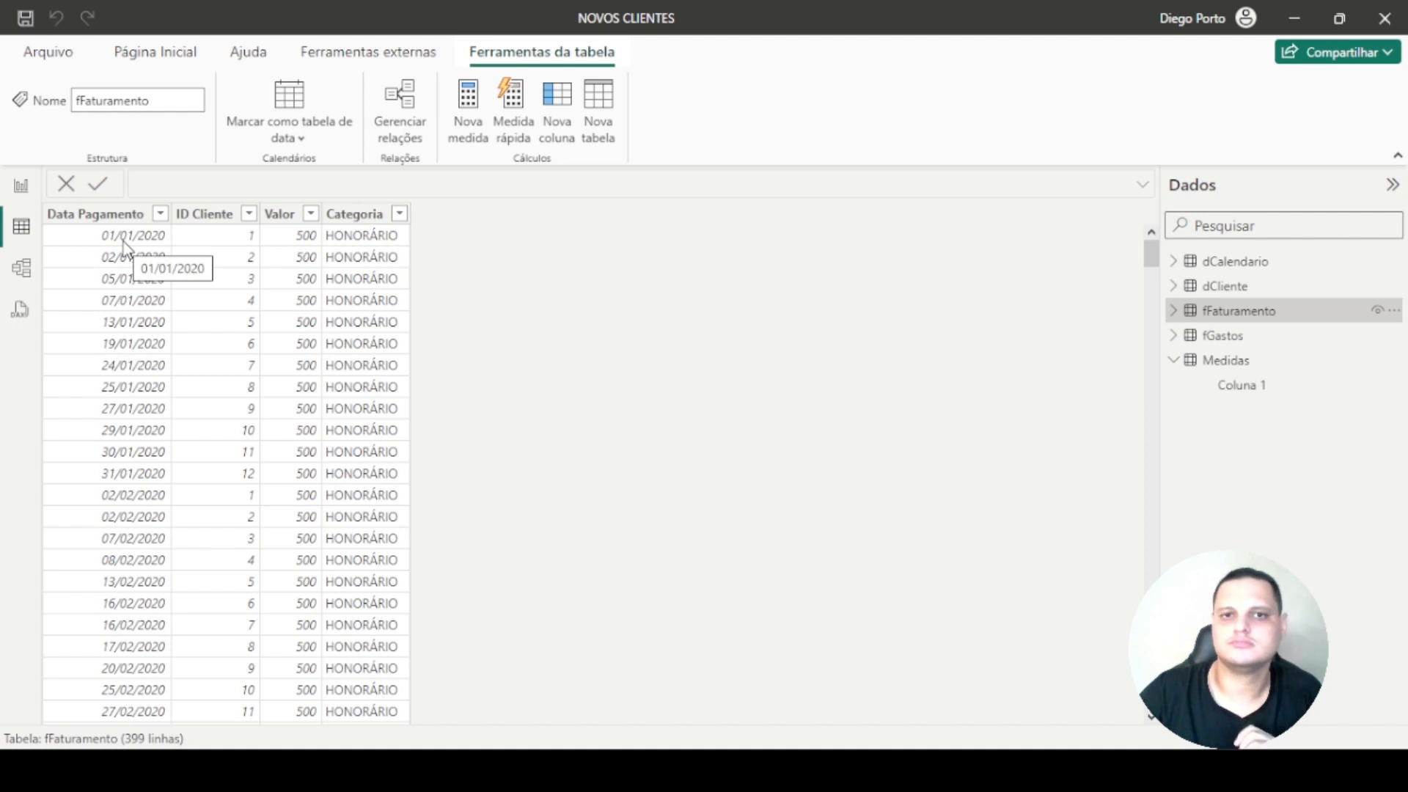
scroll(210, 336, down, 20)
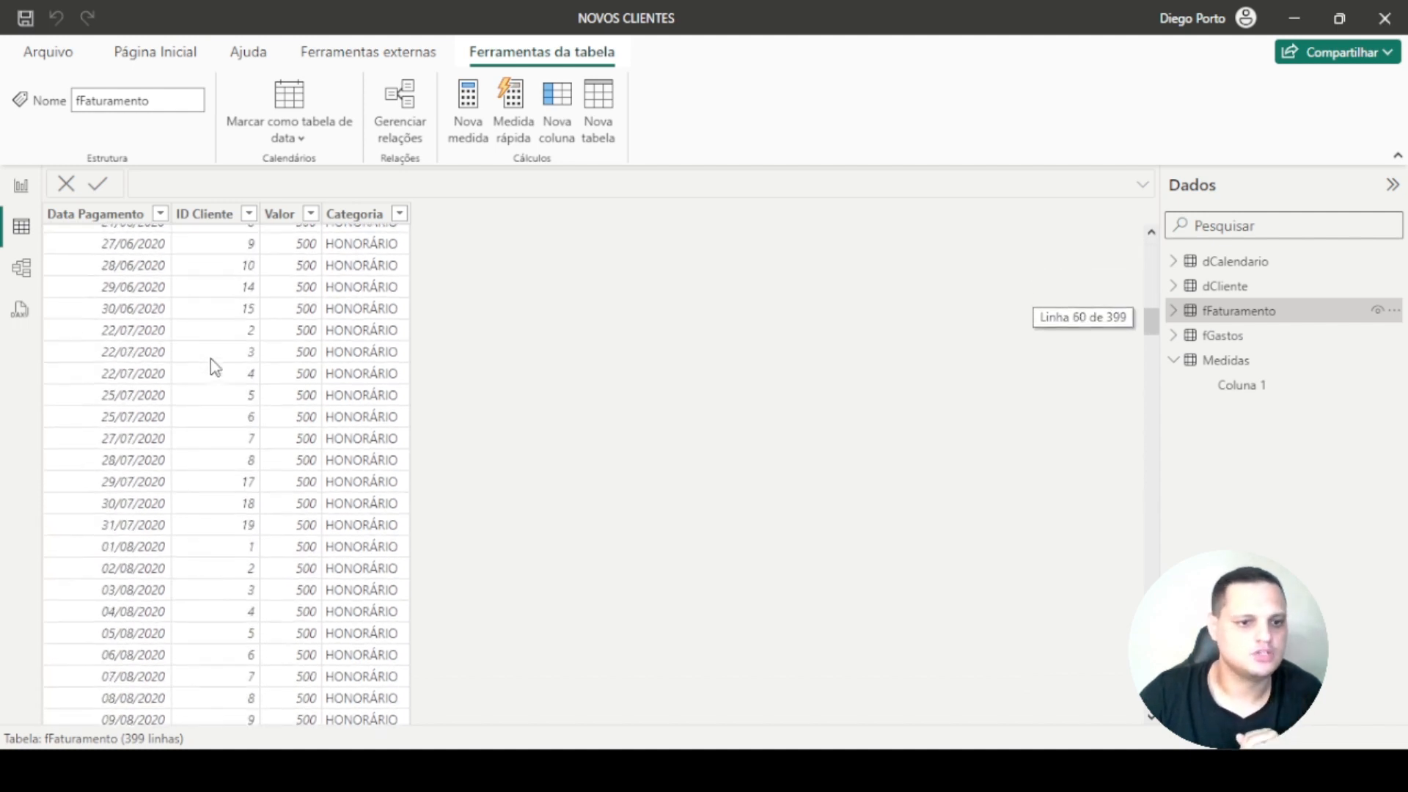
scroll(117, 492, down, 2)
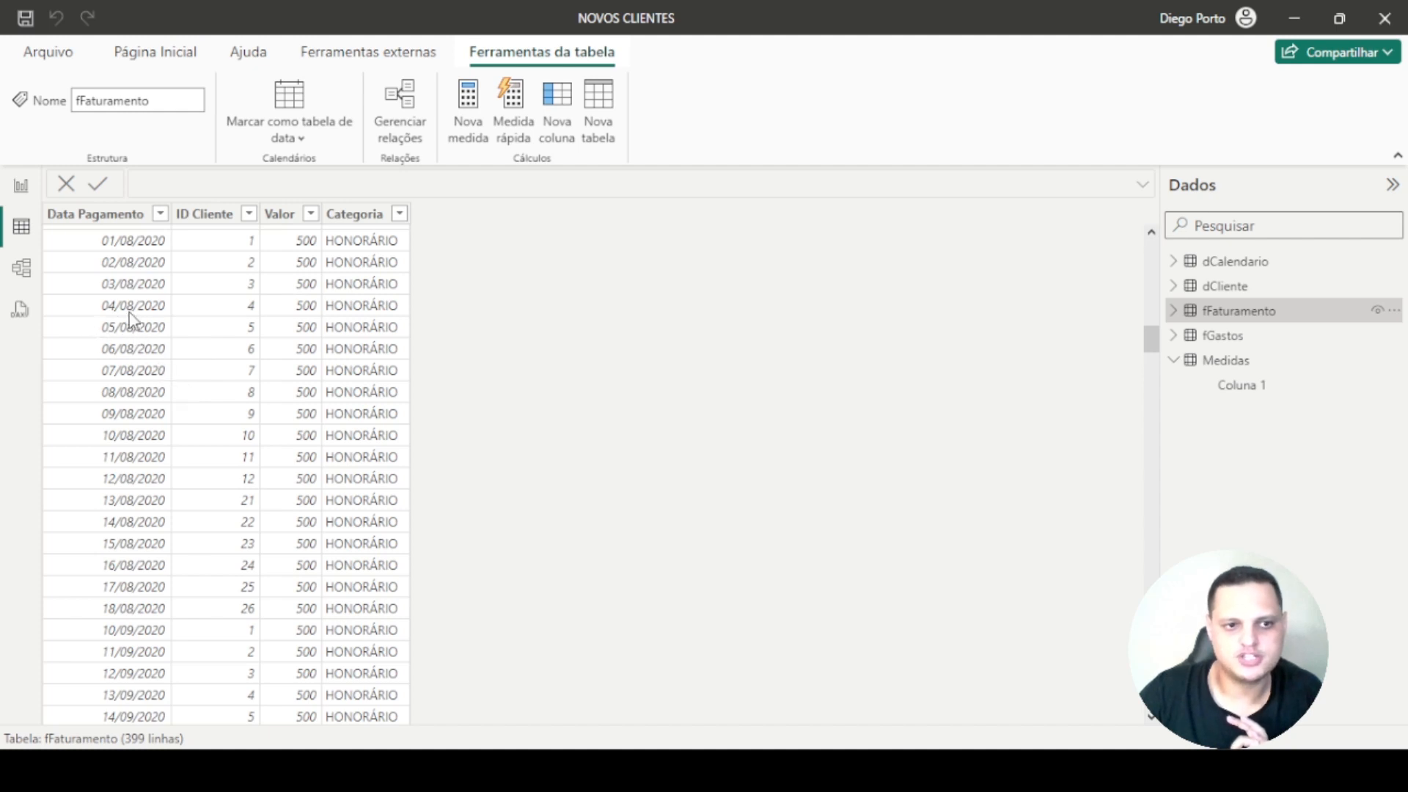
scroll(201, 396, up, 6)
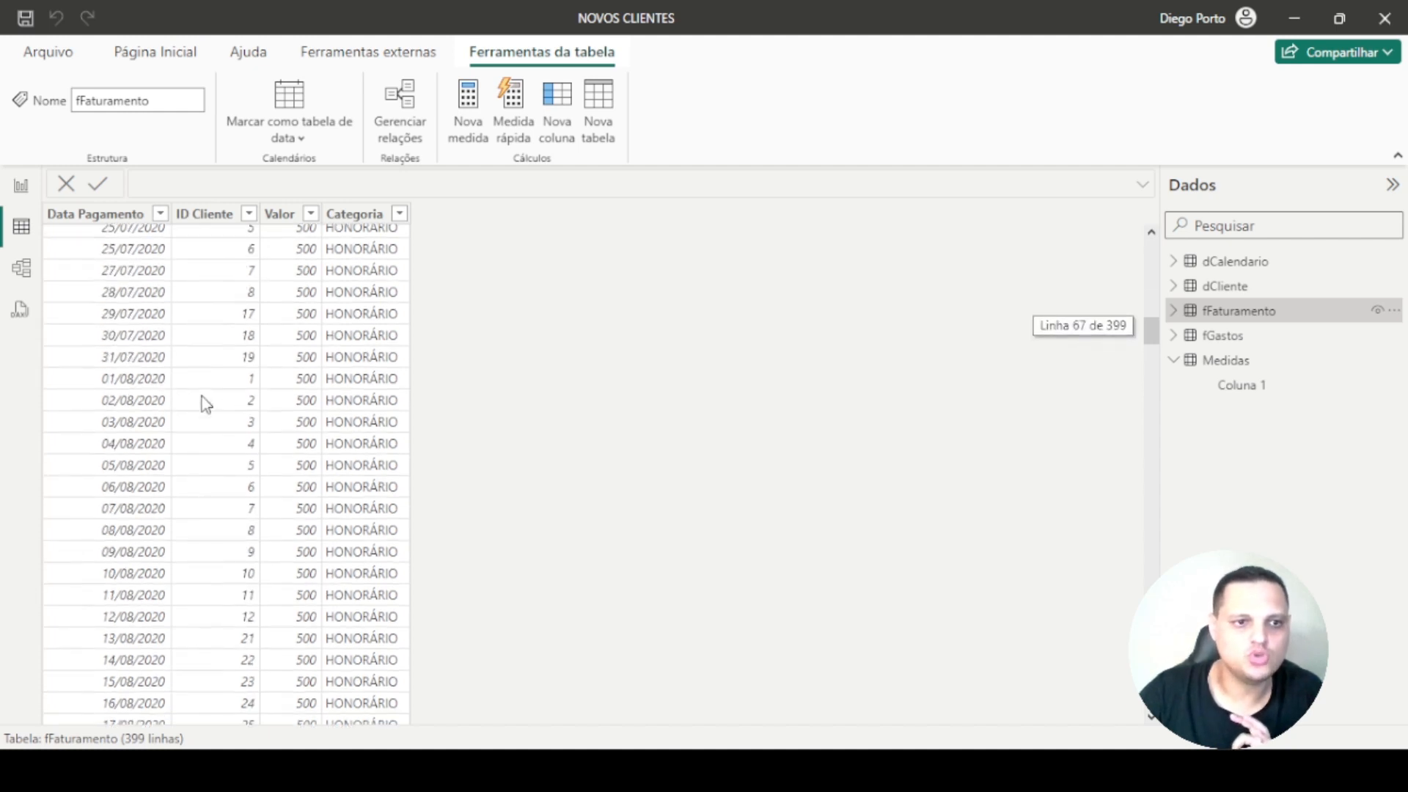
scroll(175, 416, up, 6)
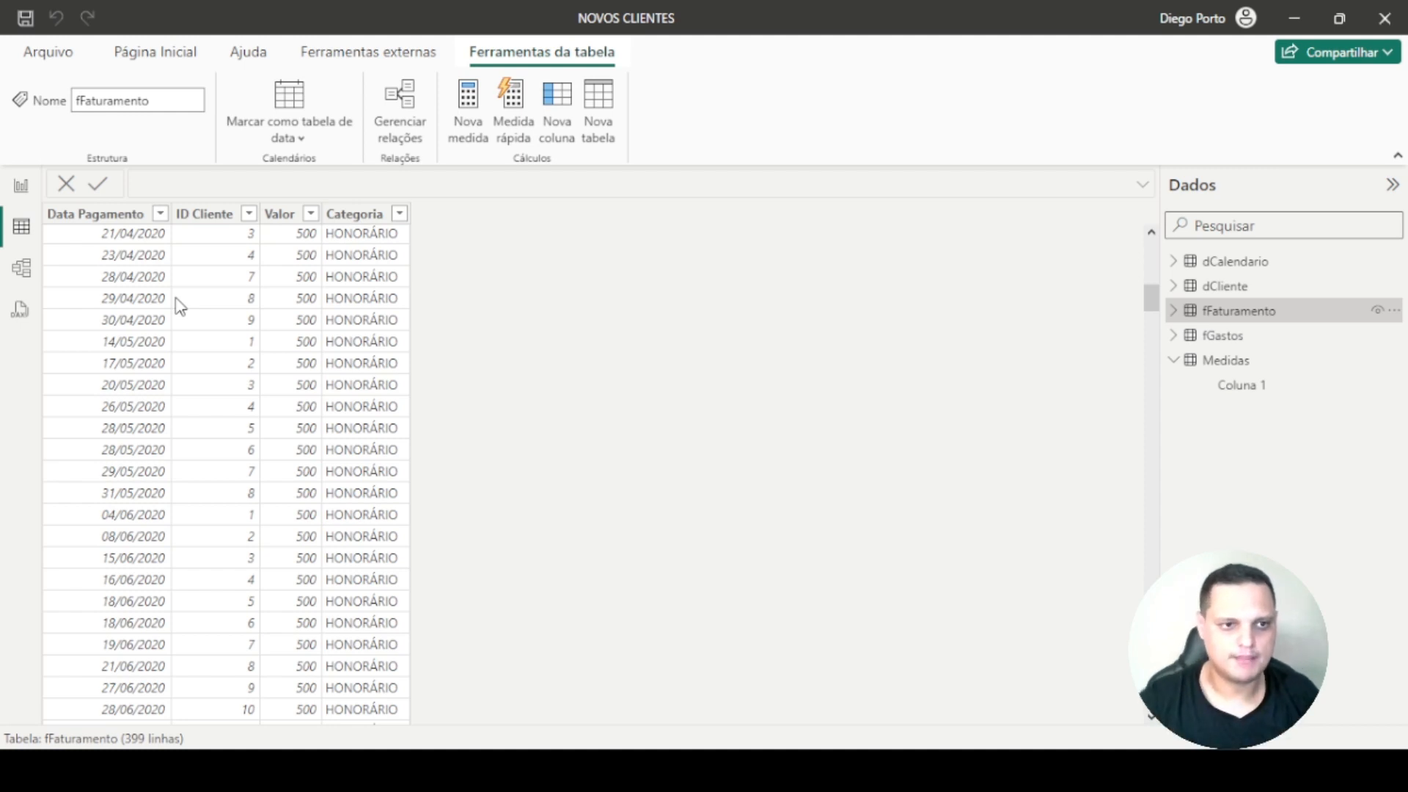
- Return to the report view and create a new measure in the Medidas table named Clientes_Ativos
click(21, 189)
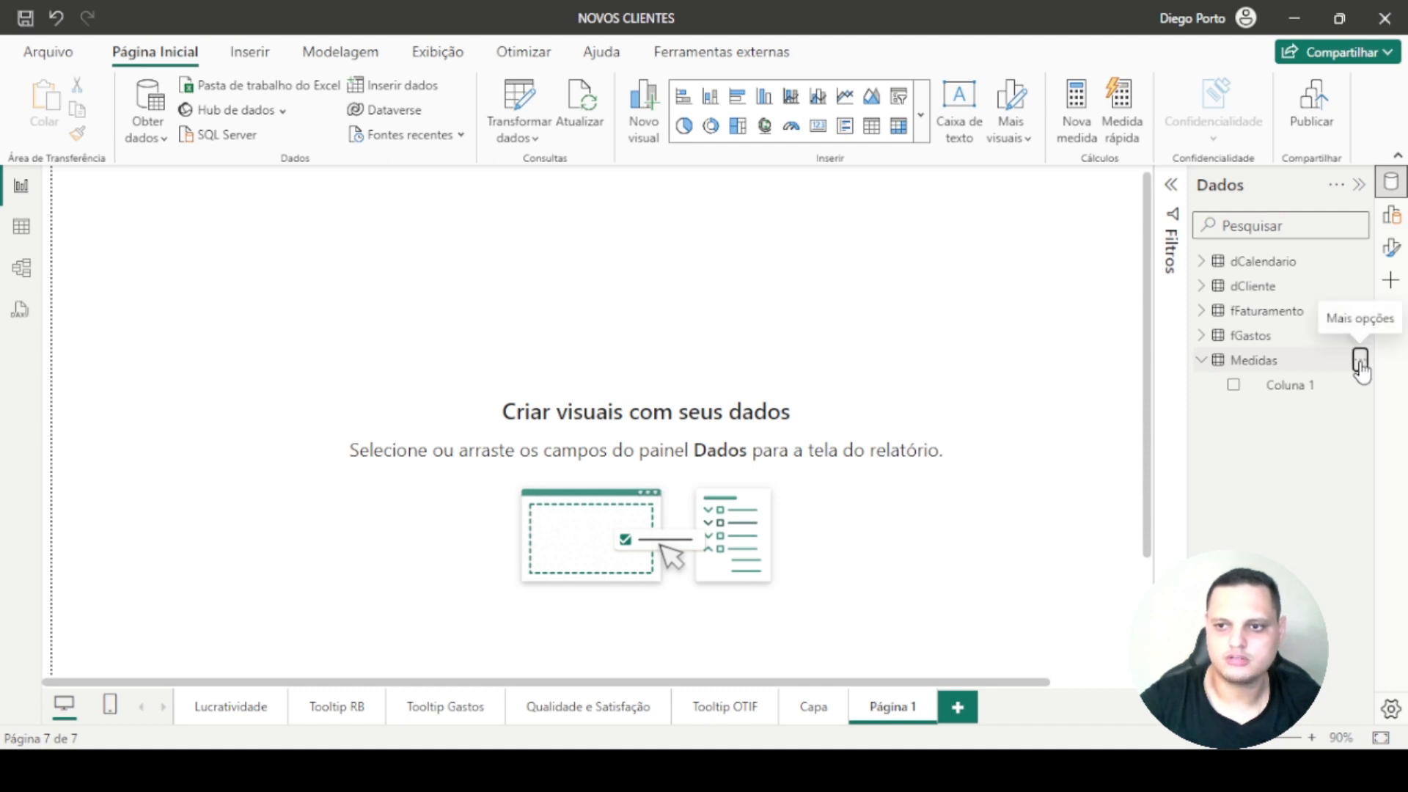
click(1358, 366)
click(1253, 397)
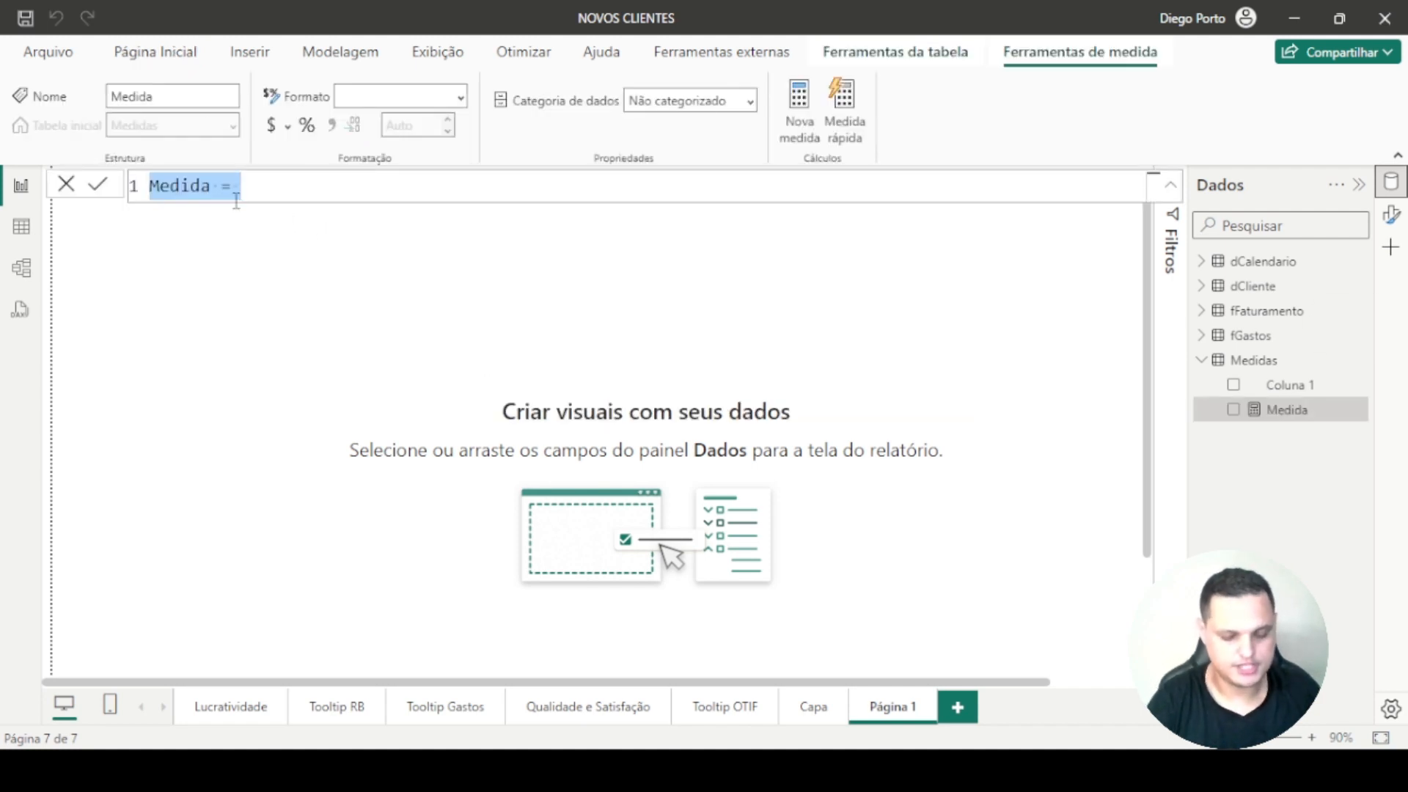
text(Cliente)
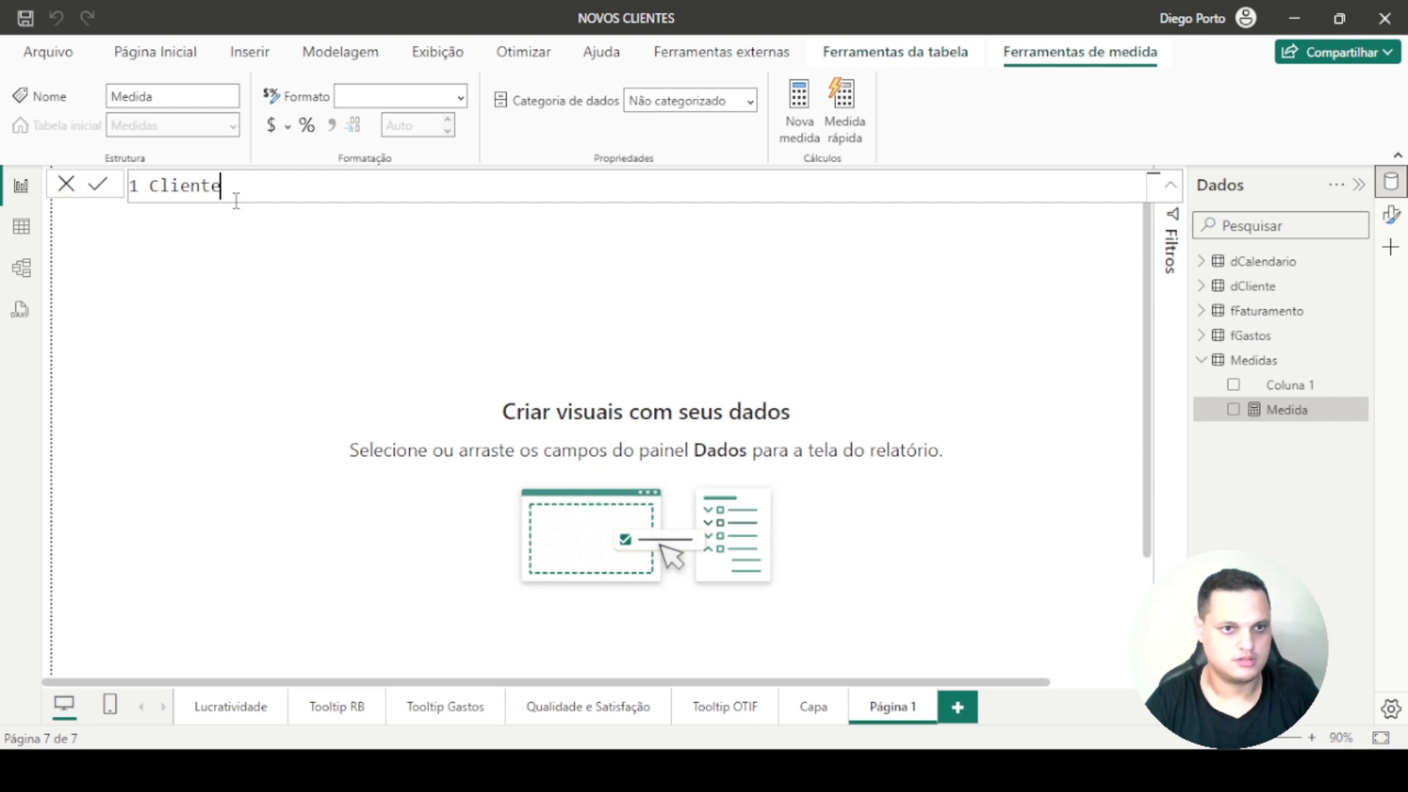
text(s_A)
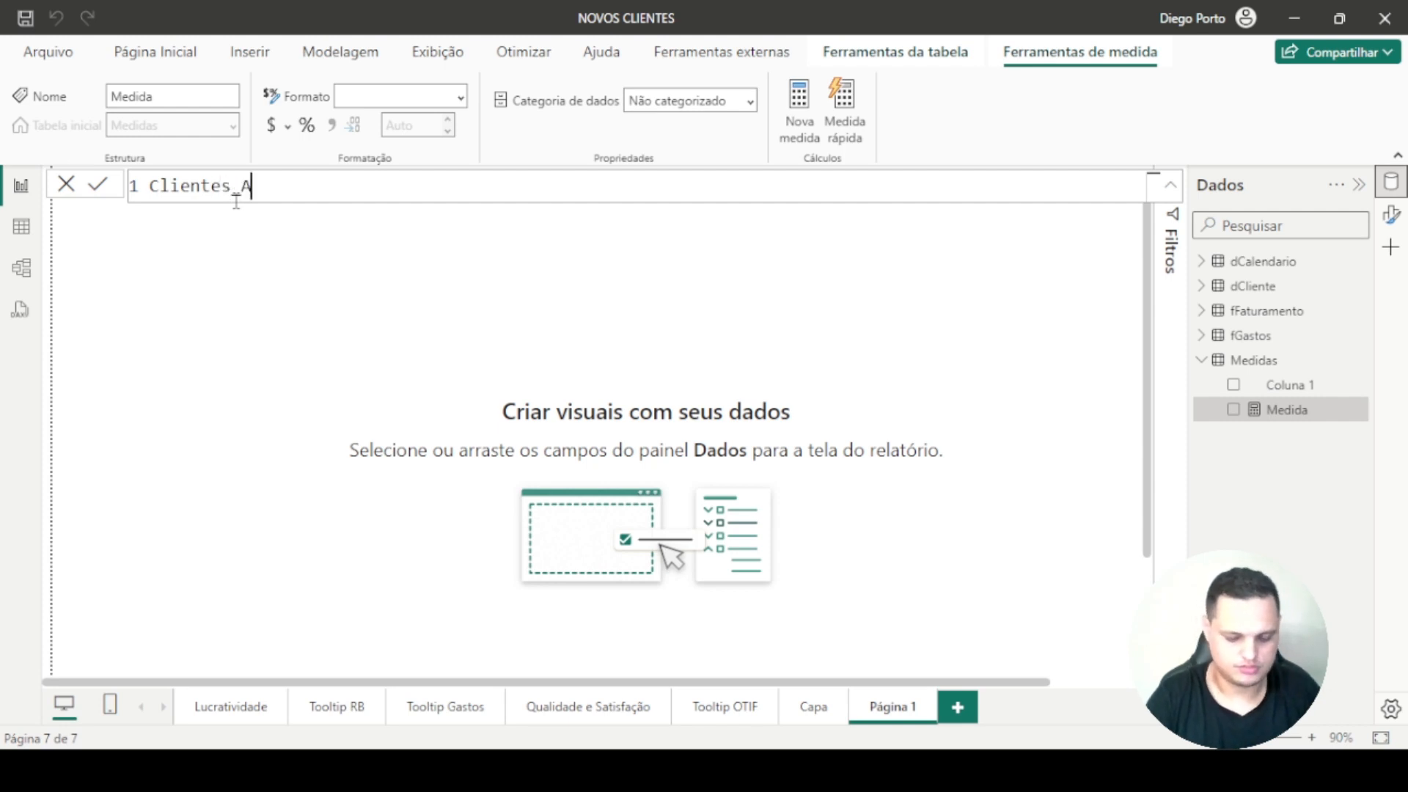
text(tivos=)
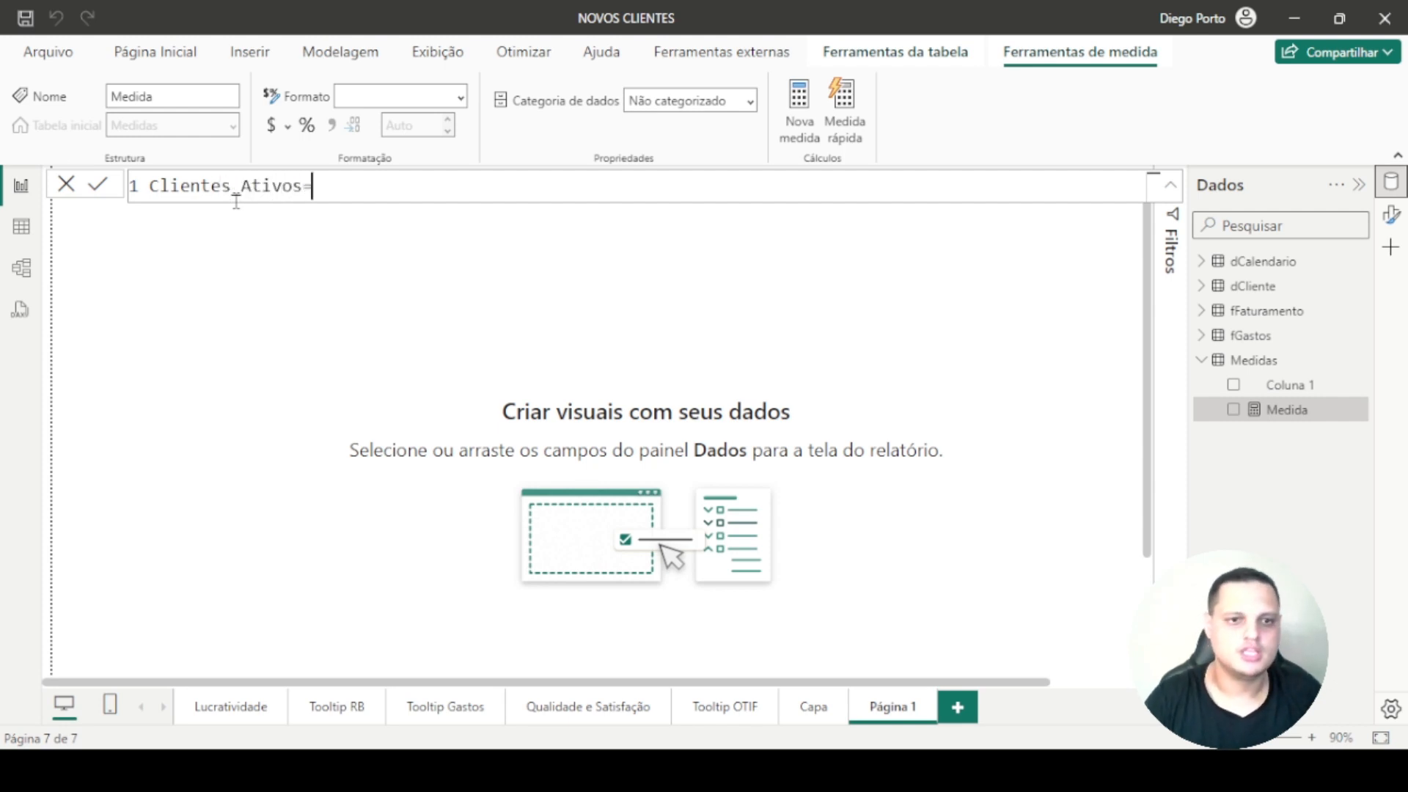
- Define the measure on a second line as DISTINCTCOUNT(fFaturamento[ID Cliente]), commit it and close the formula editor
key(shift+Return)
text(dis)
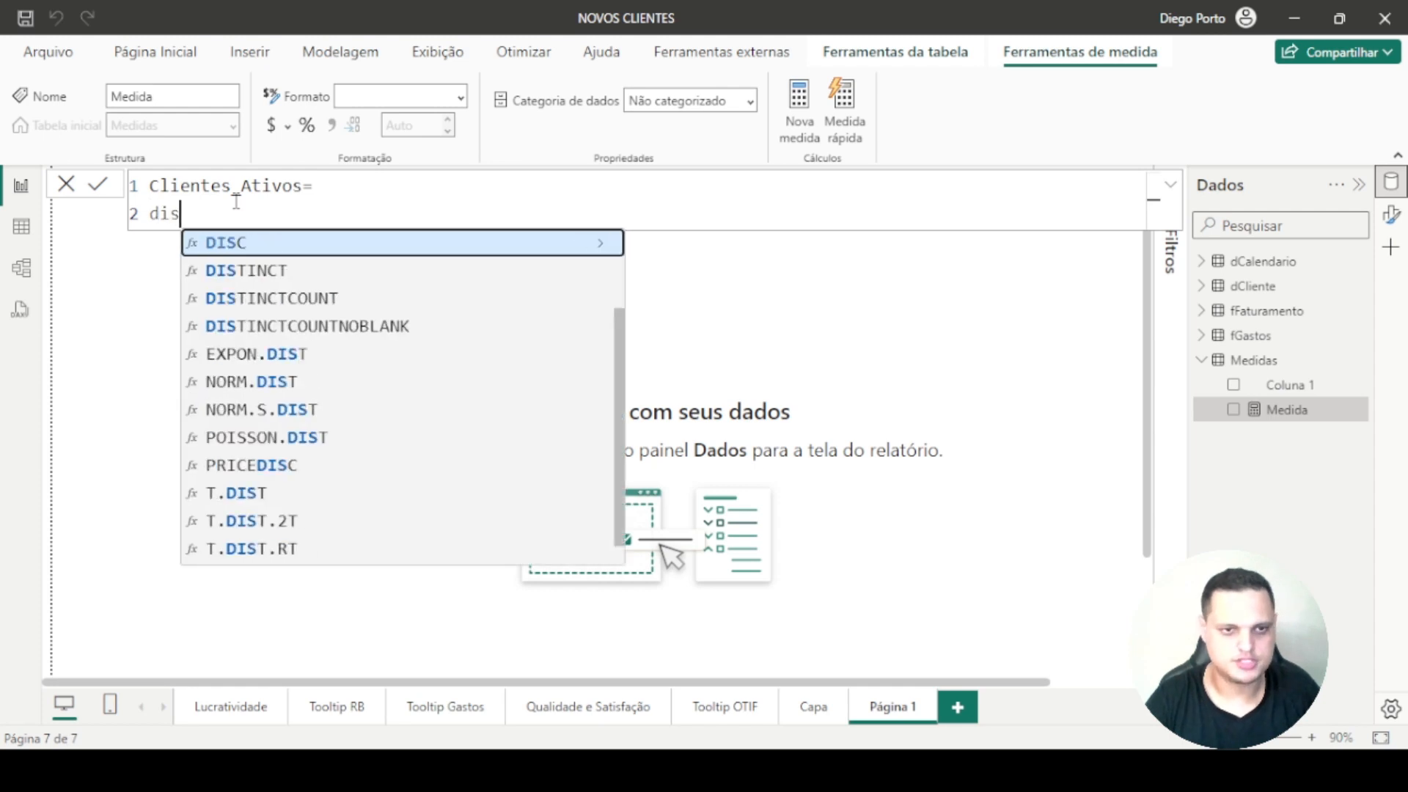
click(271, 308)
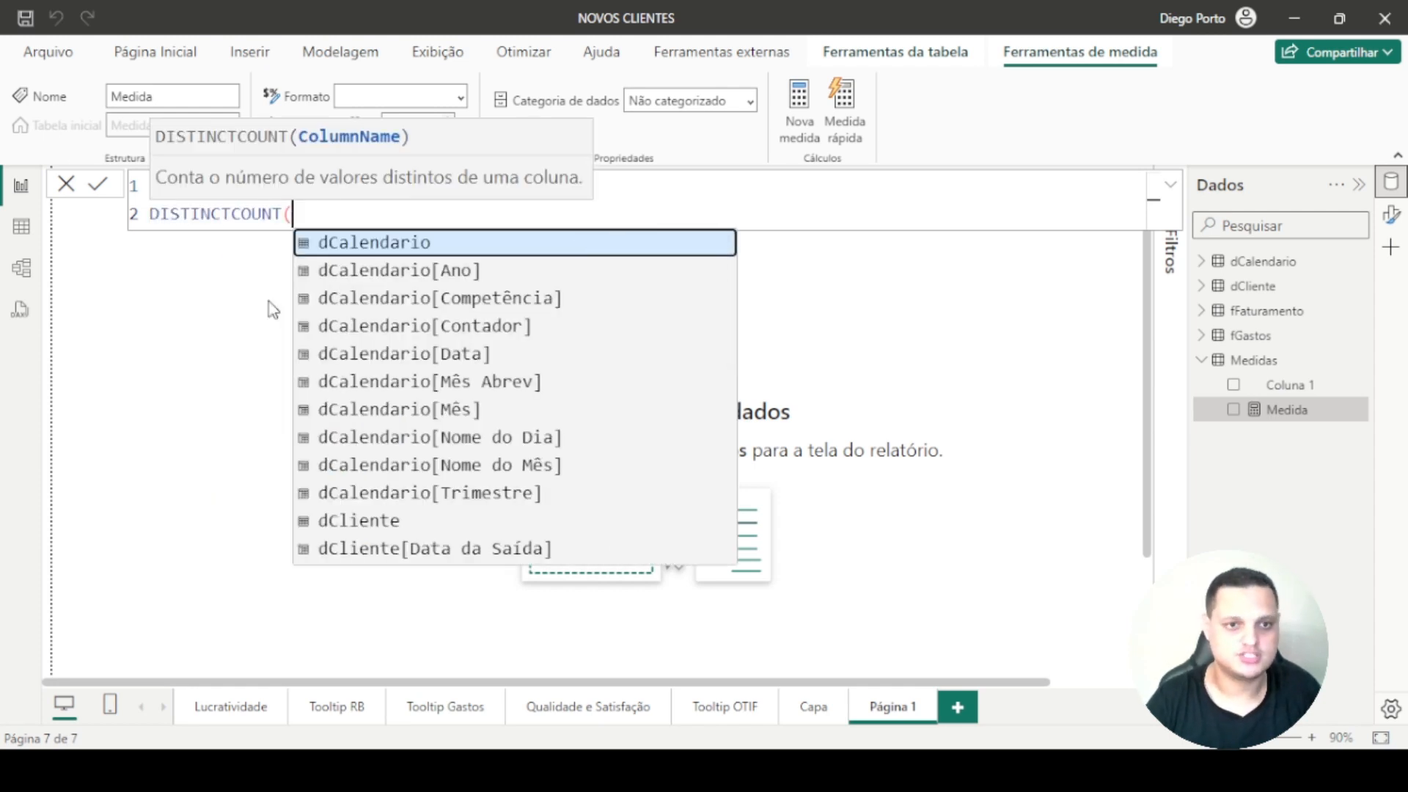
text(f)
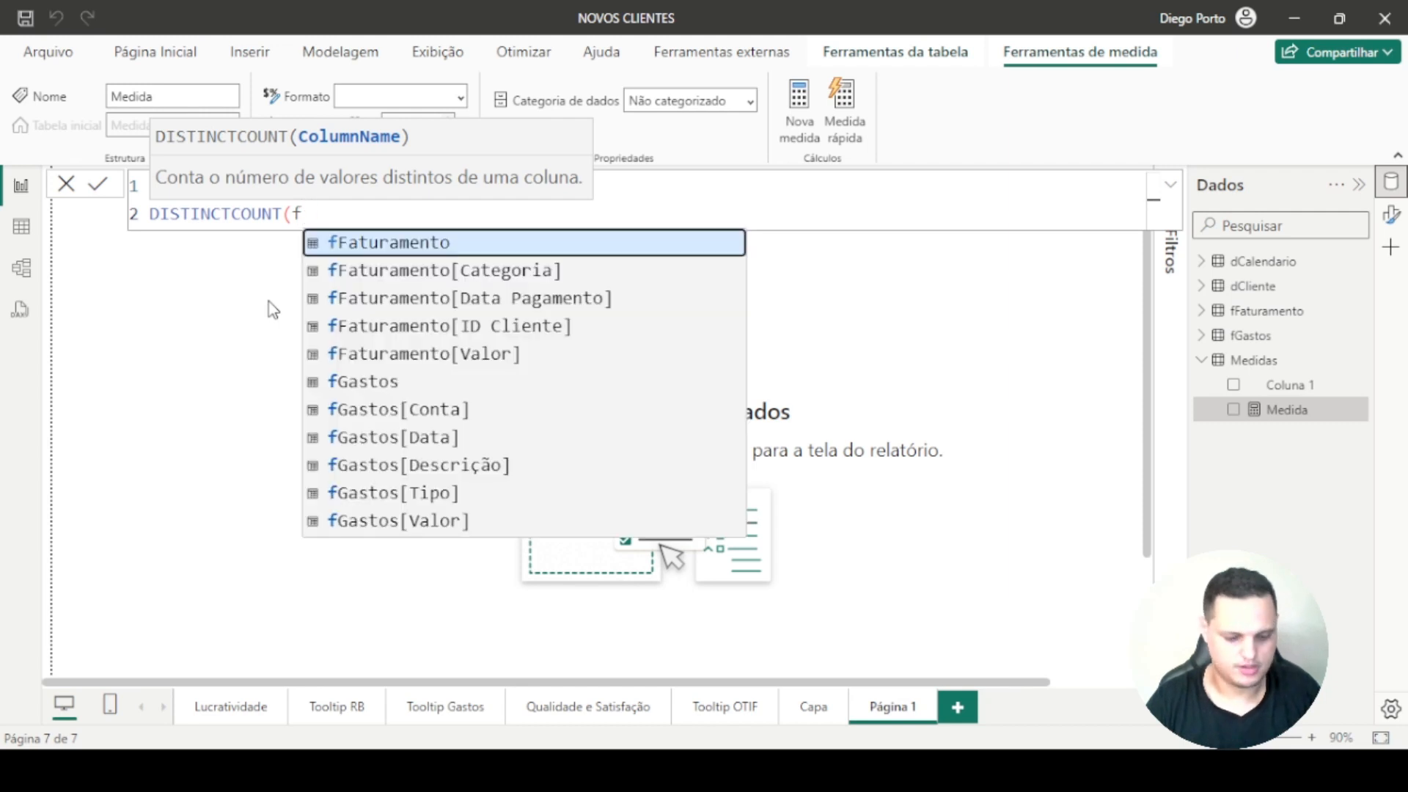
text(f)
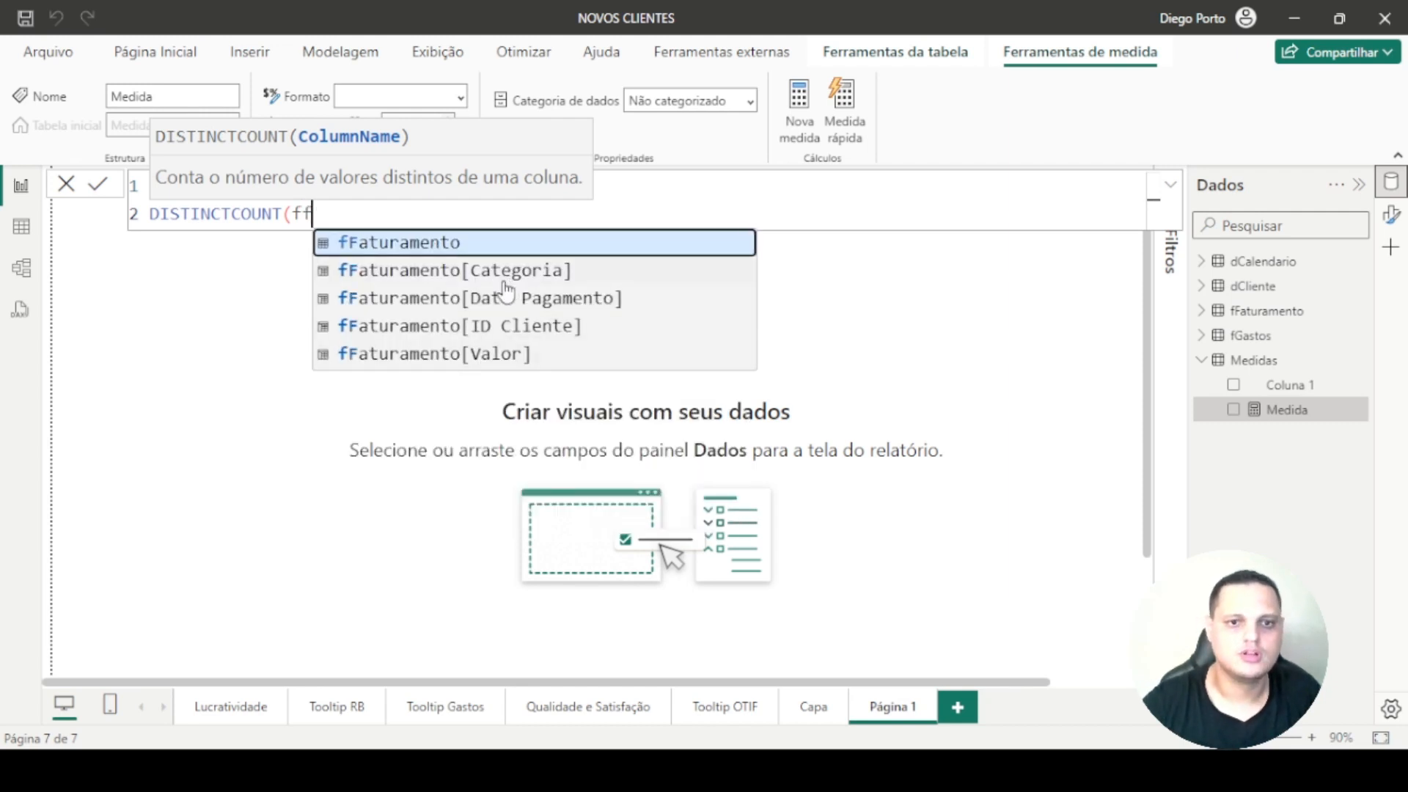
click(505, 338)
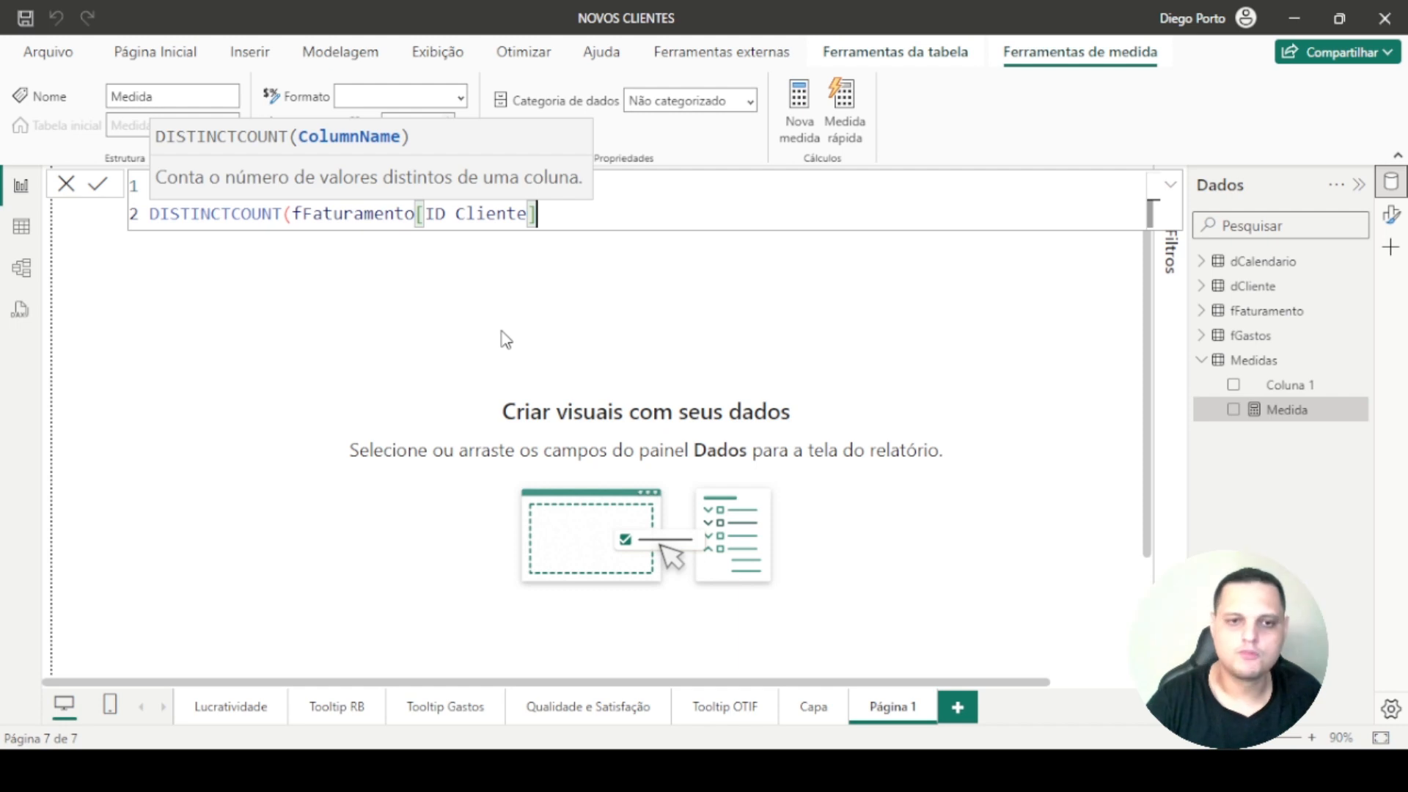
text())
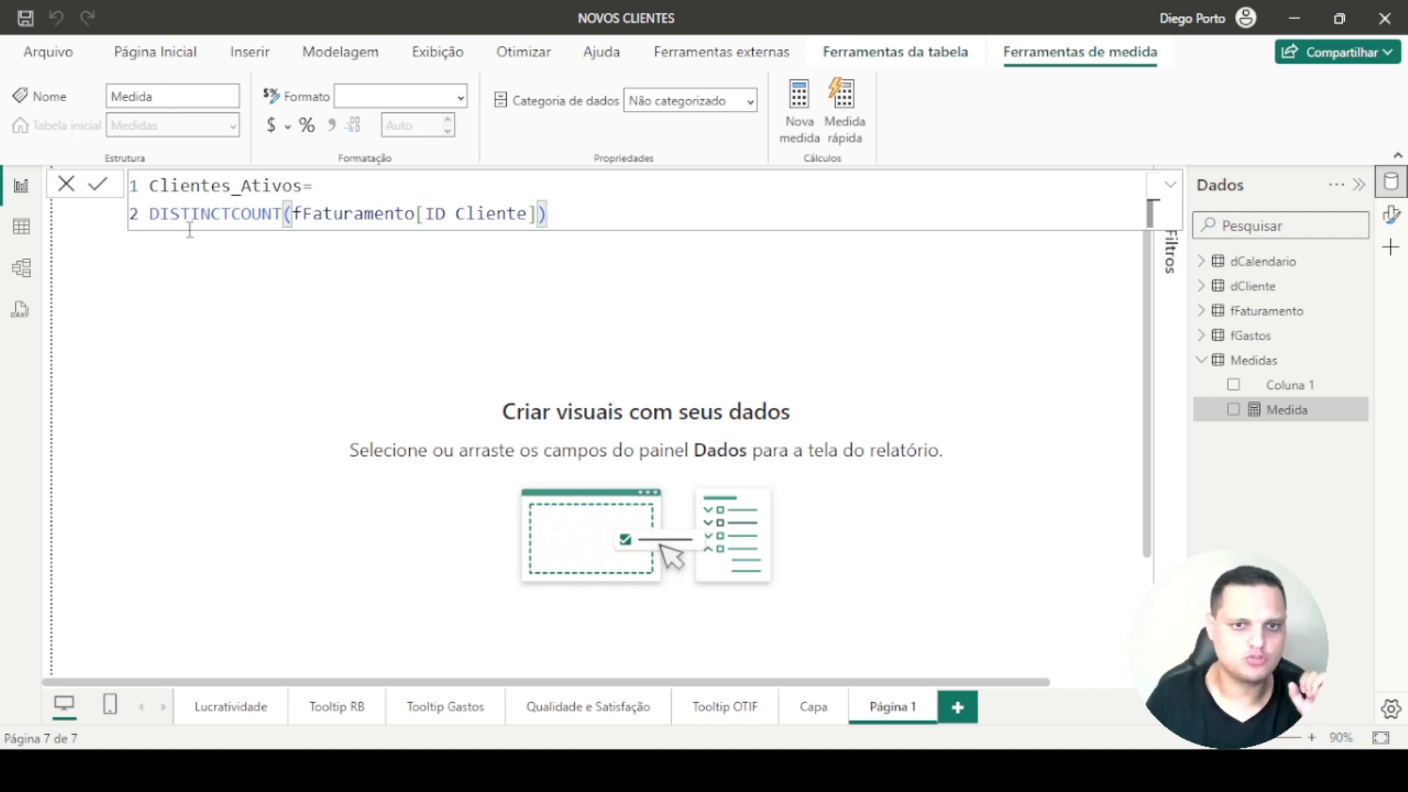
key(Return)
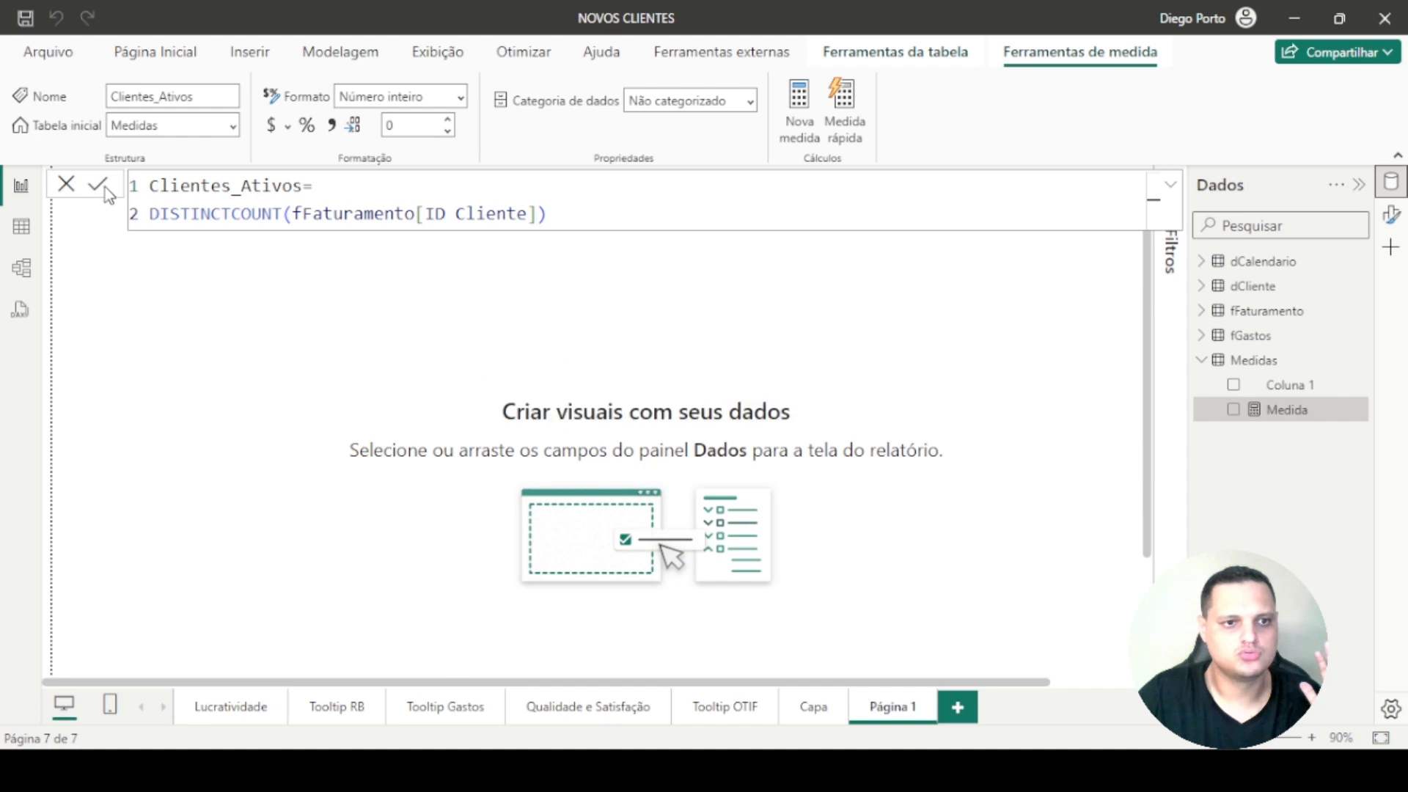
click(66, 189)
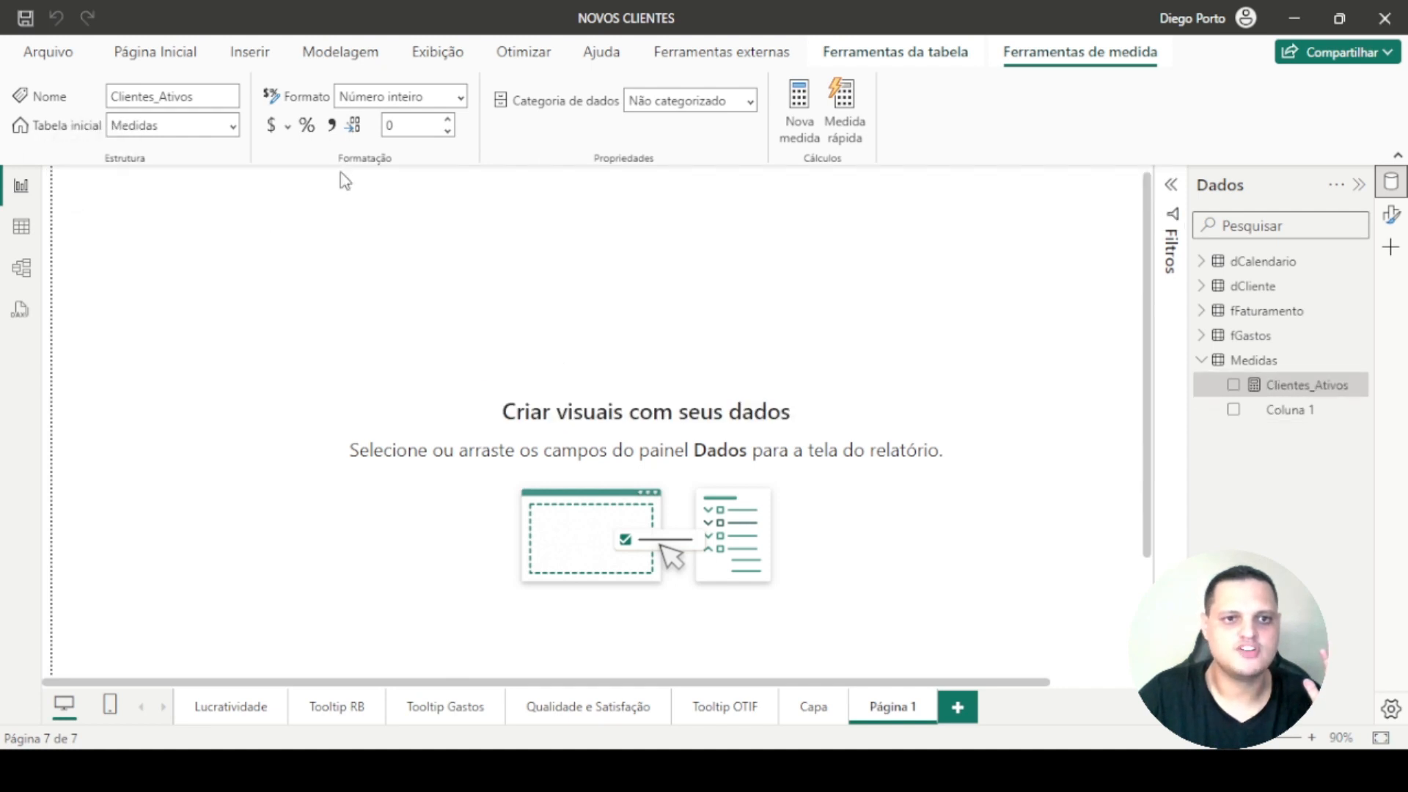
- Insert a matrix visual on Página 1, enlarge it and move it to the middle of the page
click(155, 58)
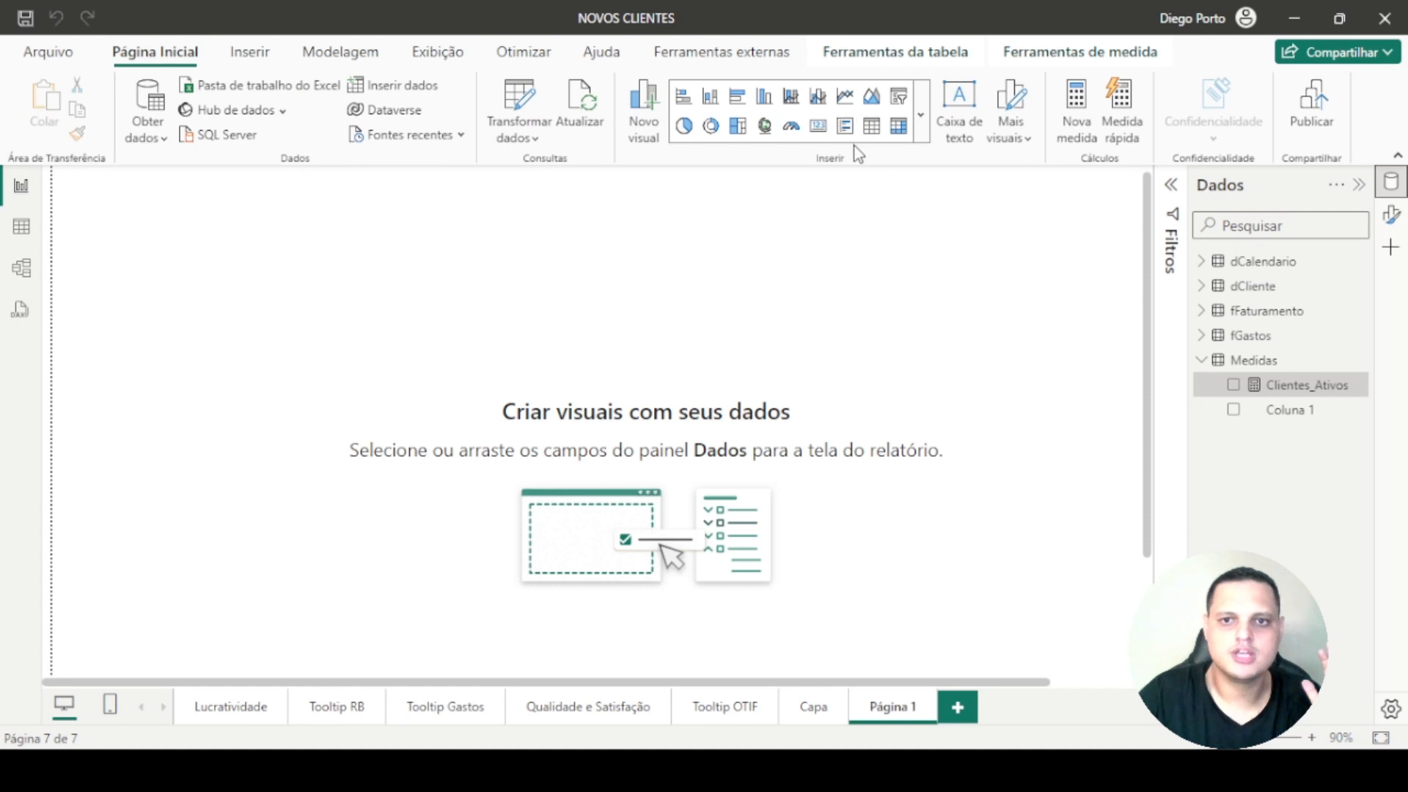
click(899, 127)
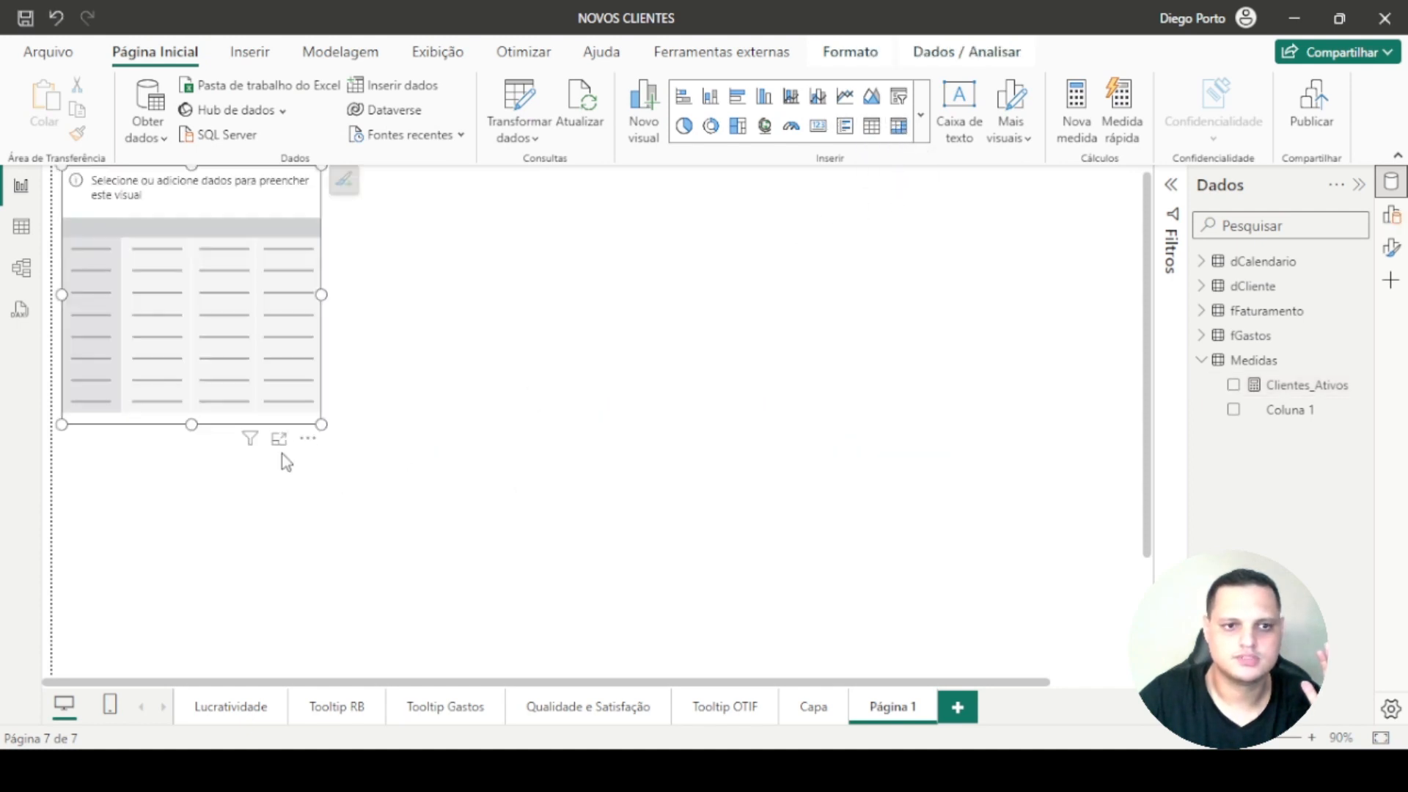
drag(321, 424, 783, 507)
drag(654, 405, 816, 455)
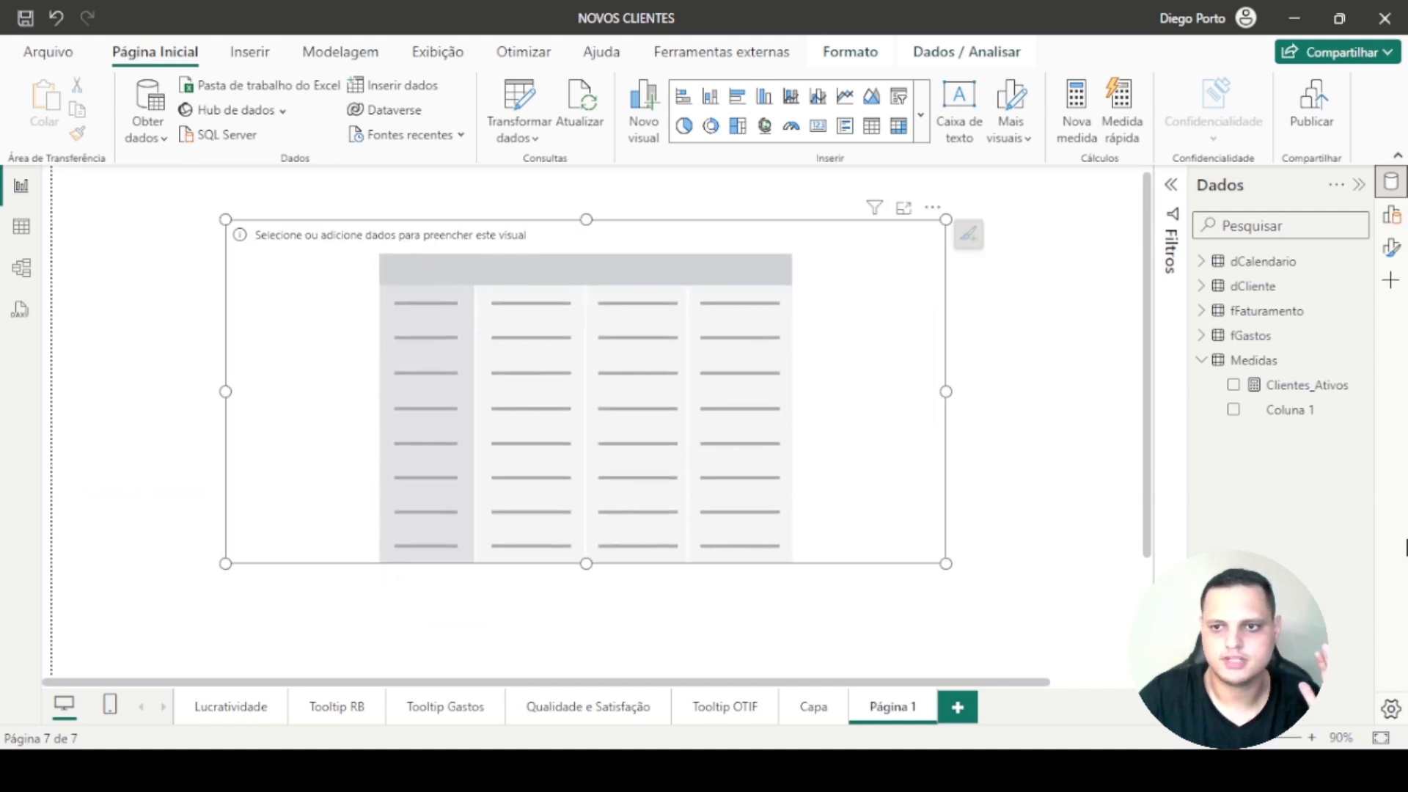
- Add dCalendario's Ano and Nome do Mês to the matrix rows and the Clientes_Ativos measure to its values
click(1391, 218)
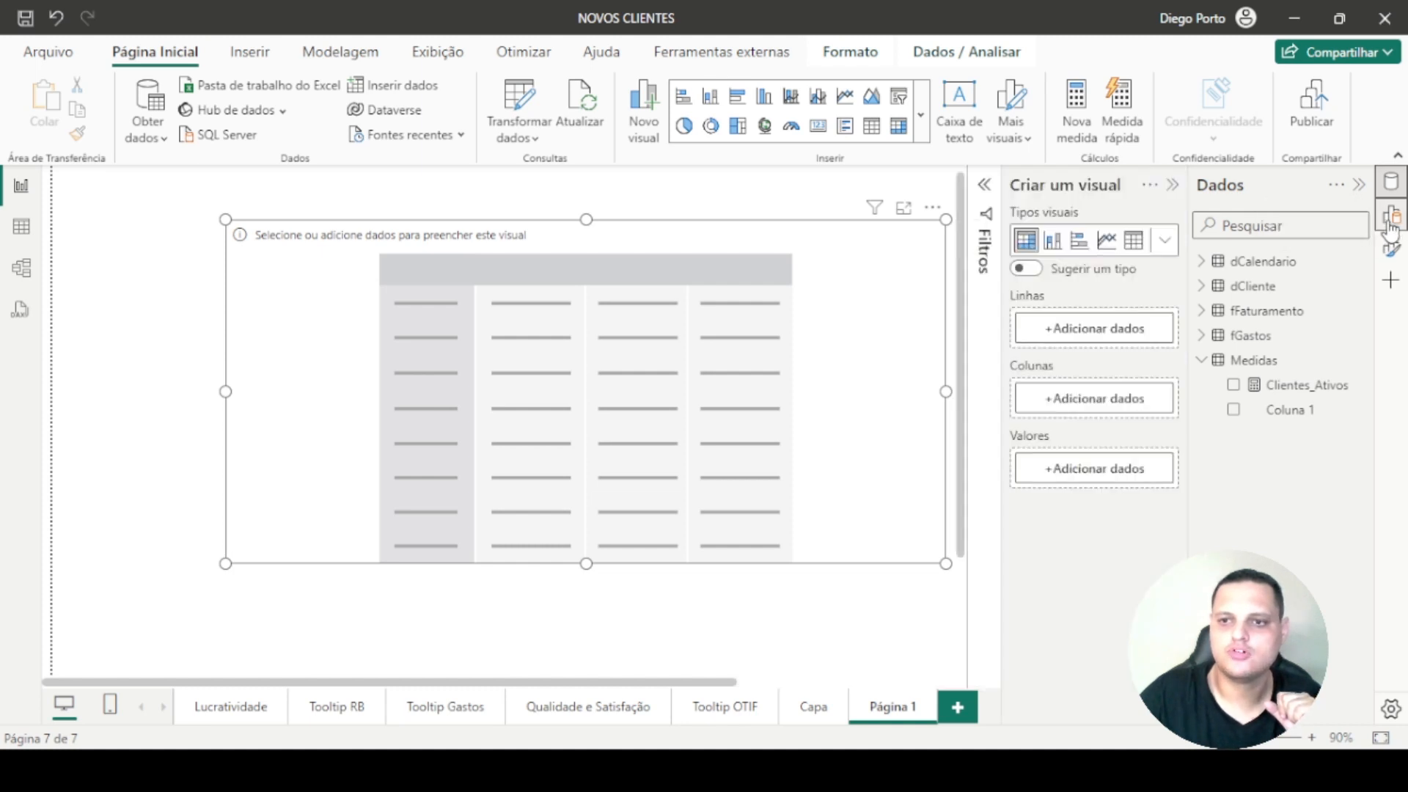
click(1202, 261)
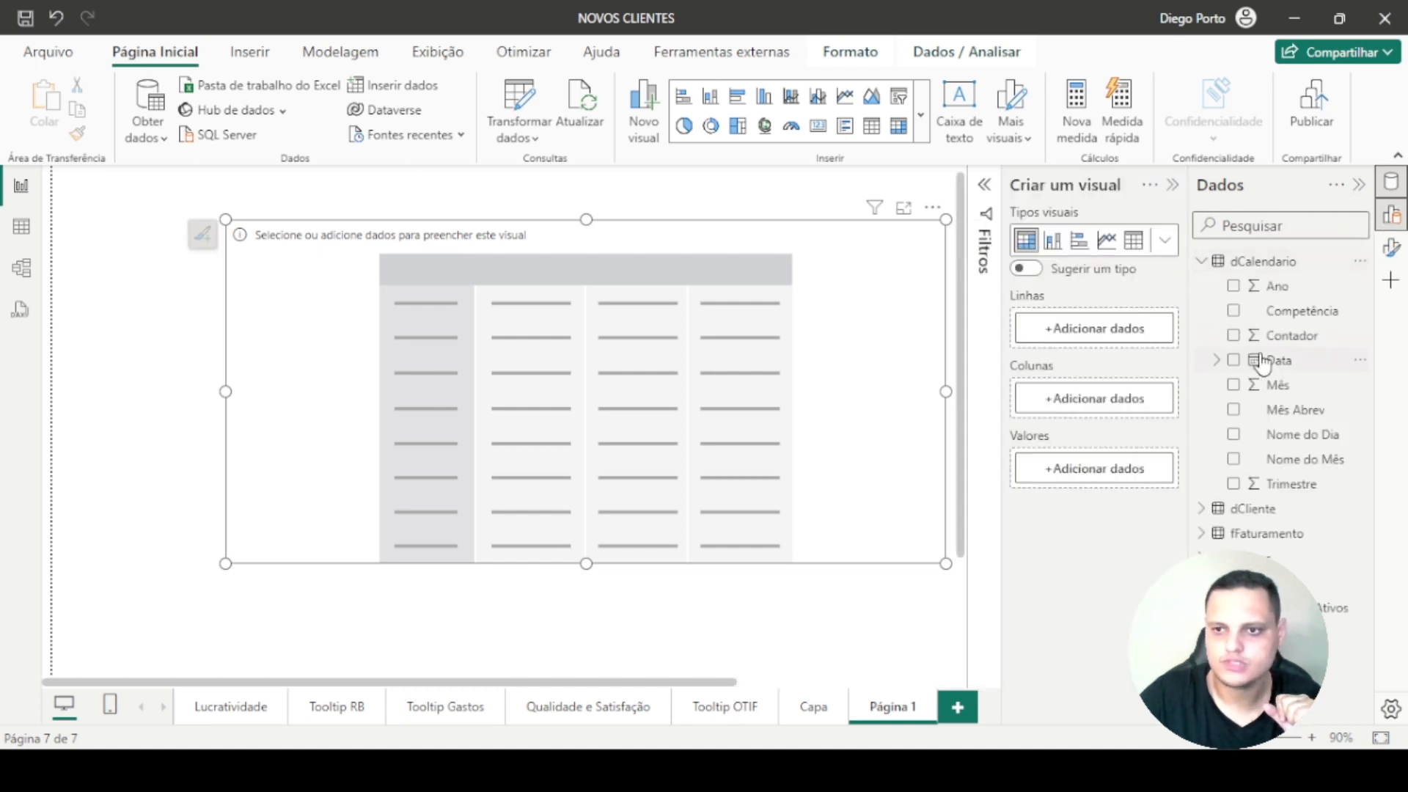
drag(1277, 287, 1100, 336)
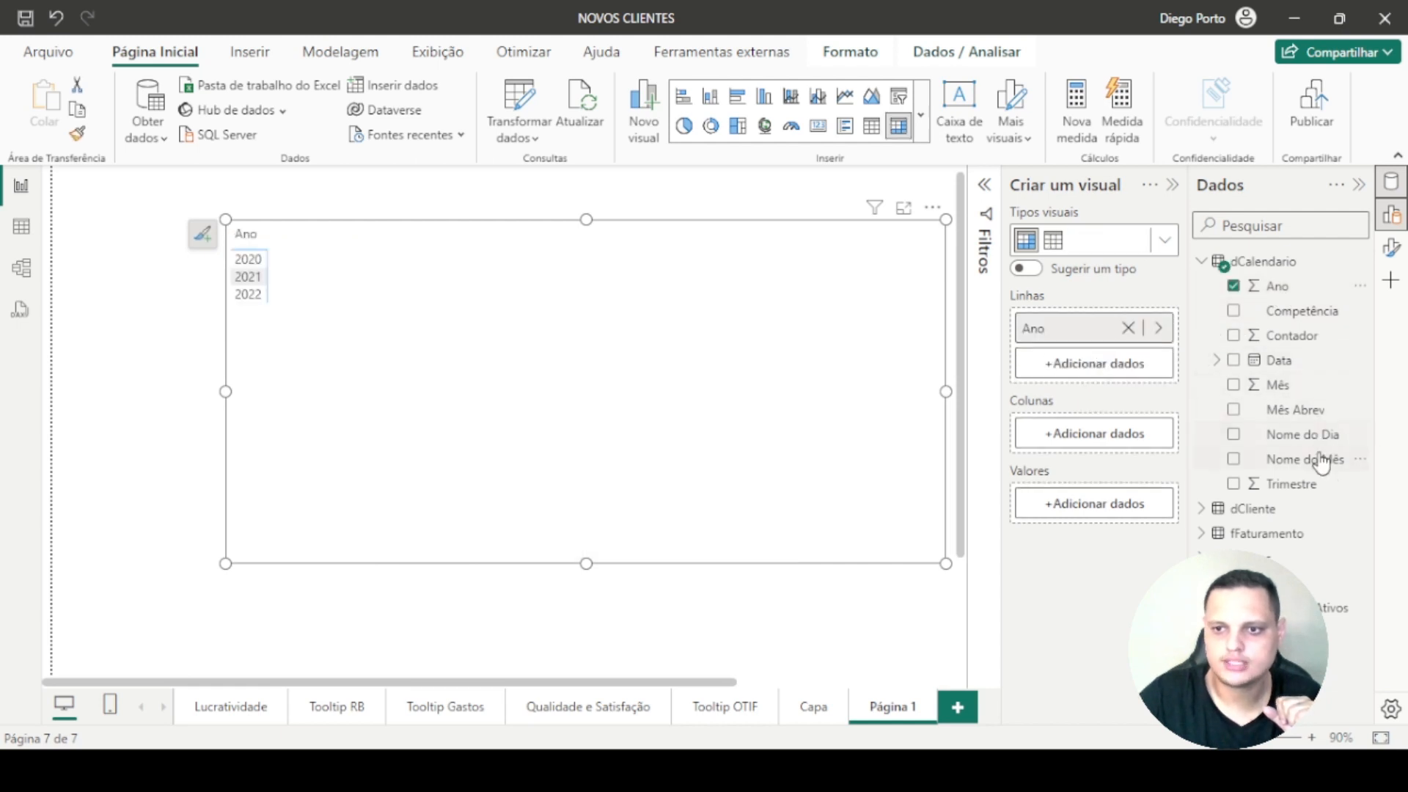
drag(1304, 462, 1103, 365)
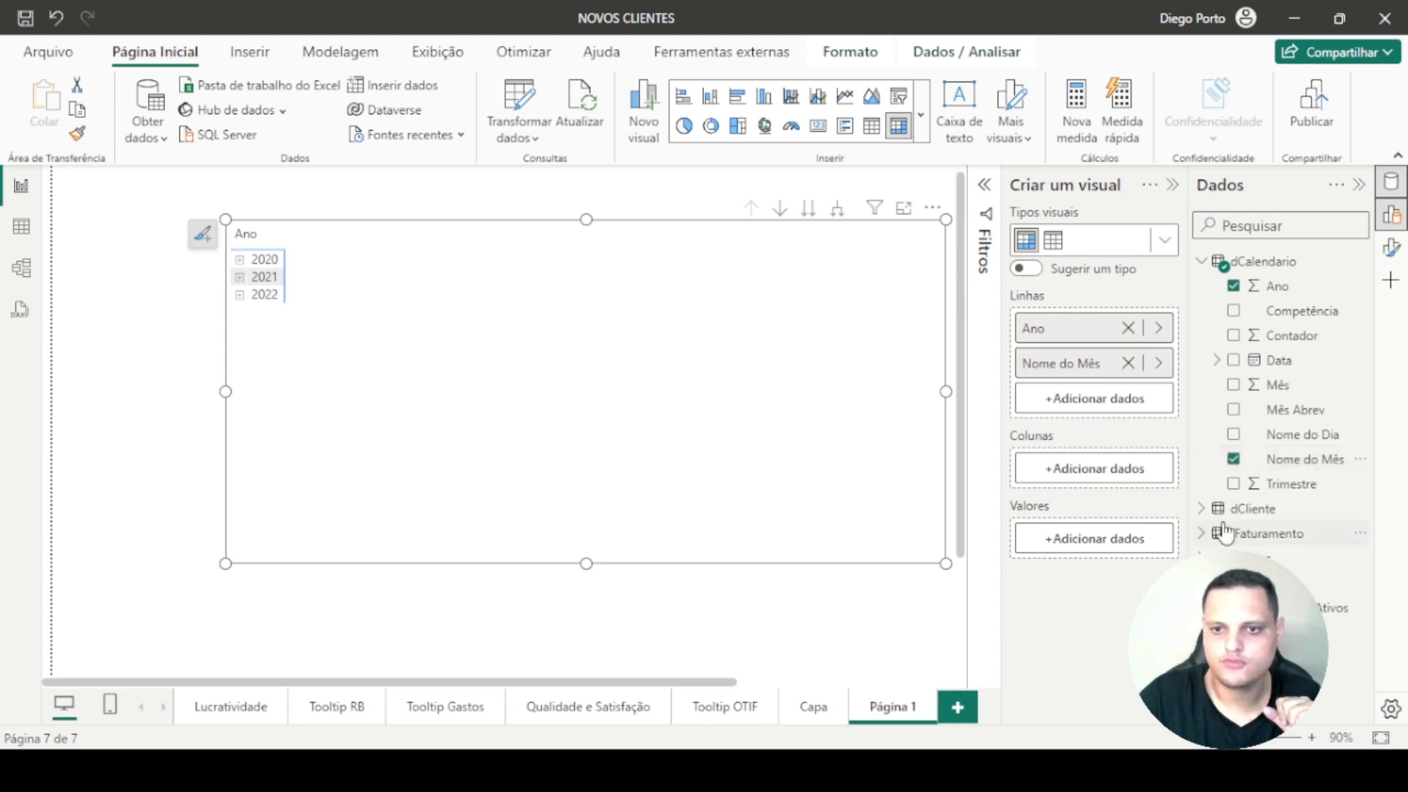
drag(1291, 608, 1114, 558)
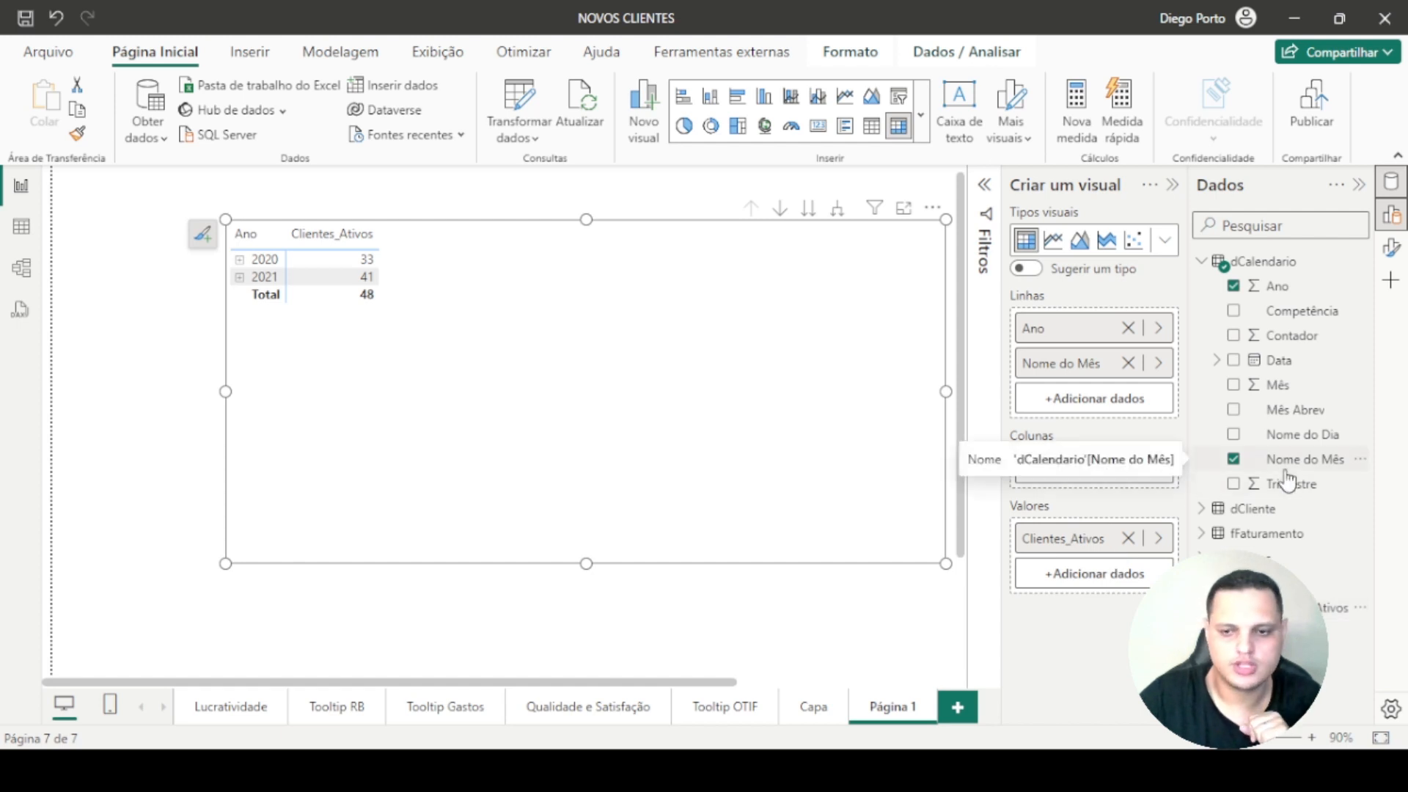
- Set the font size of the matrix's row headers to 14
click(1391, 218)
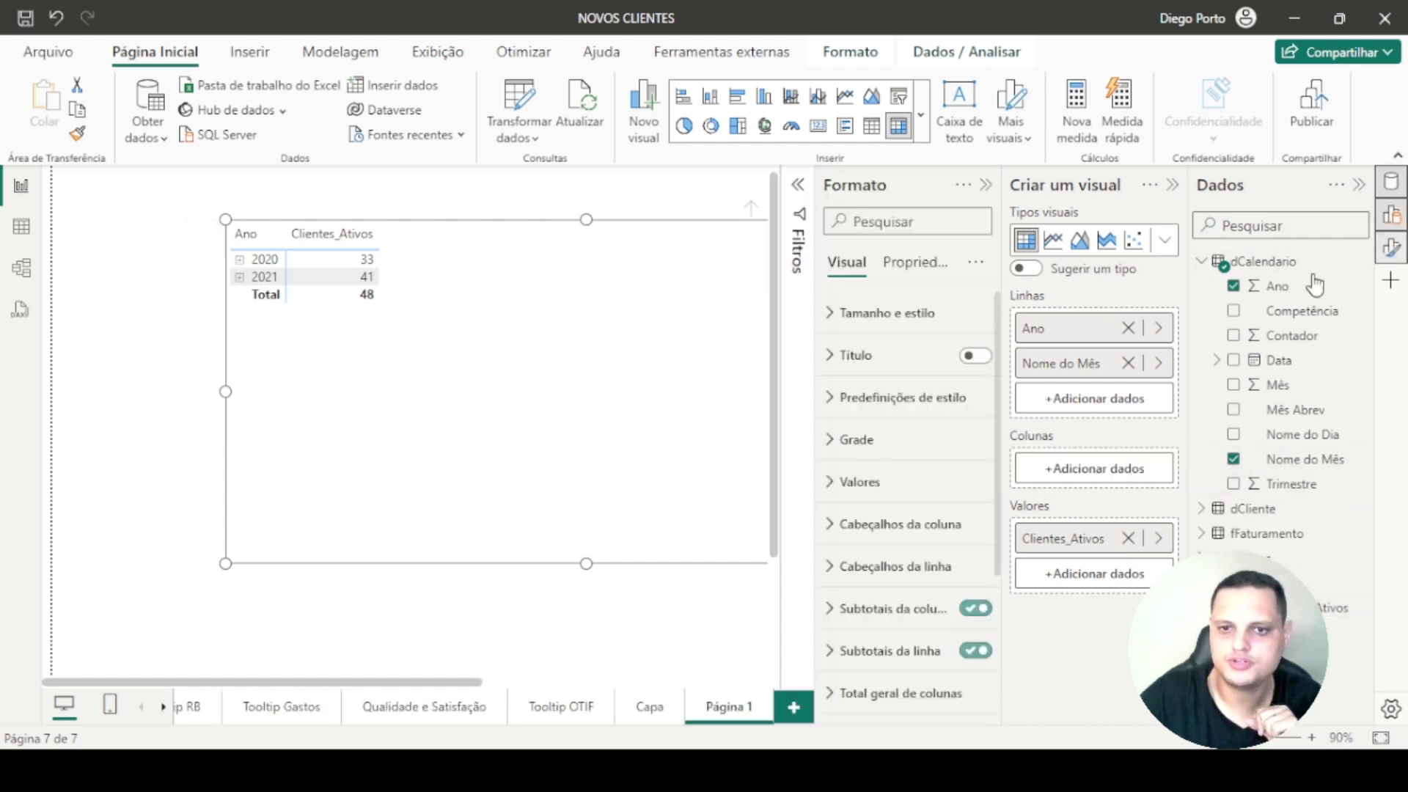
click(829, 539)
click(829, 537)
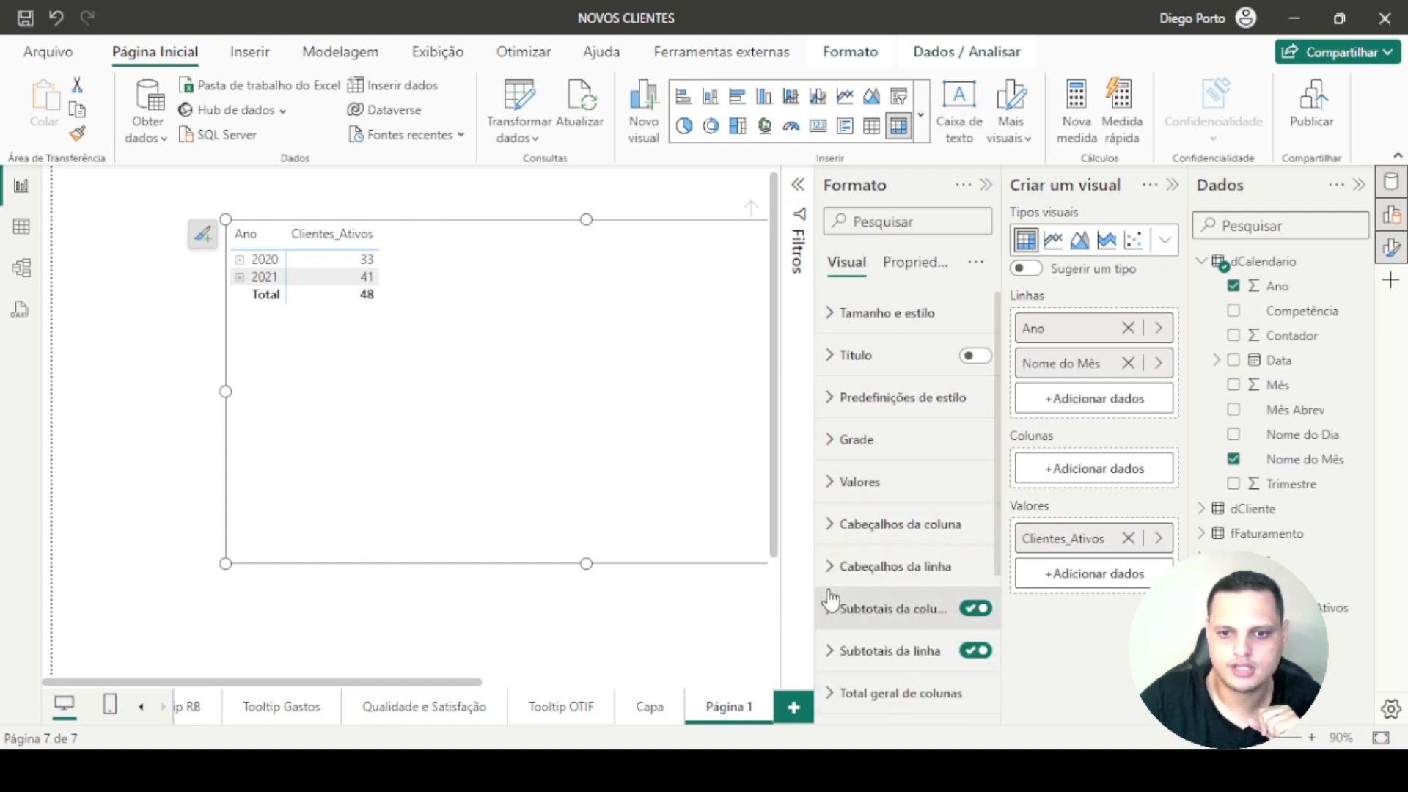
click(831, 566)
click(938, 478)
text(14)
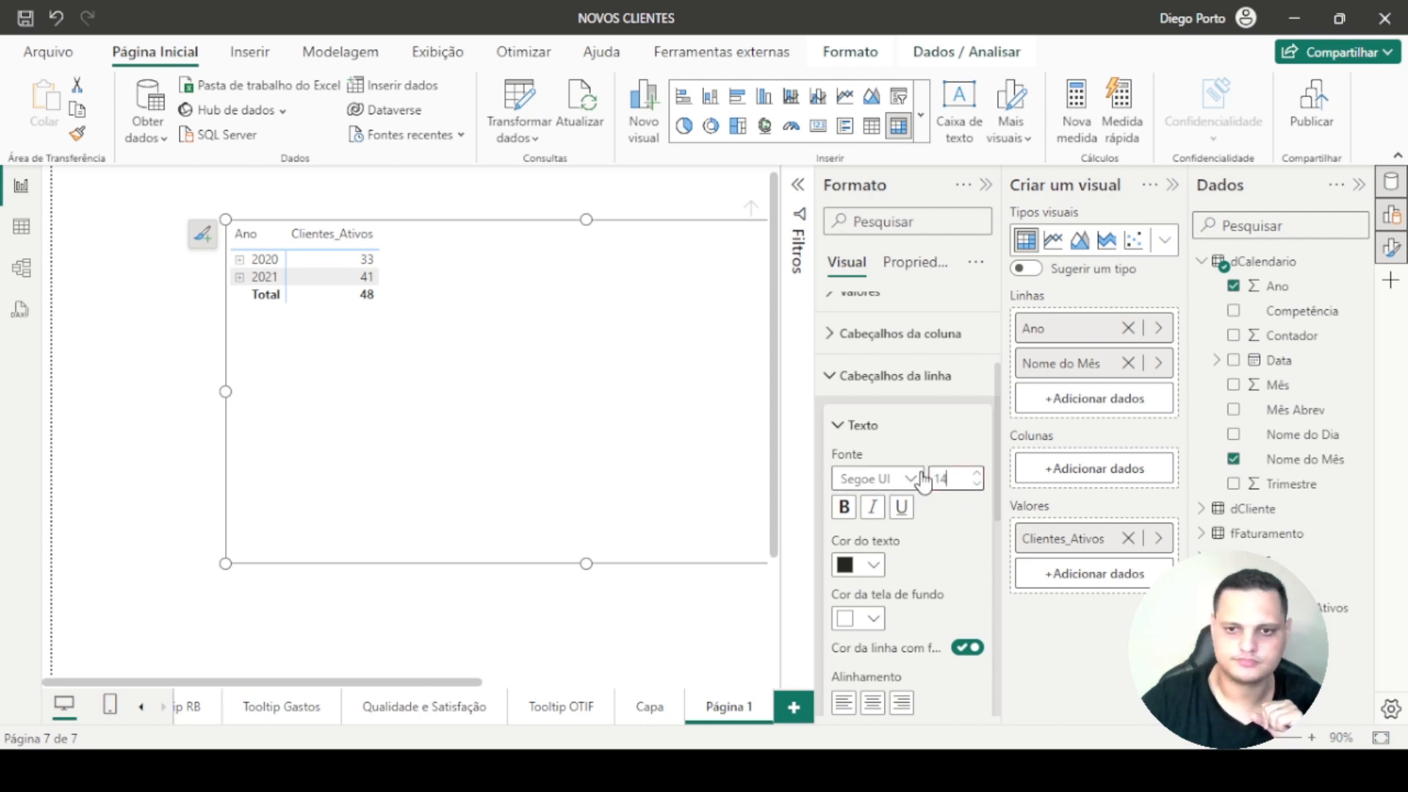
key(Return)
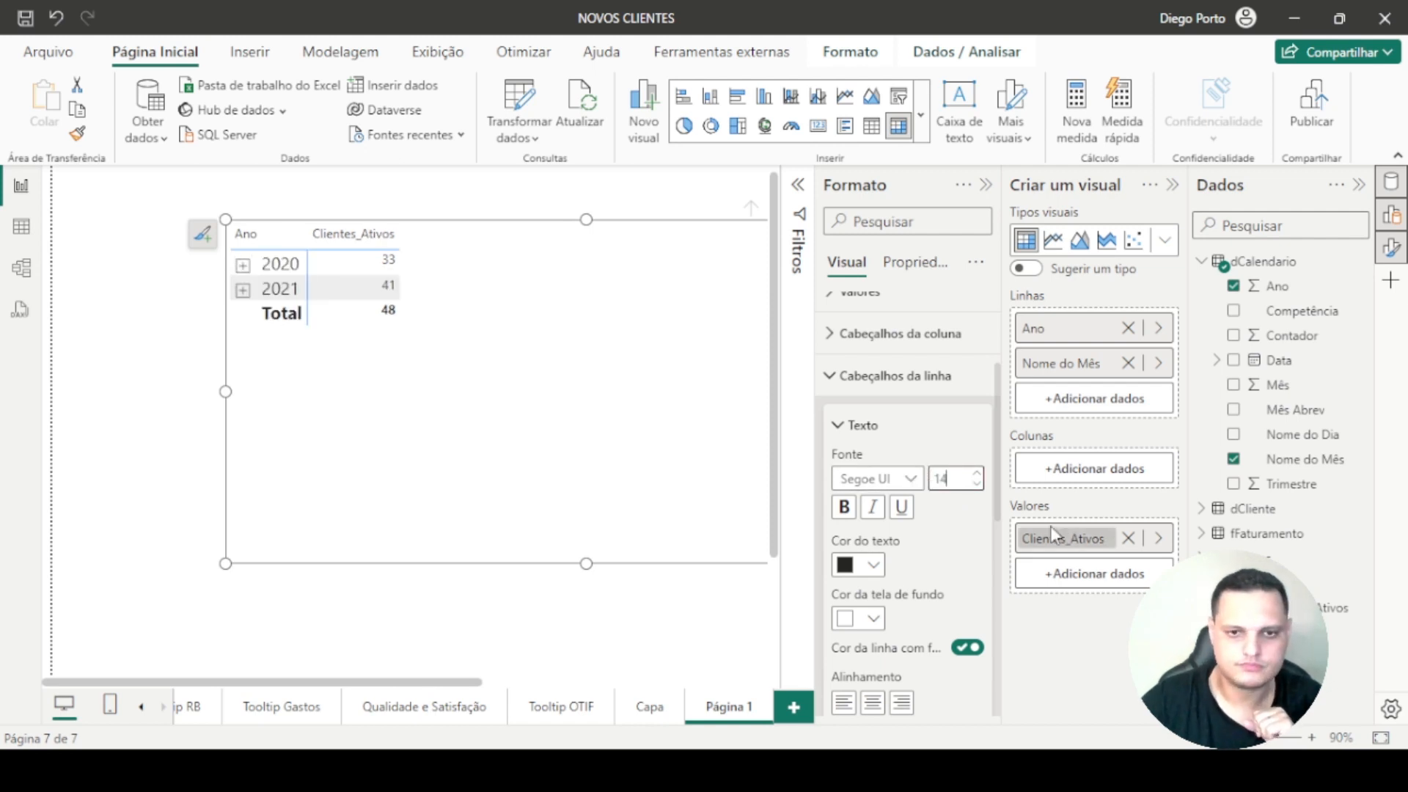
- Set the font size of the matrix's values to 14 and expand the 2020 row into its months
scroll(909, 587, down, 5)
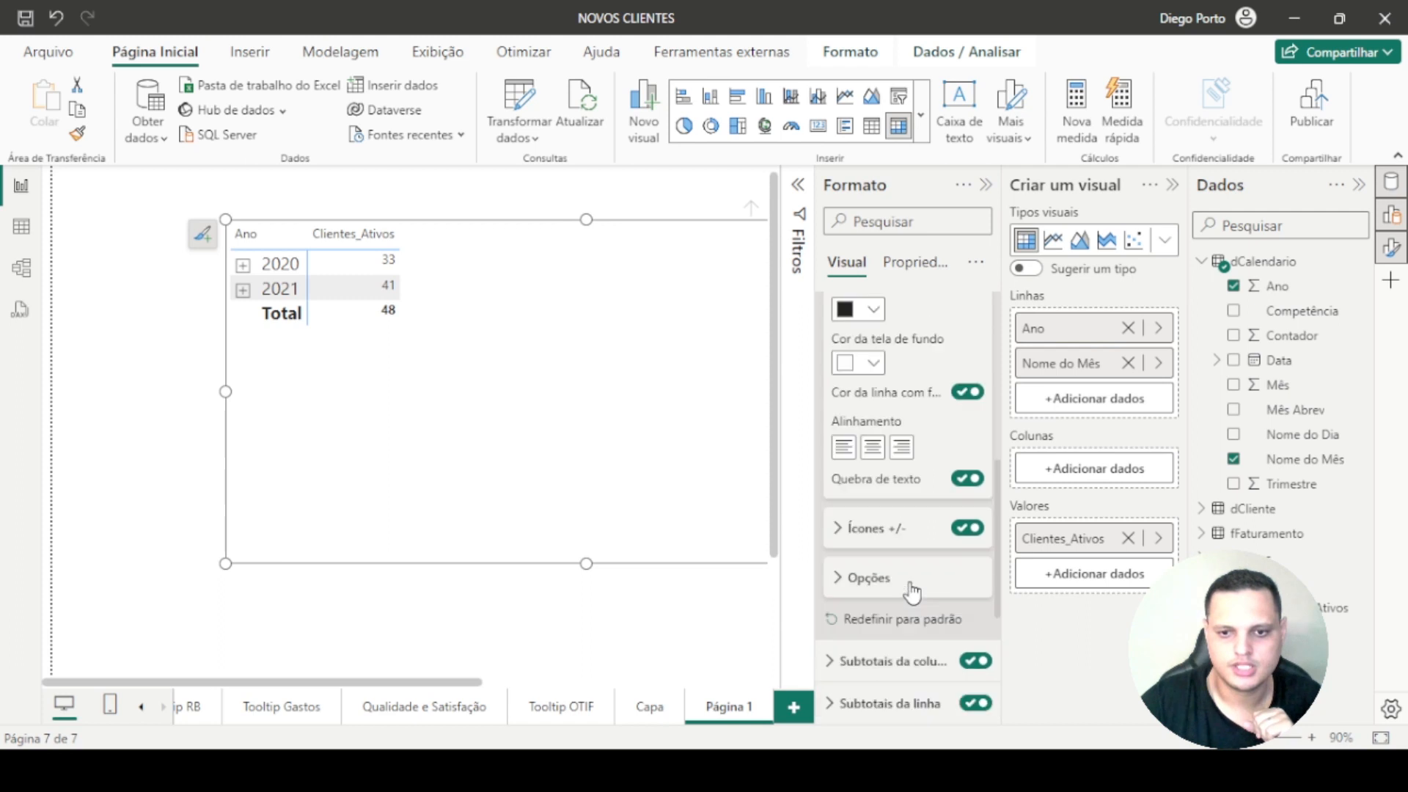
scroll(909, 587, up, 6)
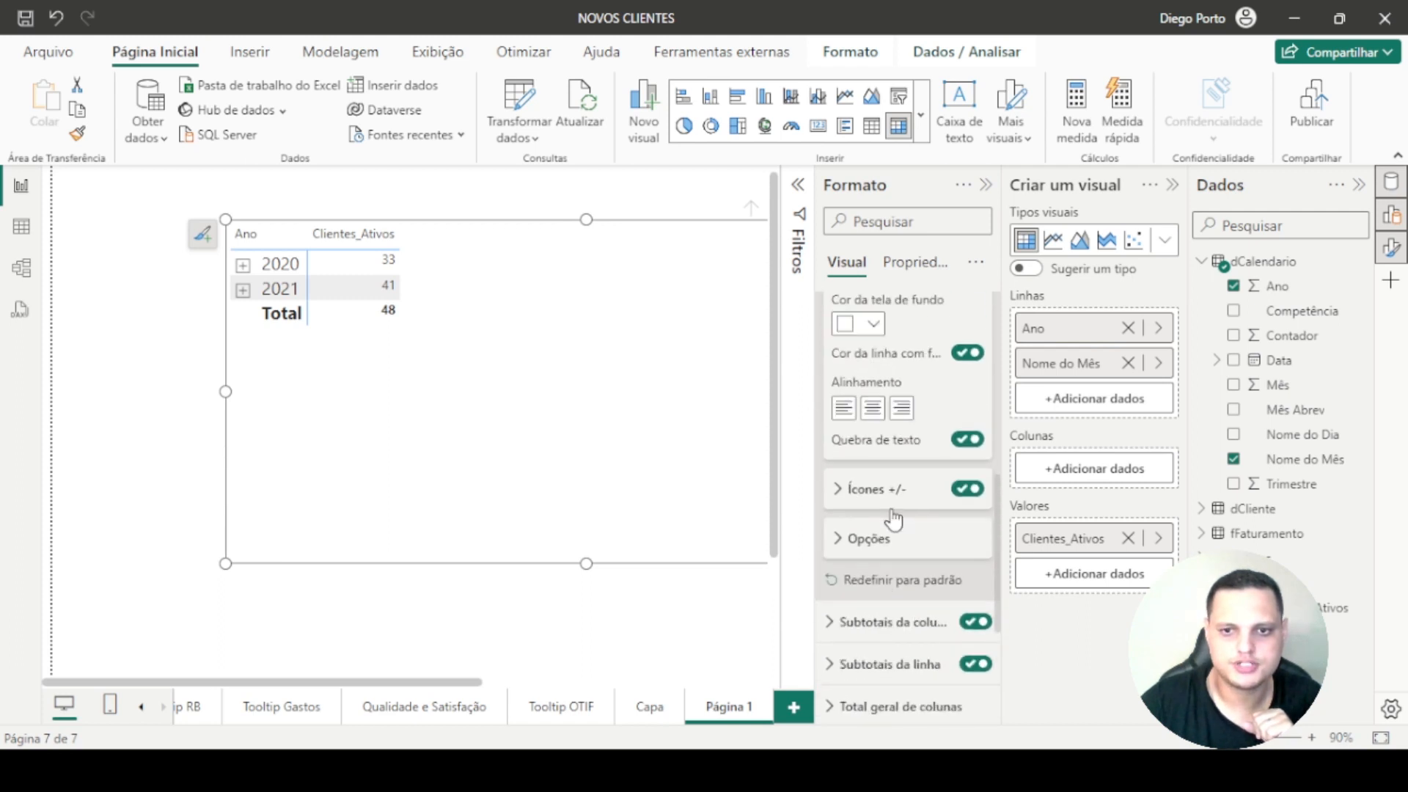
click(841, 483)
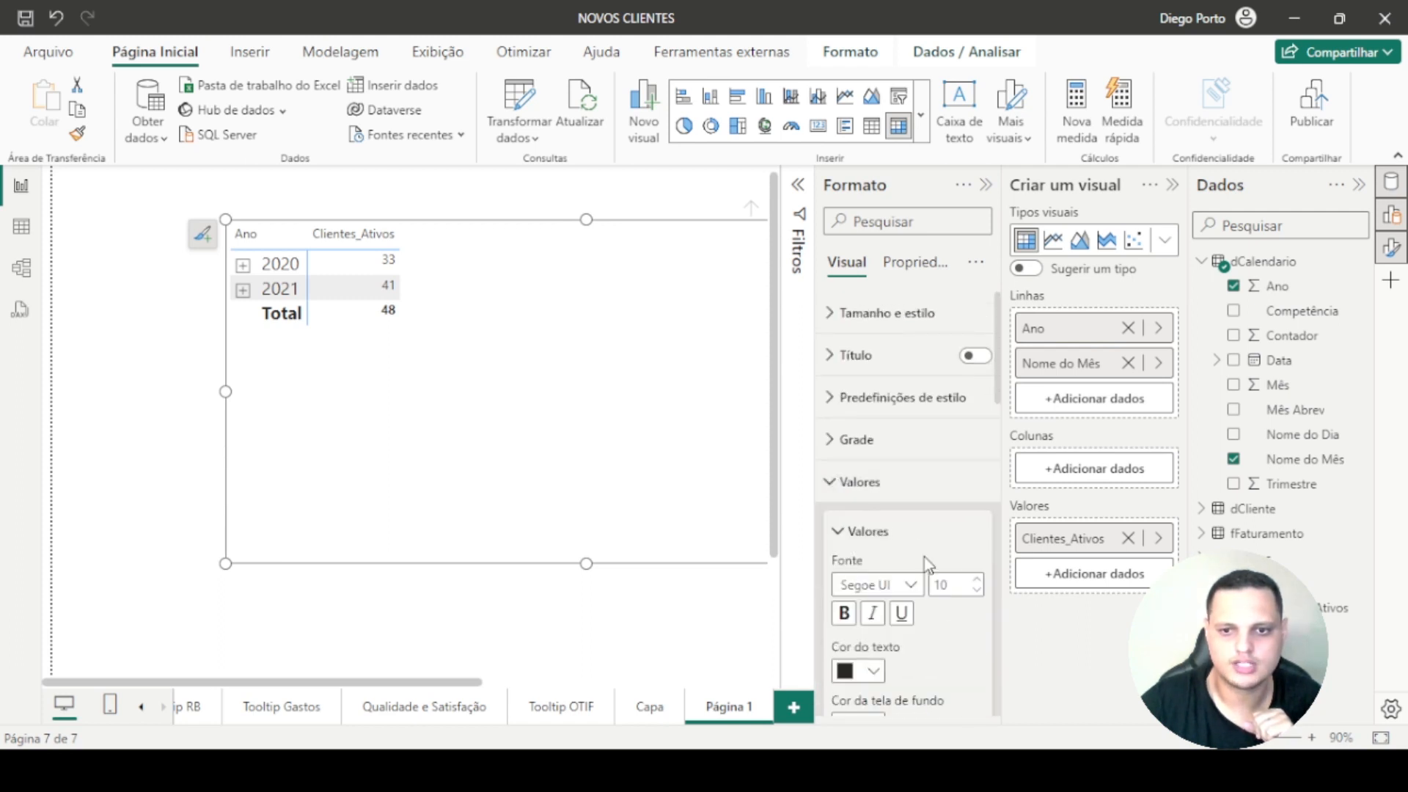
double_click(938, 584)
text(14)
click(492, 414)
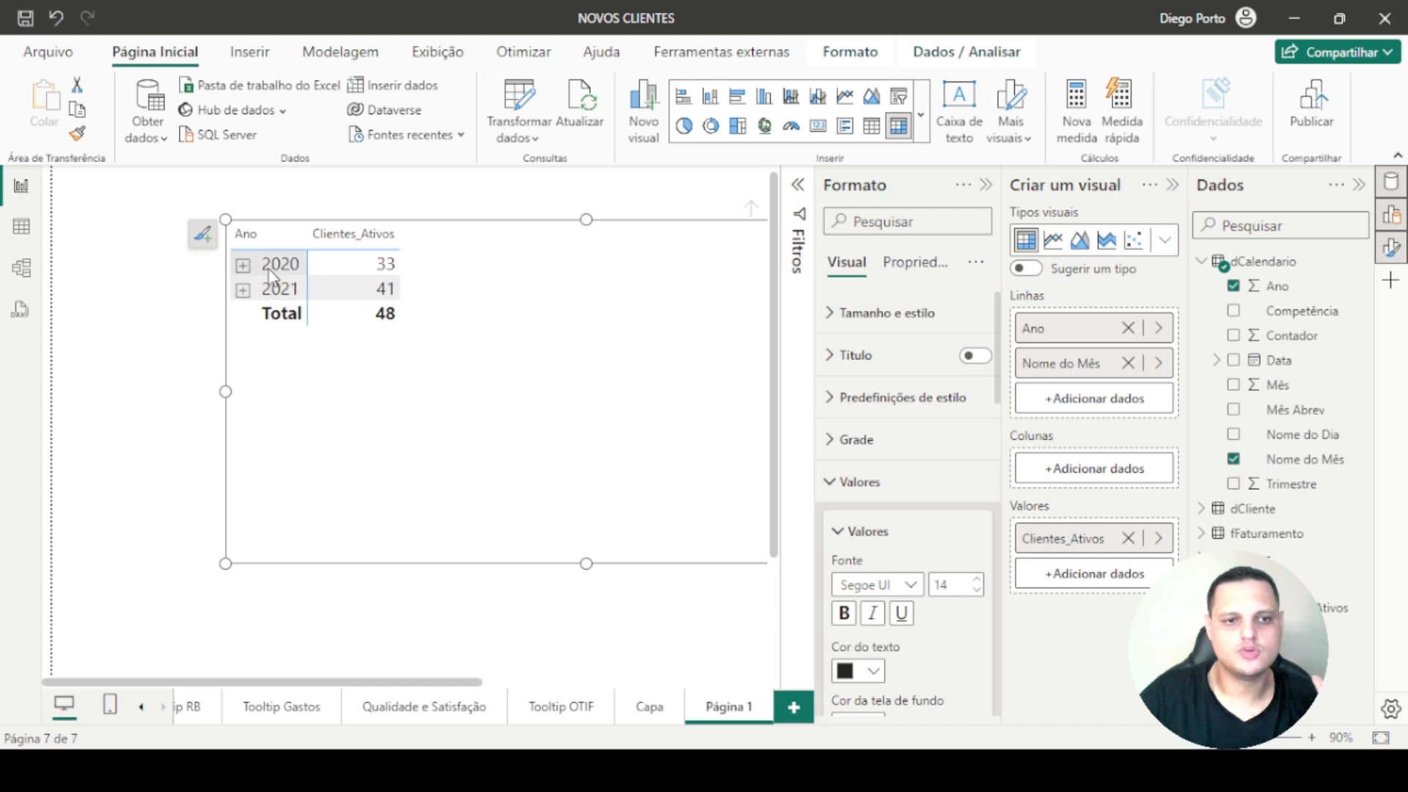
click(243, 265)
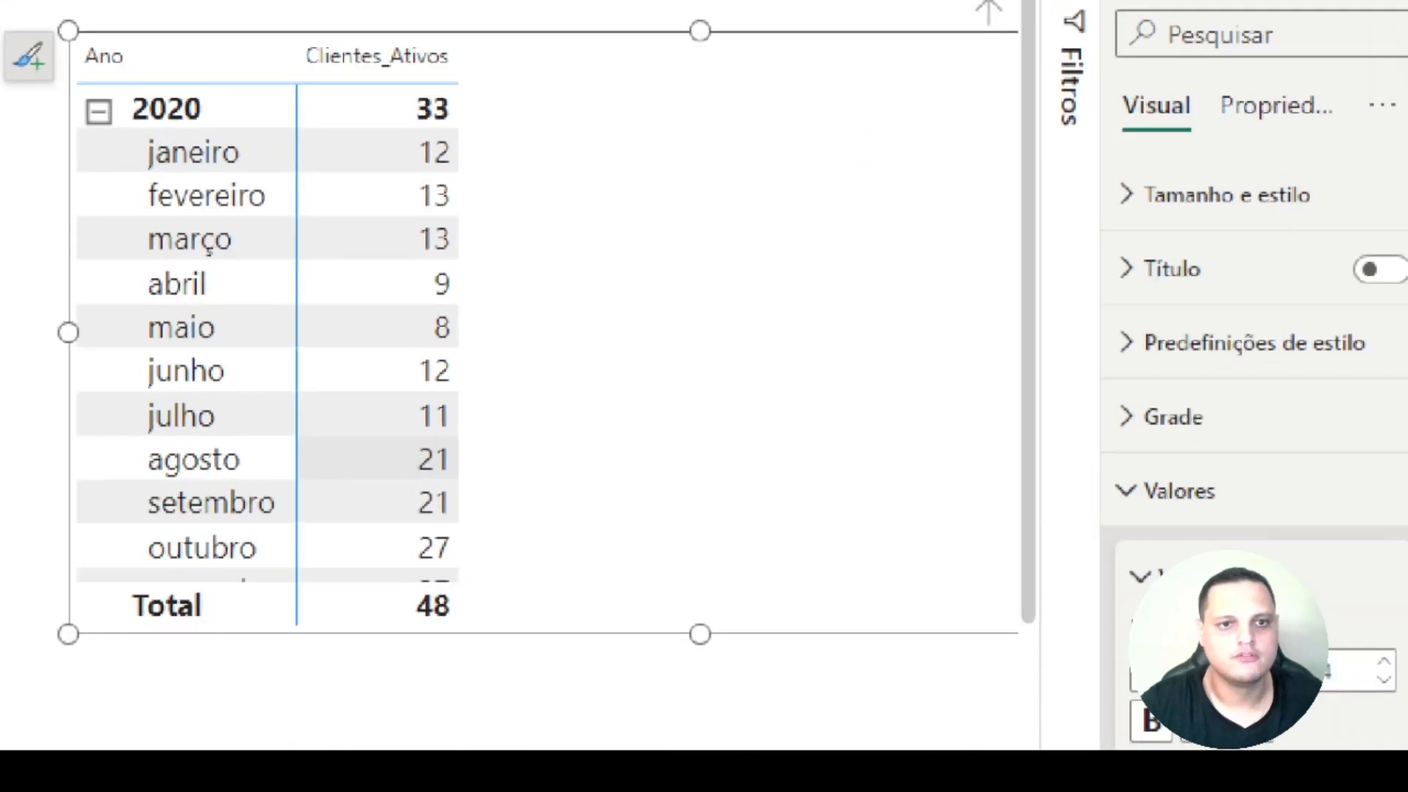
mouse_move(111, 133)
mouse_down()
mouse_move(111, 170)
mouse_move(299, 188)
mouse_move(459, 173)
mouse_up()
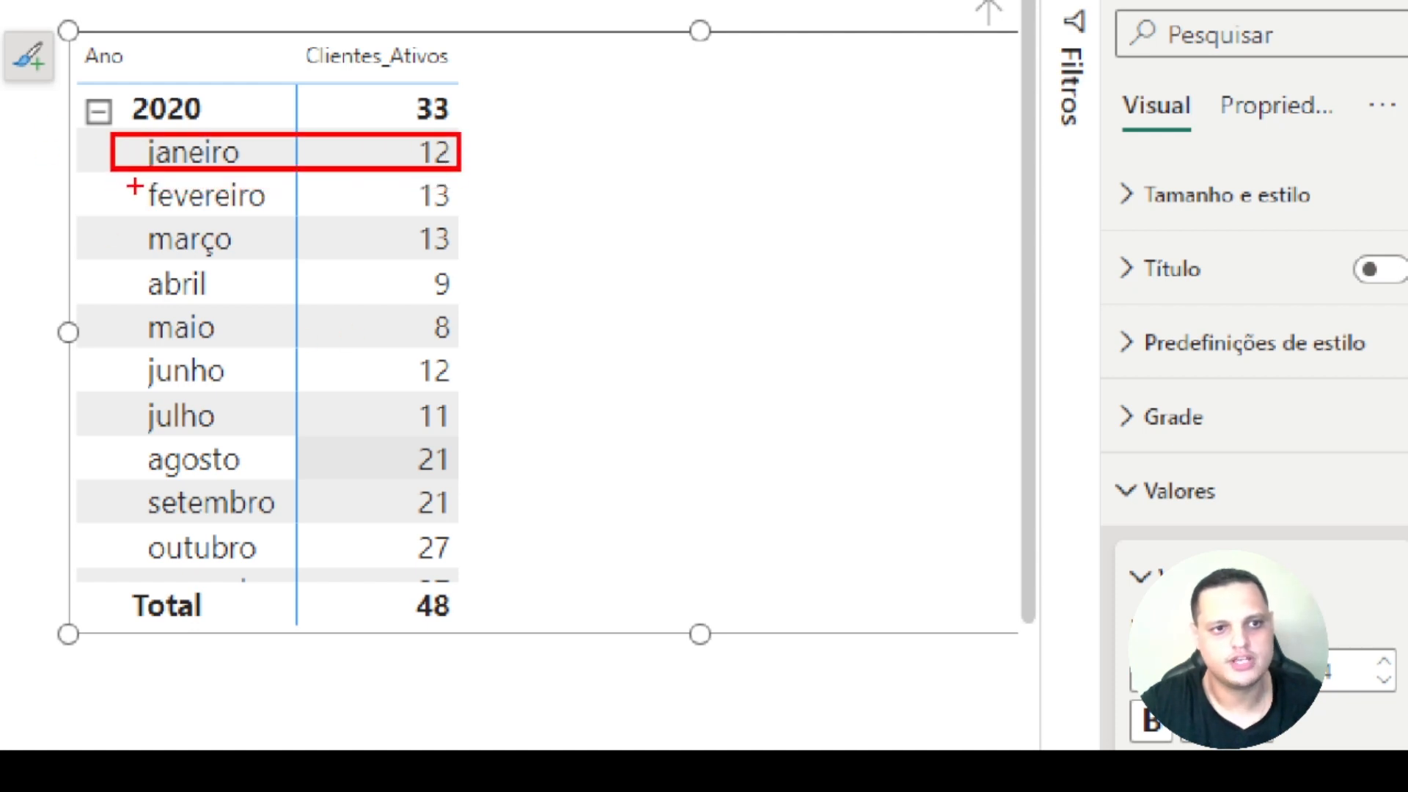
mouse_move(115, 181)
mouse_down()
mouse_move(117, 203)
mouse_move(314, 229)
mouse_move(447, 235)
mouse_move(477, 220)
mouse_move(459, 214)
mouse_up()
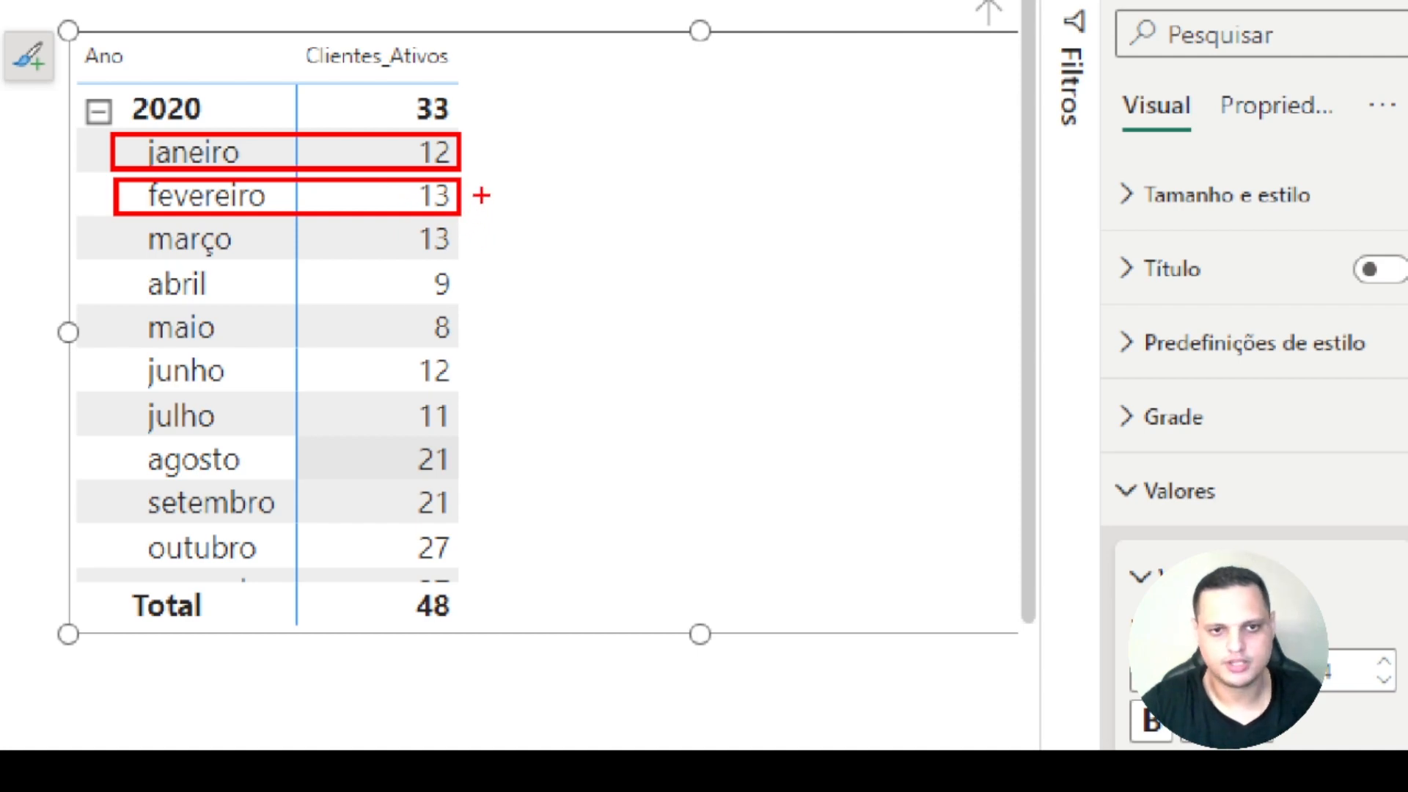
mouse_move(487, 190)
mouse_down()
mouse_move(492, 178)
mouse_move(495, 217)
mouse_move(517, 220)
mouse_up()
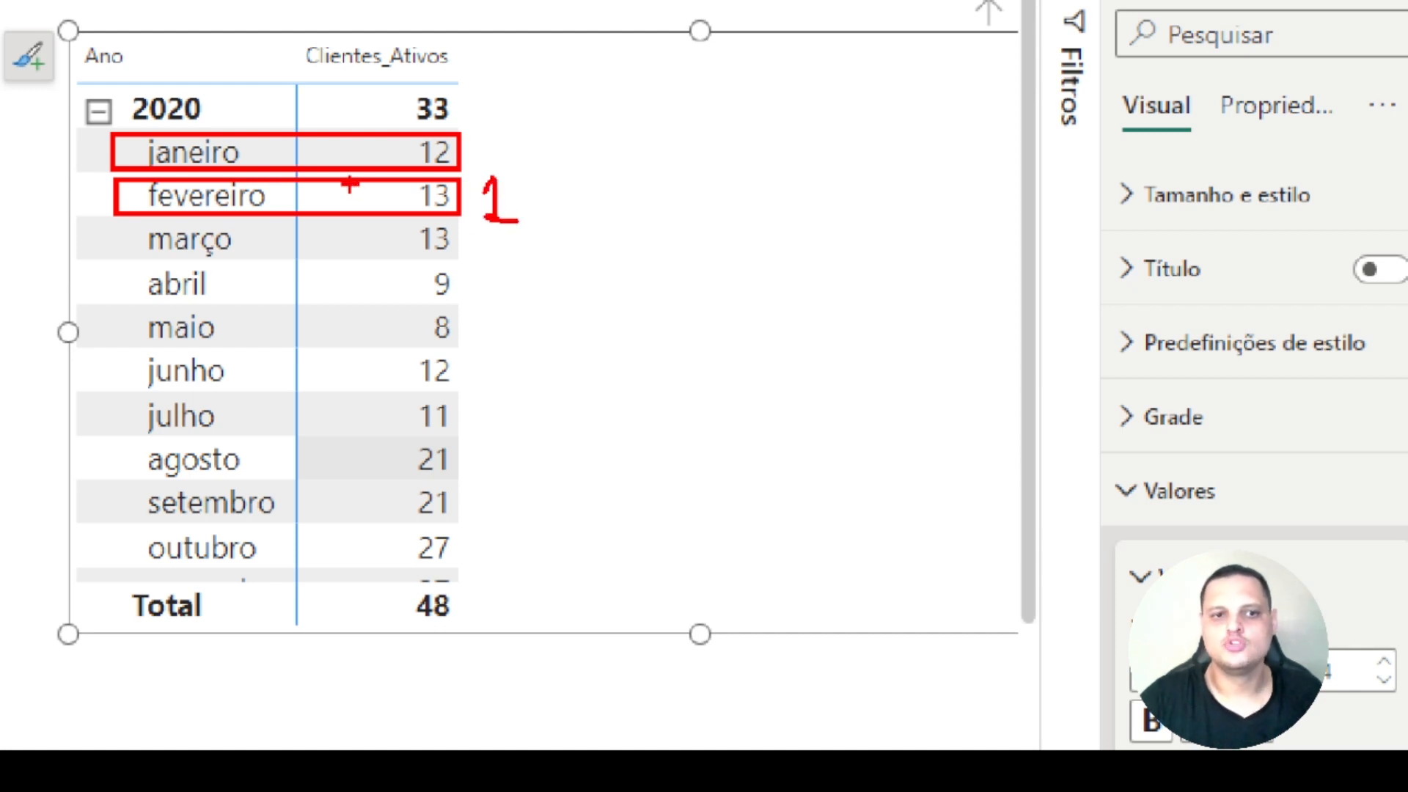
mouse_move(117, 219)
mouse_down()
mouse_move(121, 260)
mouse_move(464, 258)
mouse_up()
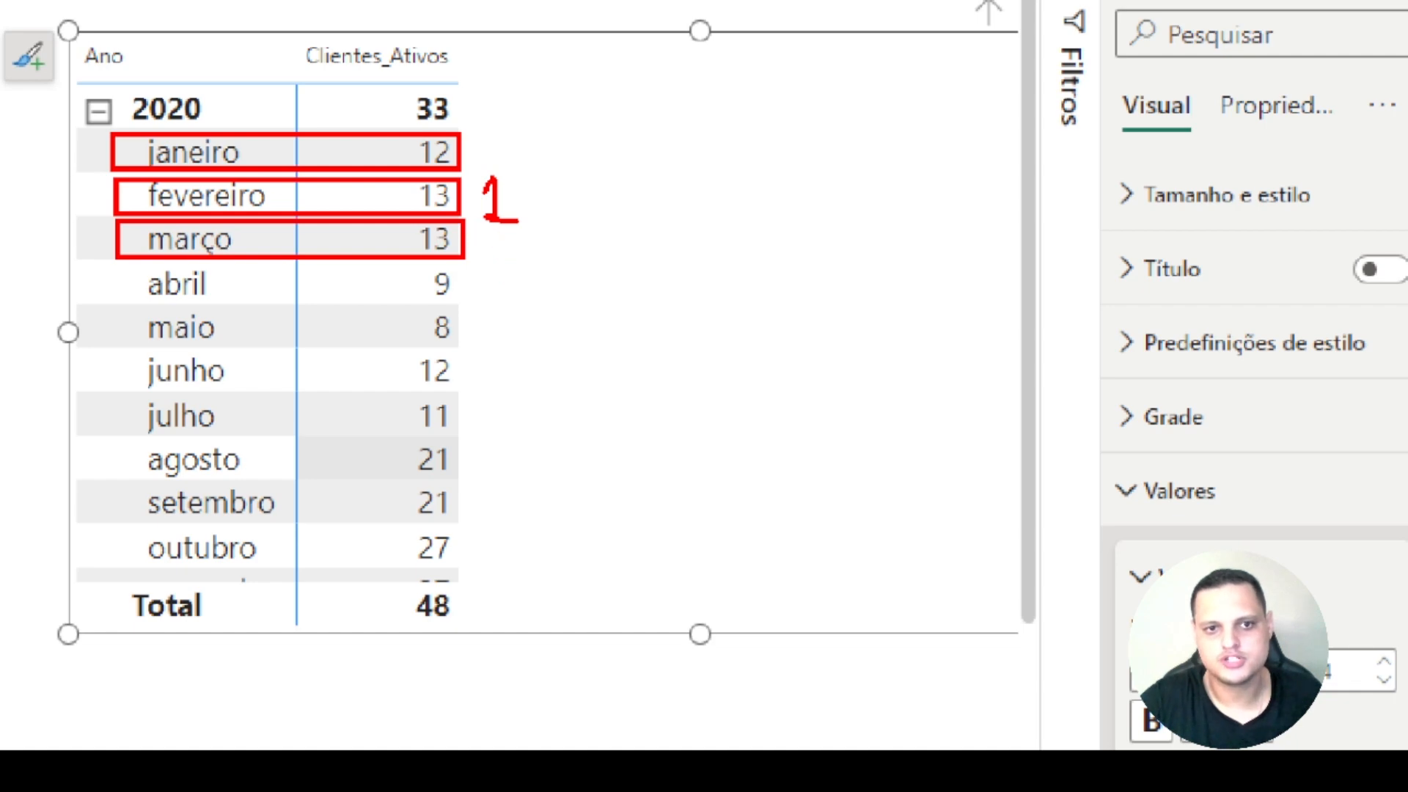
drag(490, 257, 491, 236)
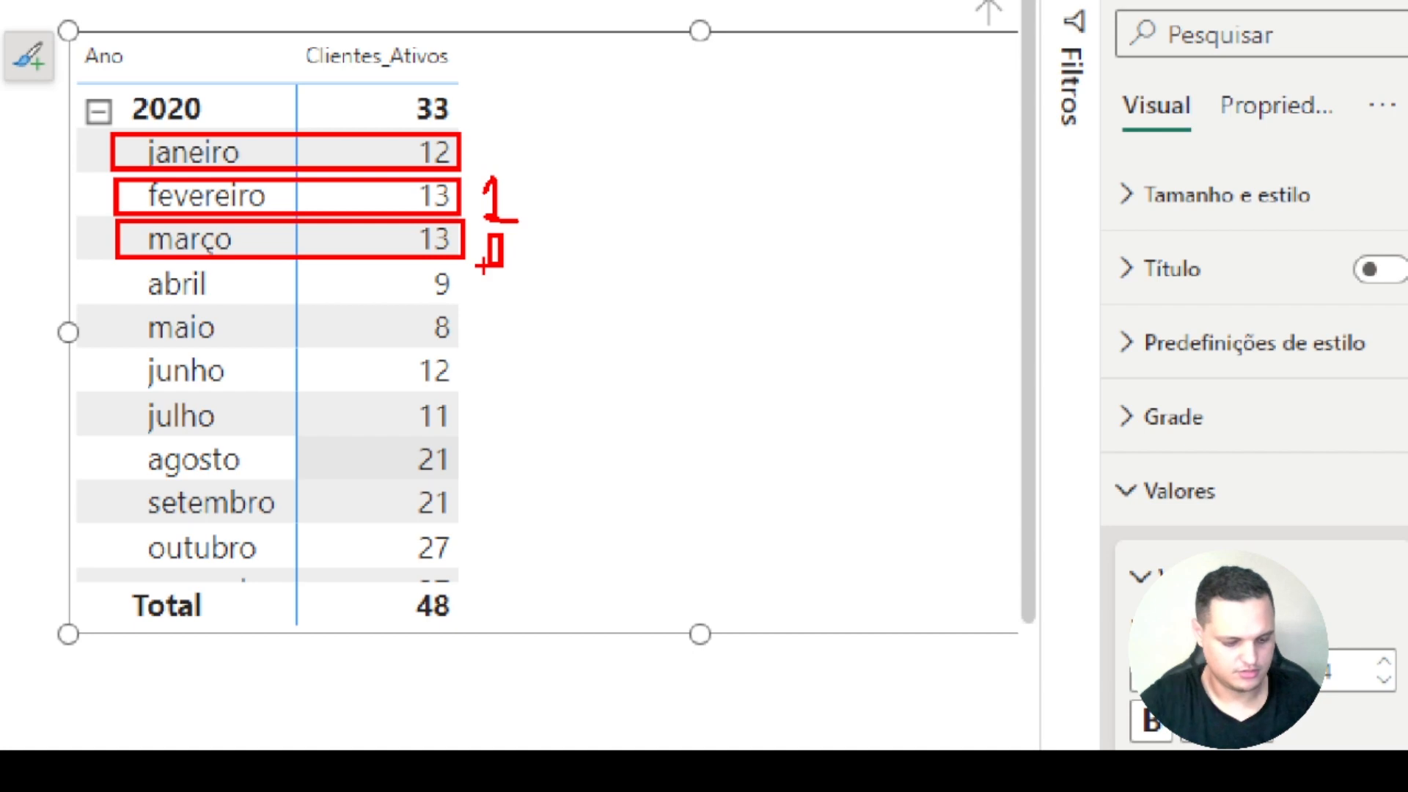
key(ctrl+z)
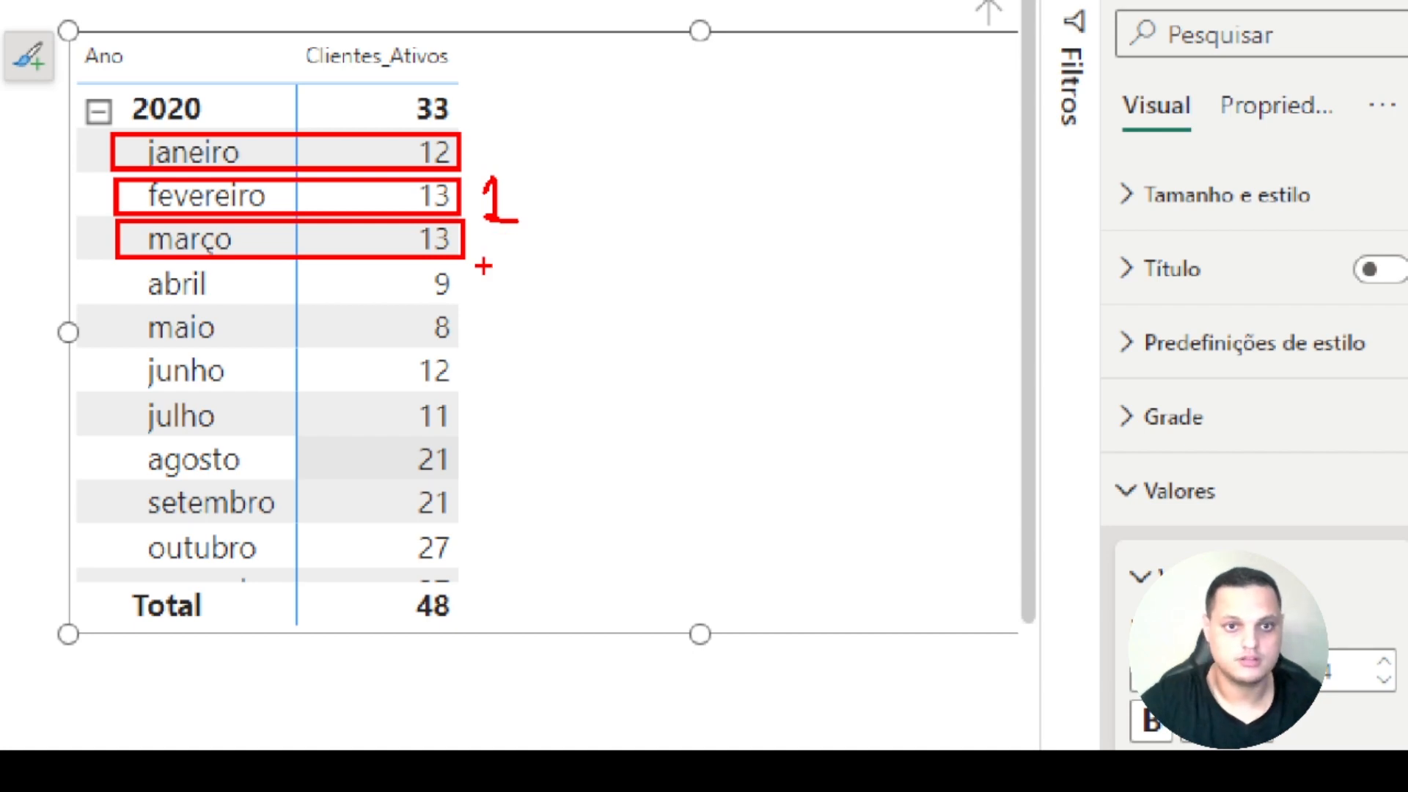
mouse_move(483, 245)
mouse_down()
mouse_move(486, 272)
mouse_move(501, 245)
mouse_up()
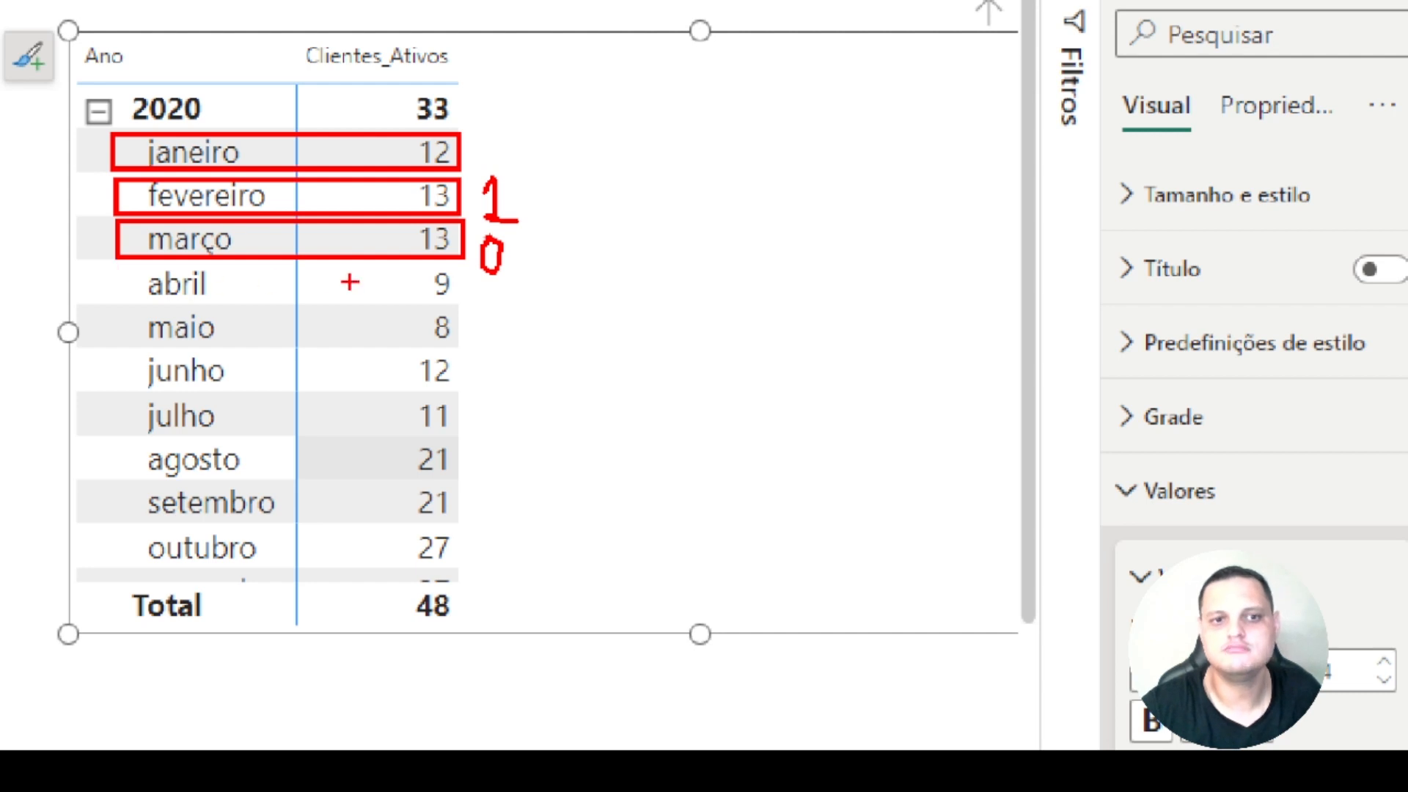
mouse_move(475, 277)
mouse_down()
mouse_move(501, 302)
mouse_move(478, 307)
mouse_up()
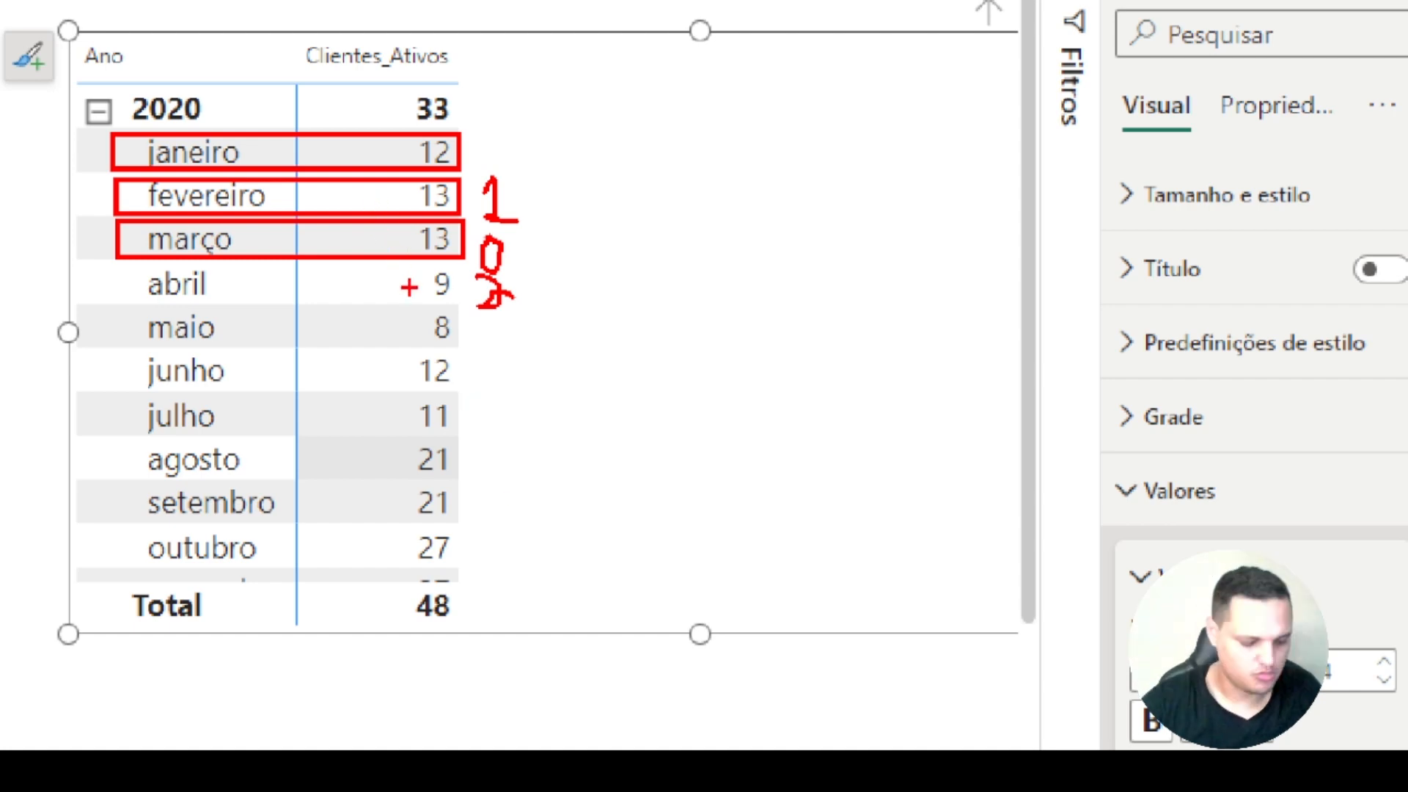
key(super)
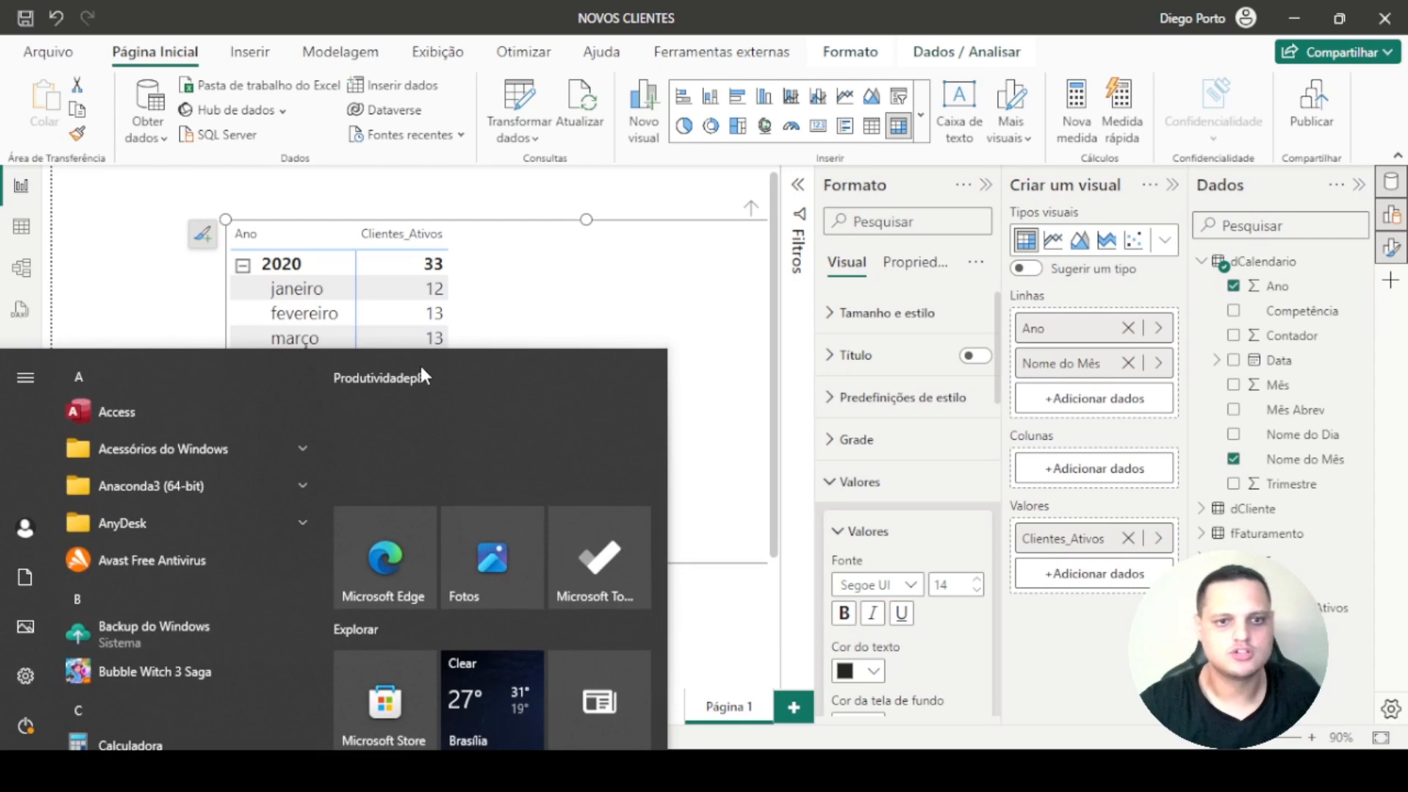
key(Escape)
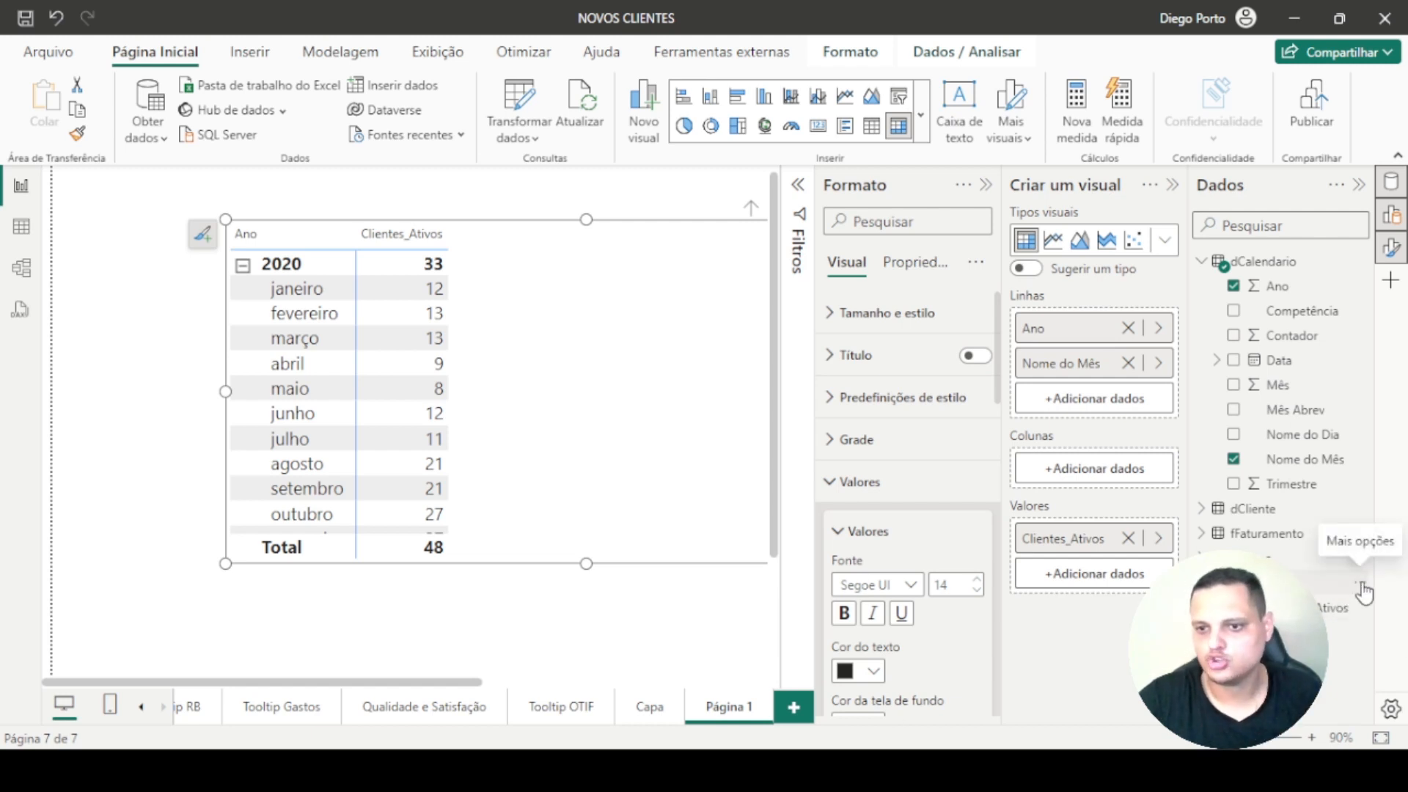
- Create a new measure in the Medidas table named Novos clientes and open a second line for its formula
click(1362, 588)
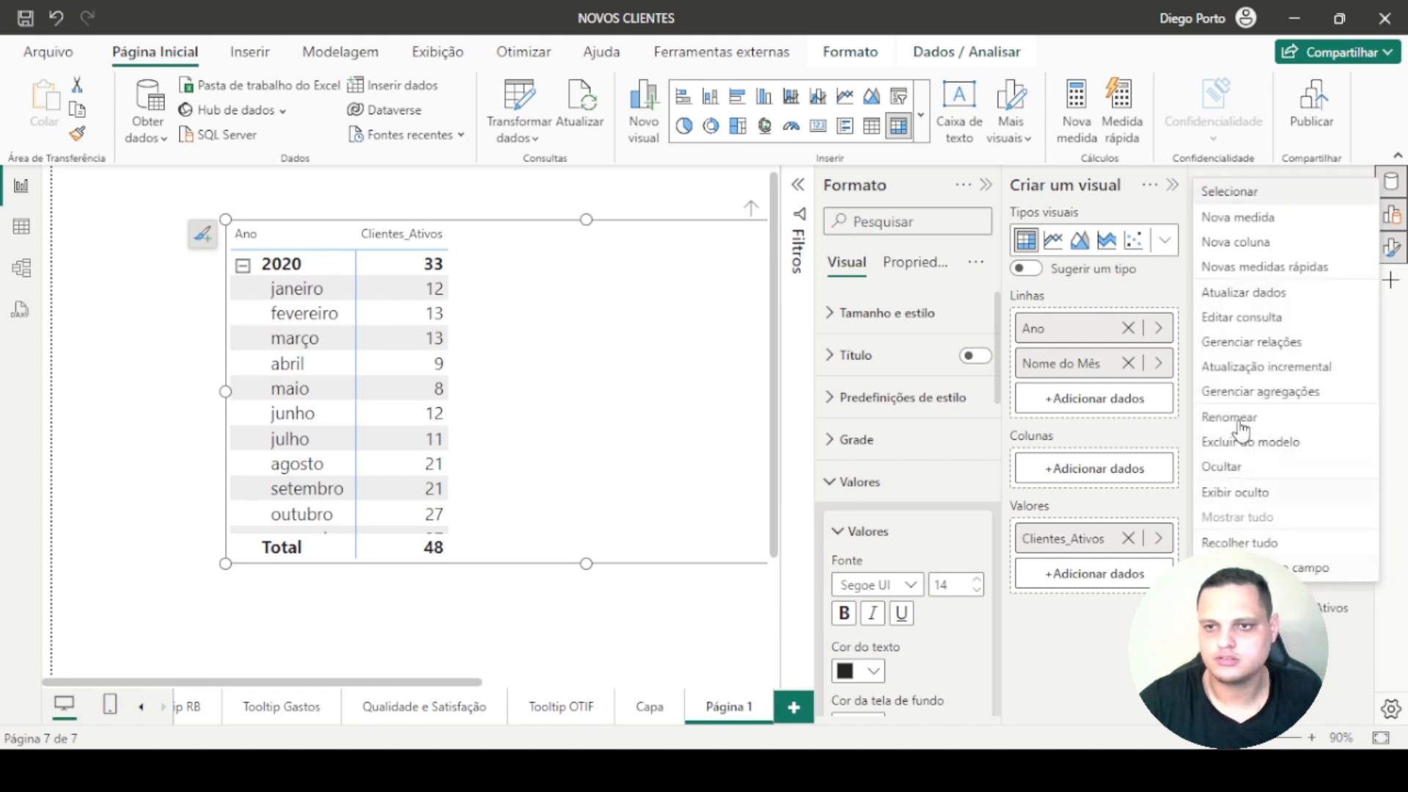
click(1252, 219)
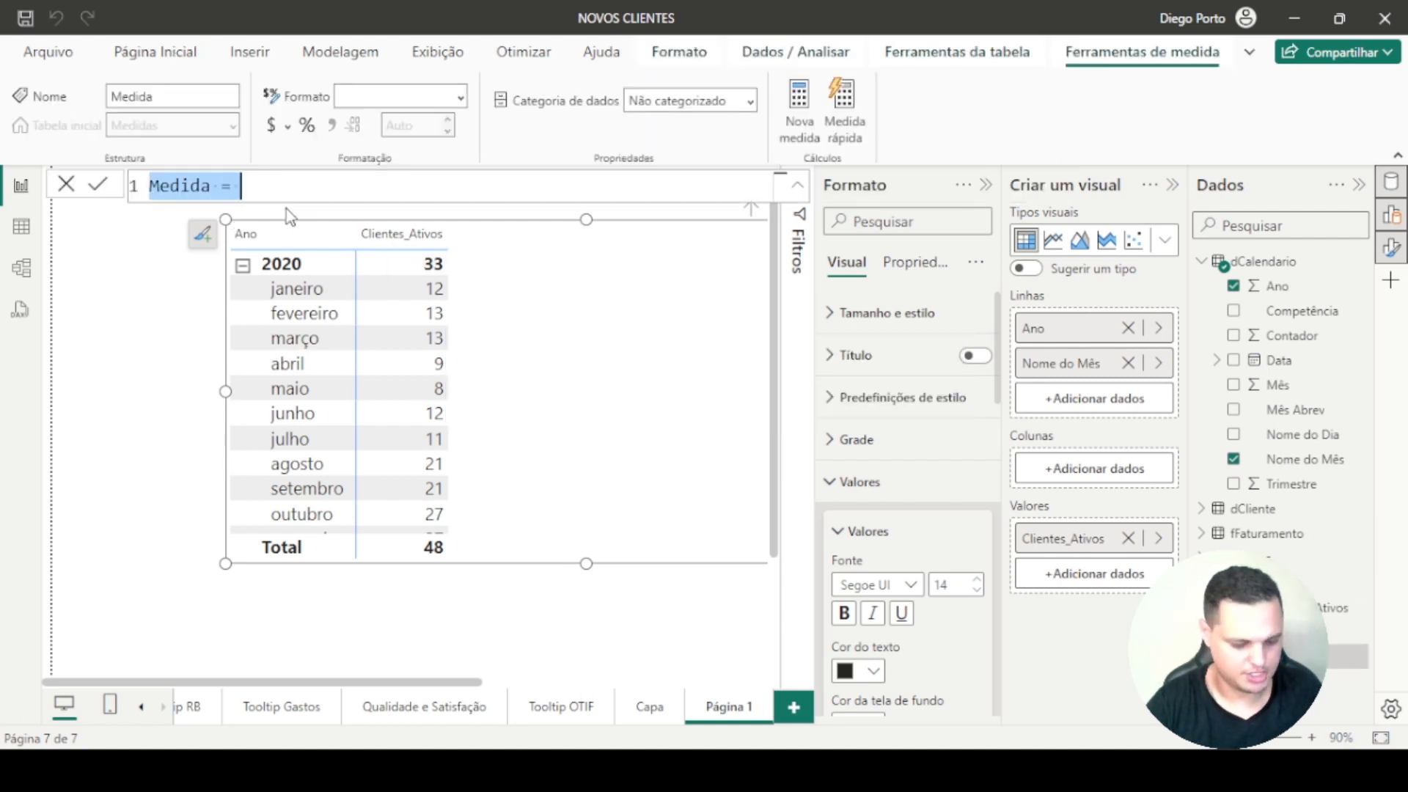
text(Novos )
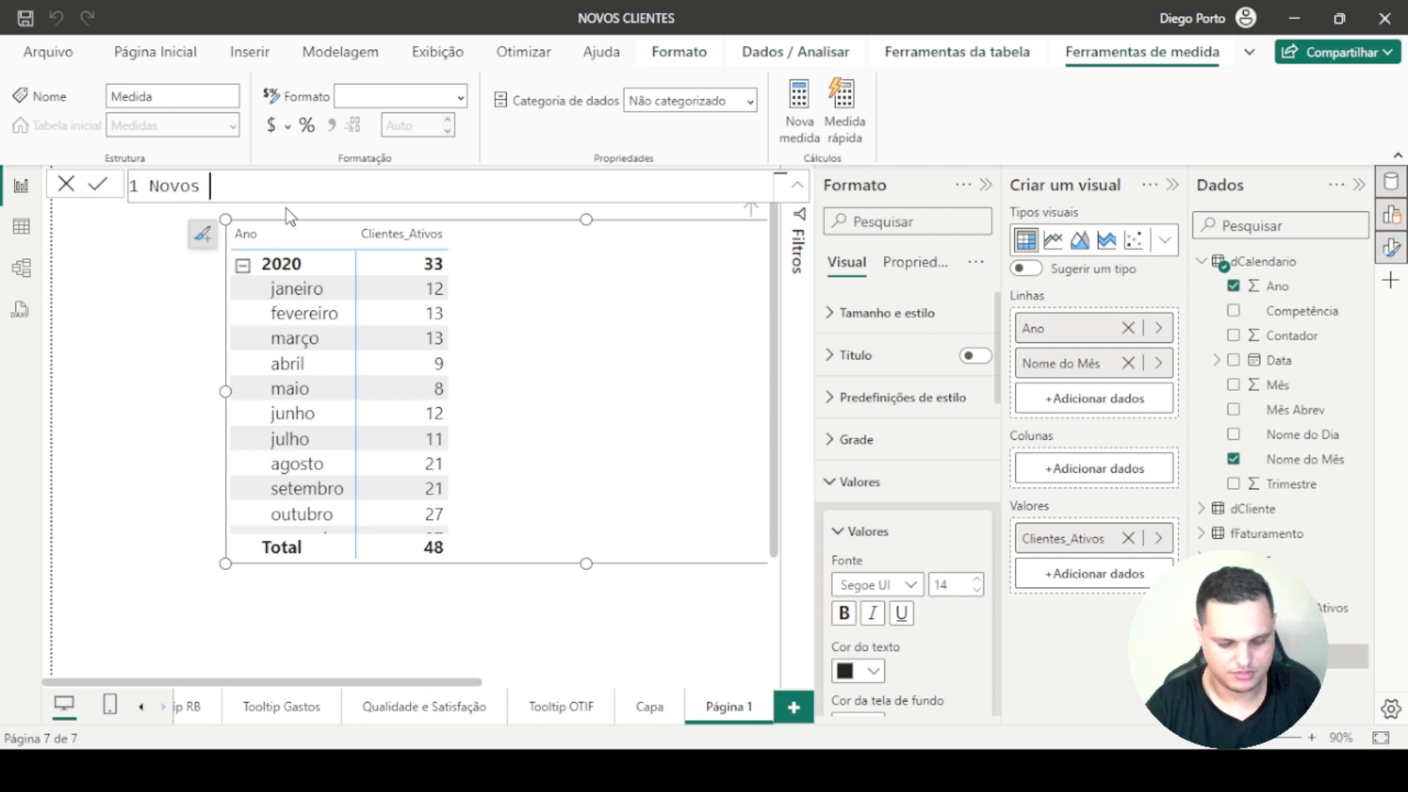
text(cliente)
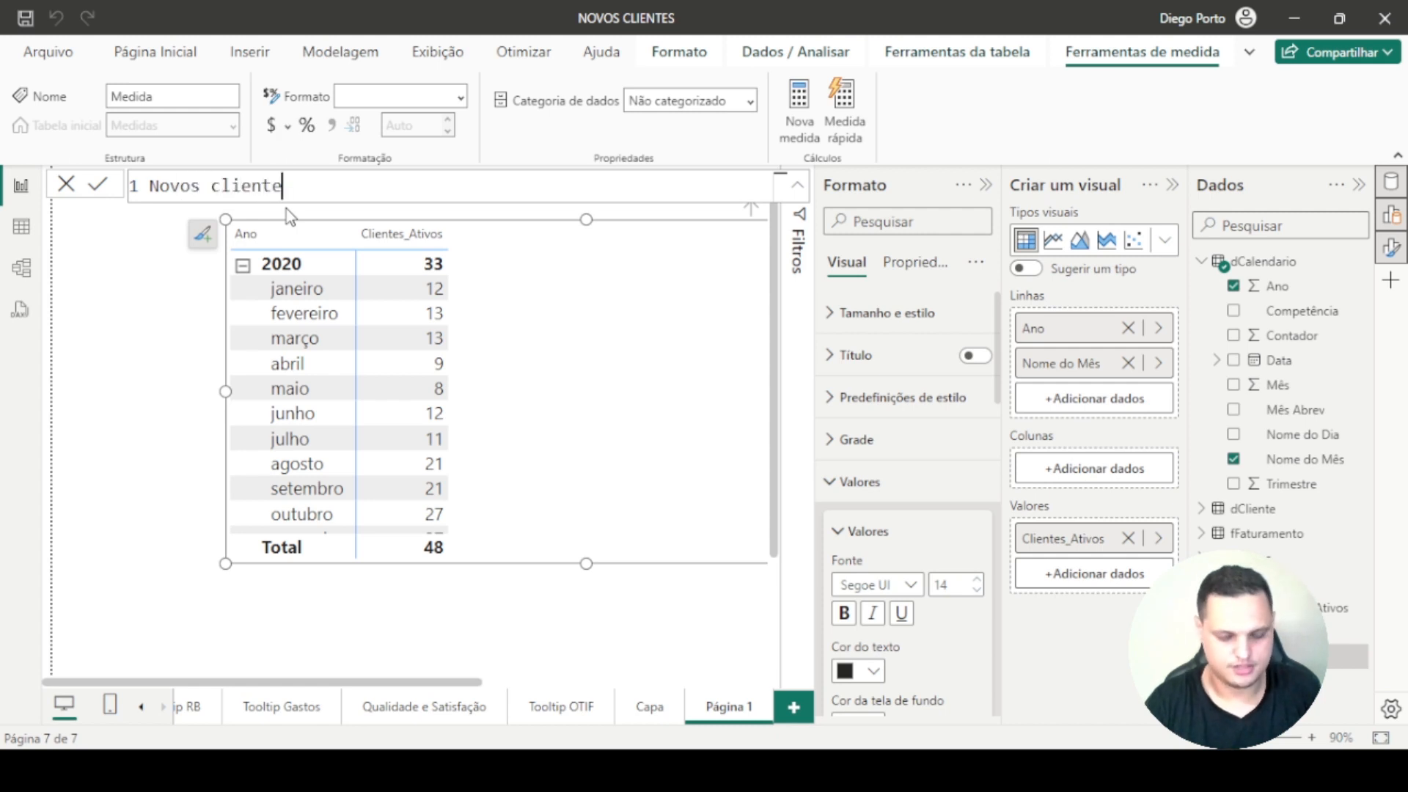
text(s=)
key(shift+Return)
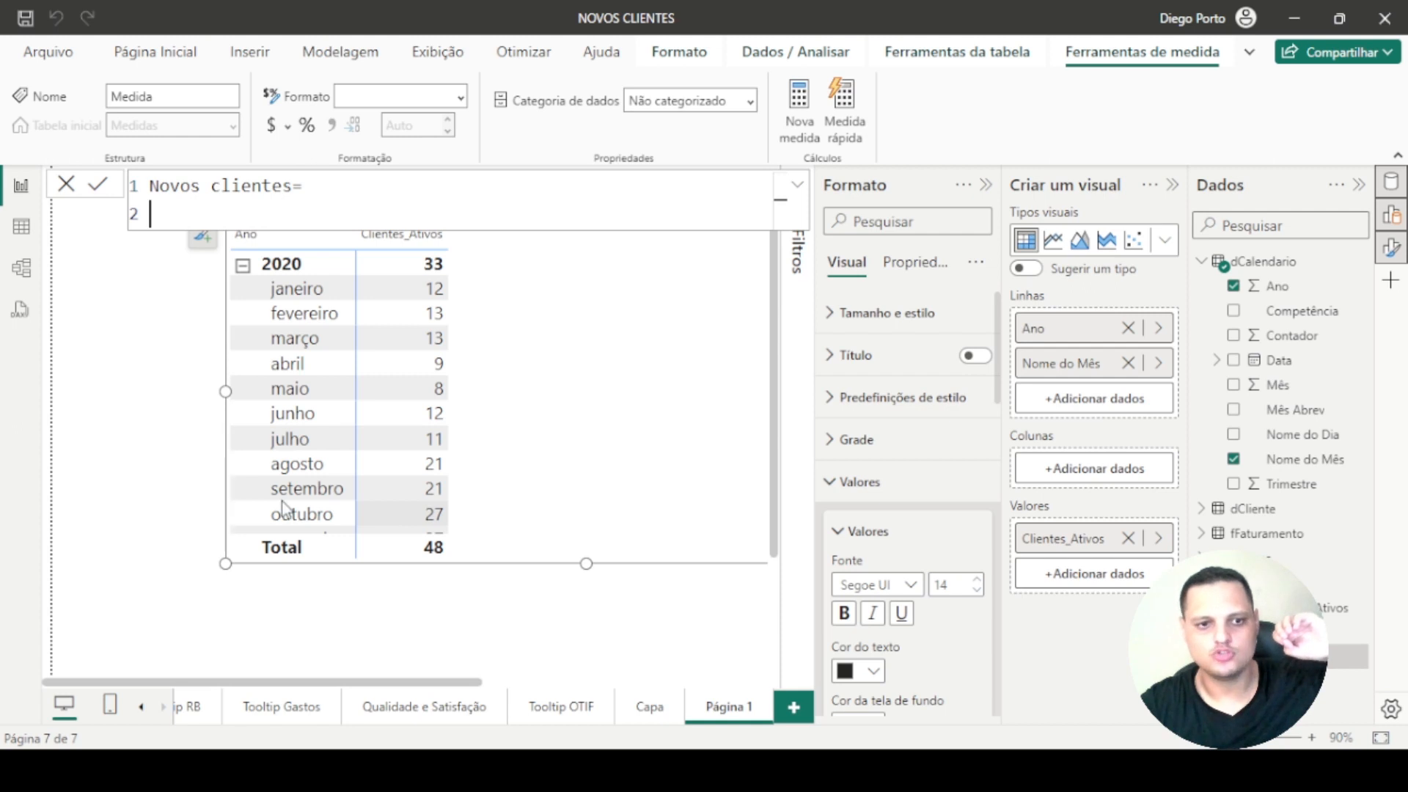
scroll(323, 499, up, 1)
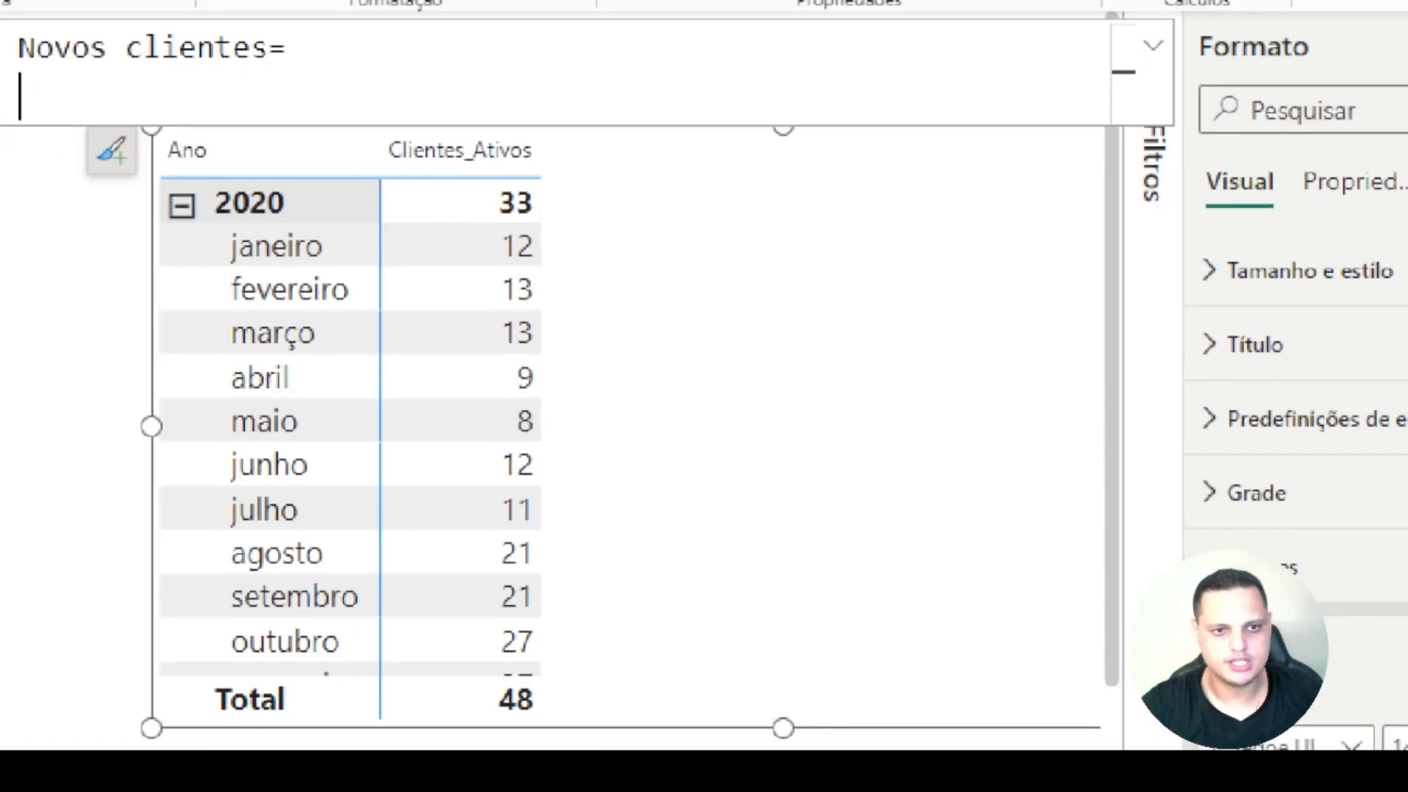
mouse_move(201, 240)
mouse_down()
mouse_move(238, 513)
mouse_move(276, 638)
mouse_move(570, 629)
mouse_up()
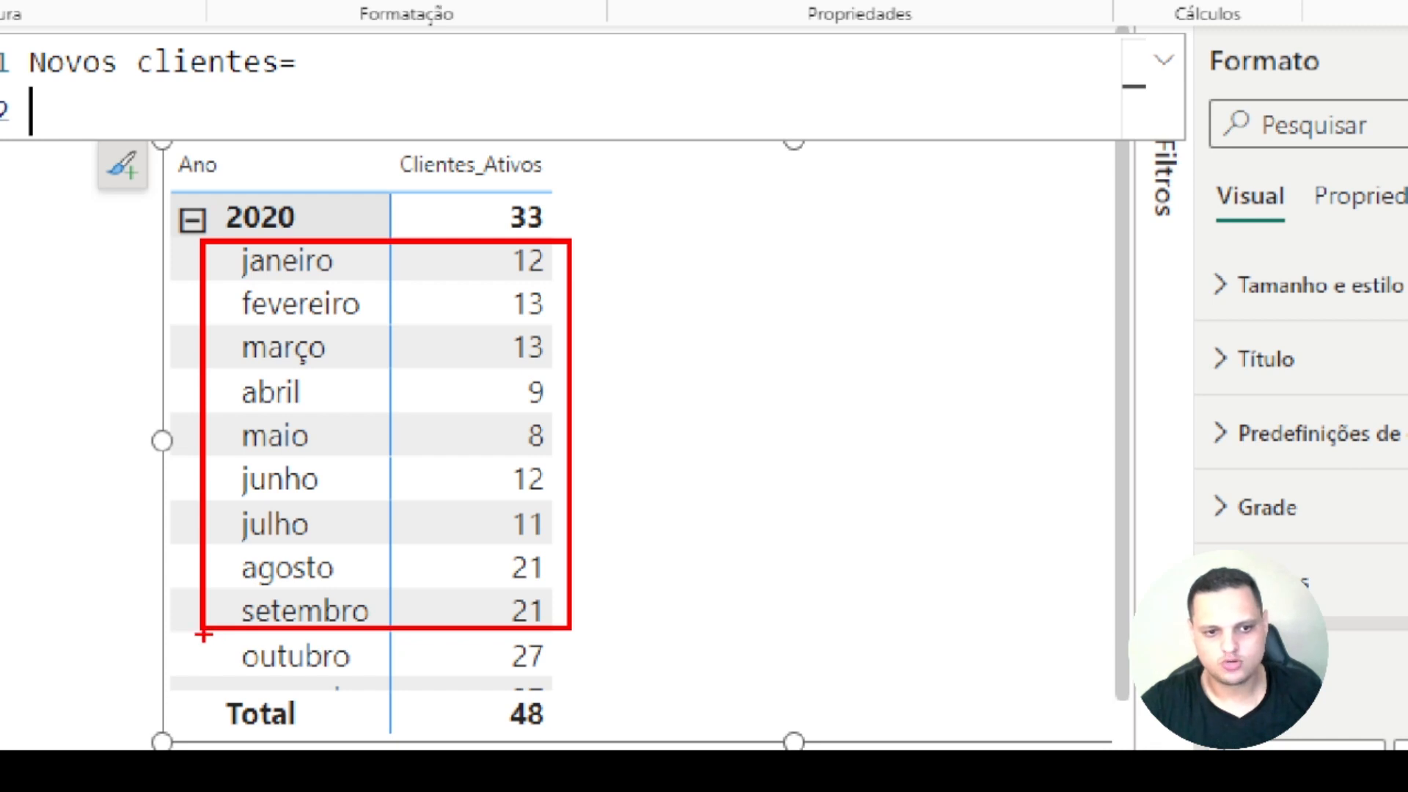
mouse_move(203, 639)
mouse_down()
mouse_move(202, 673)
mouse_move(345, 698)
mouse_move(562, 676)
mouse_up()
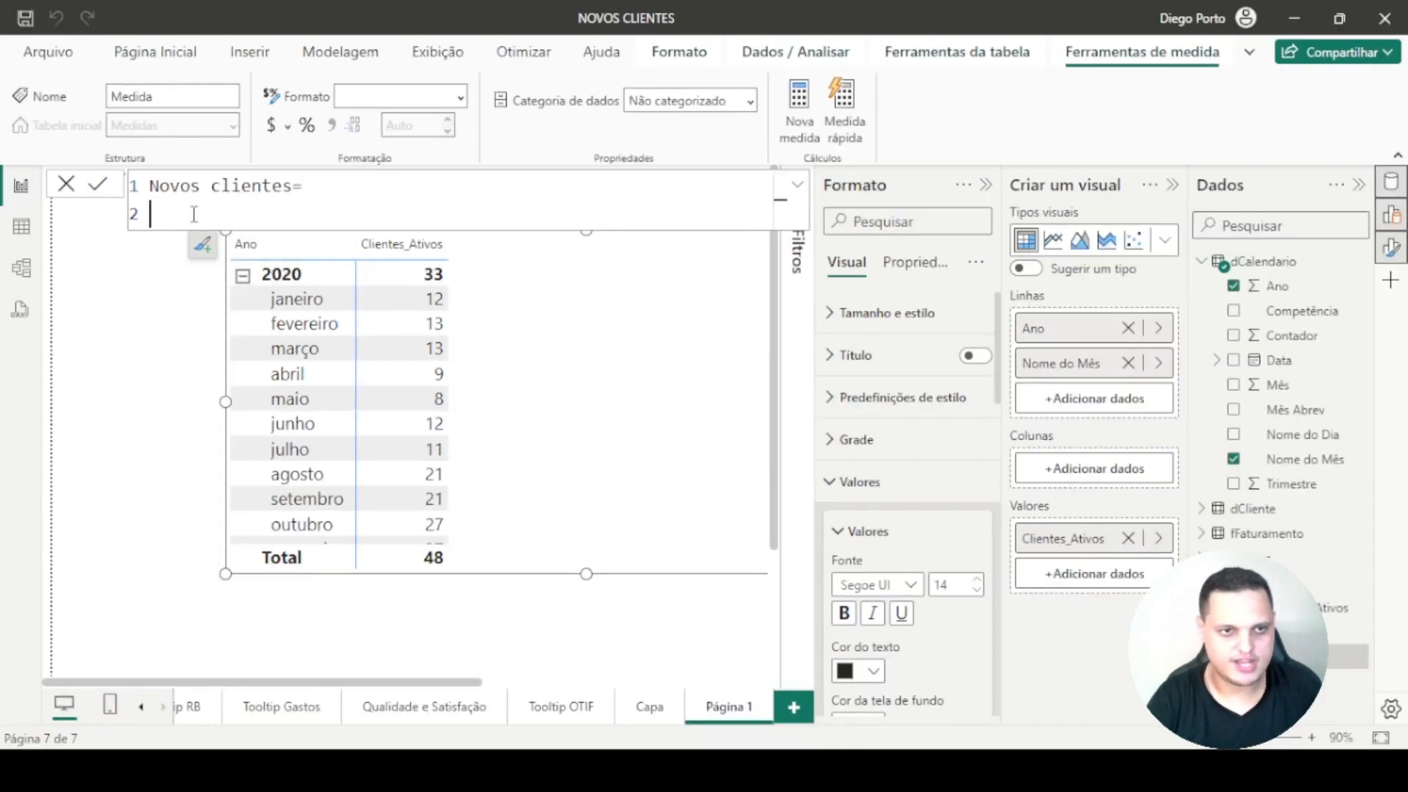
text(va)
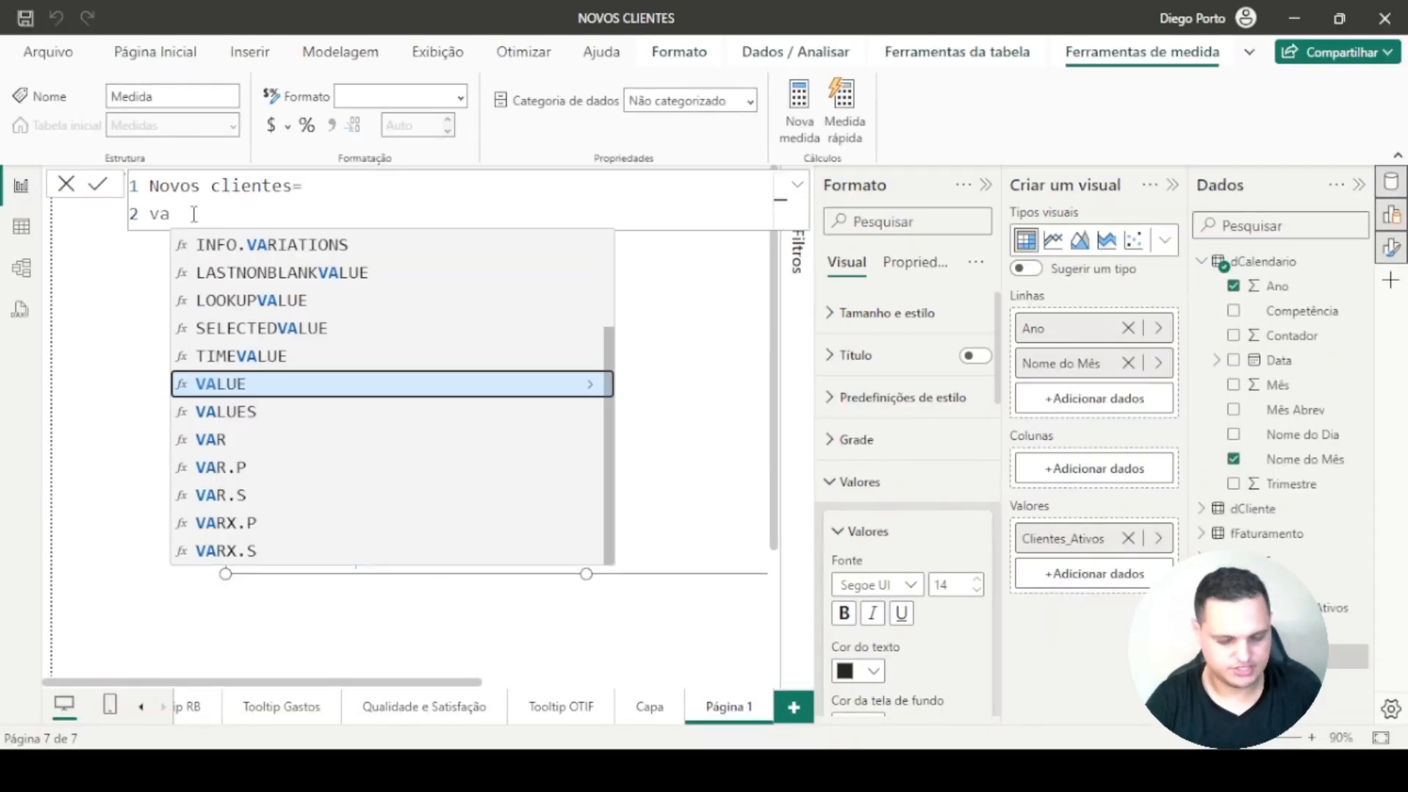
text(r)
key(BackSpace)
key(BackSpace)
key(BackSpace)
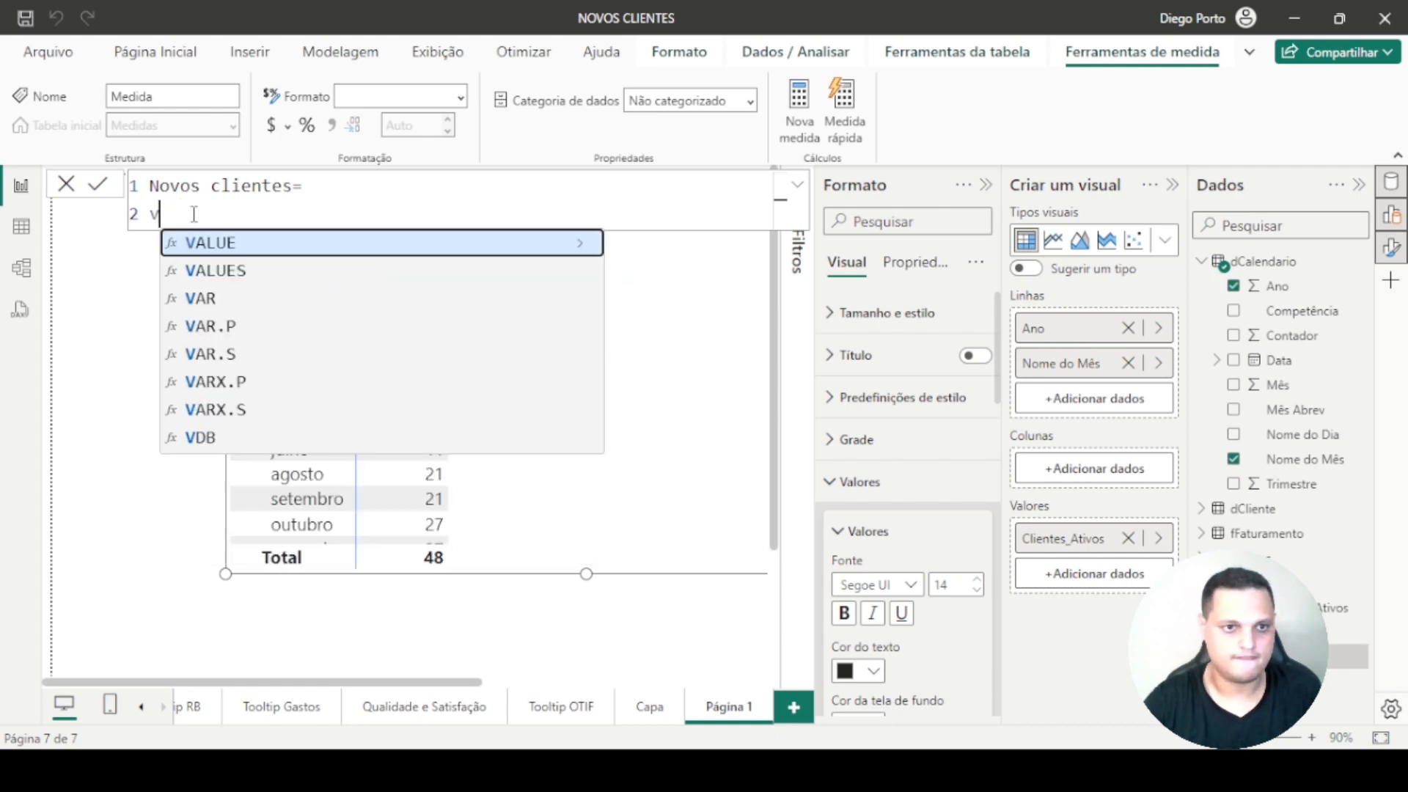
text(var)
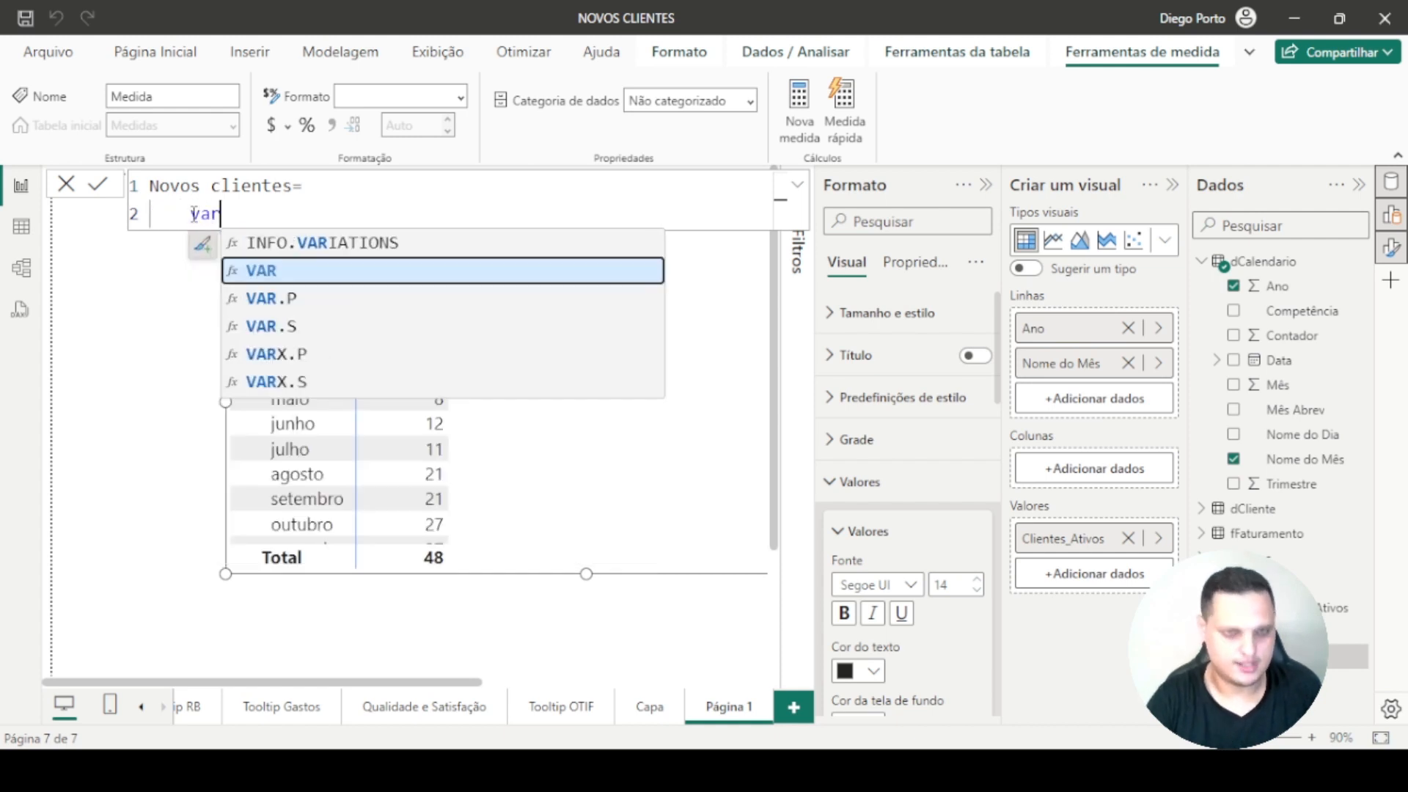
key(BackSpace)
key(BackSpace)
key(BackSpace)
key(BackSpace)
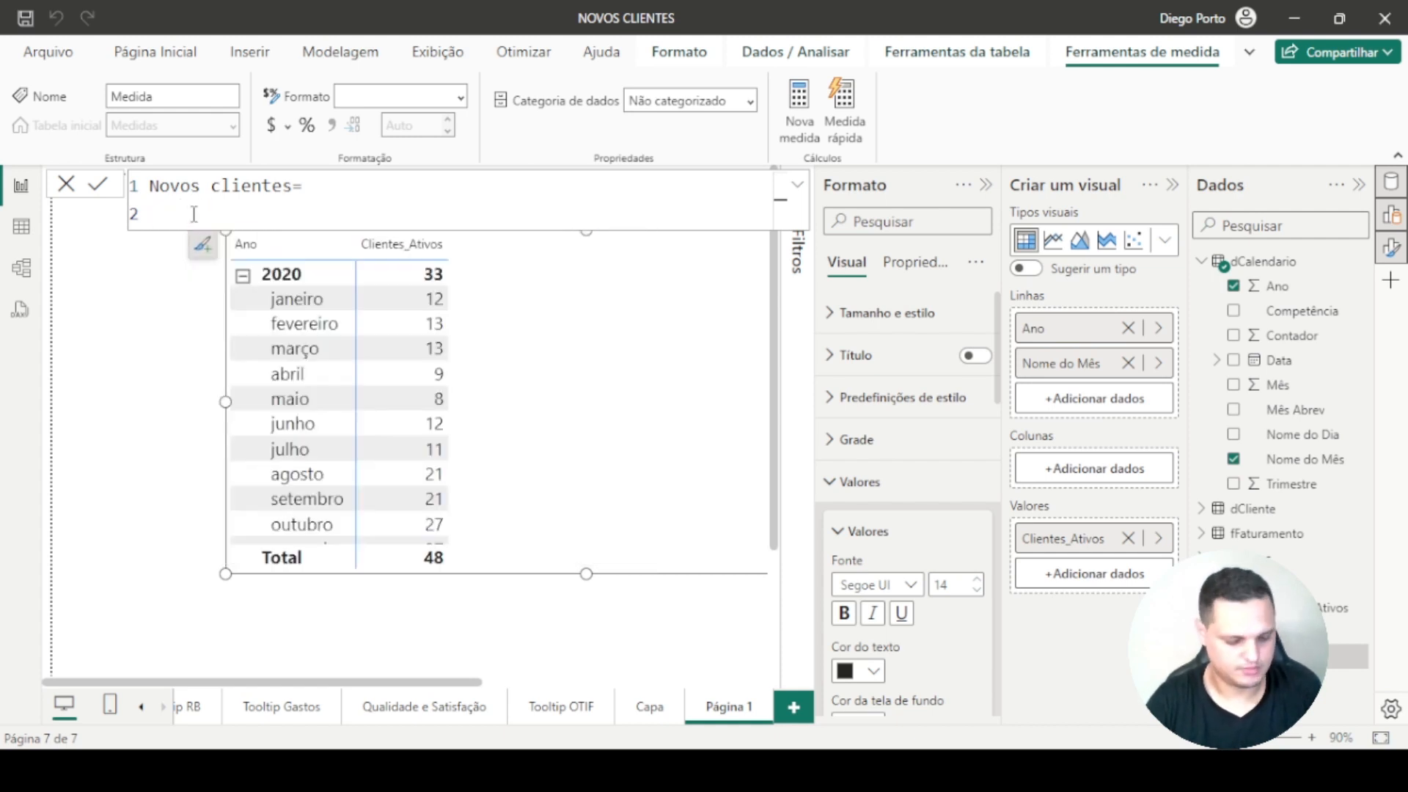
- Declare a variable named Clientes_ativos on the second line of the Novos clientes formula
text(VAR)
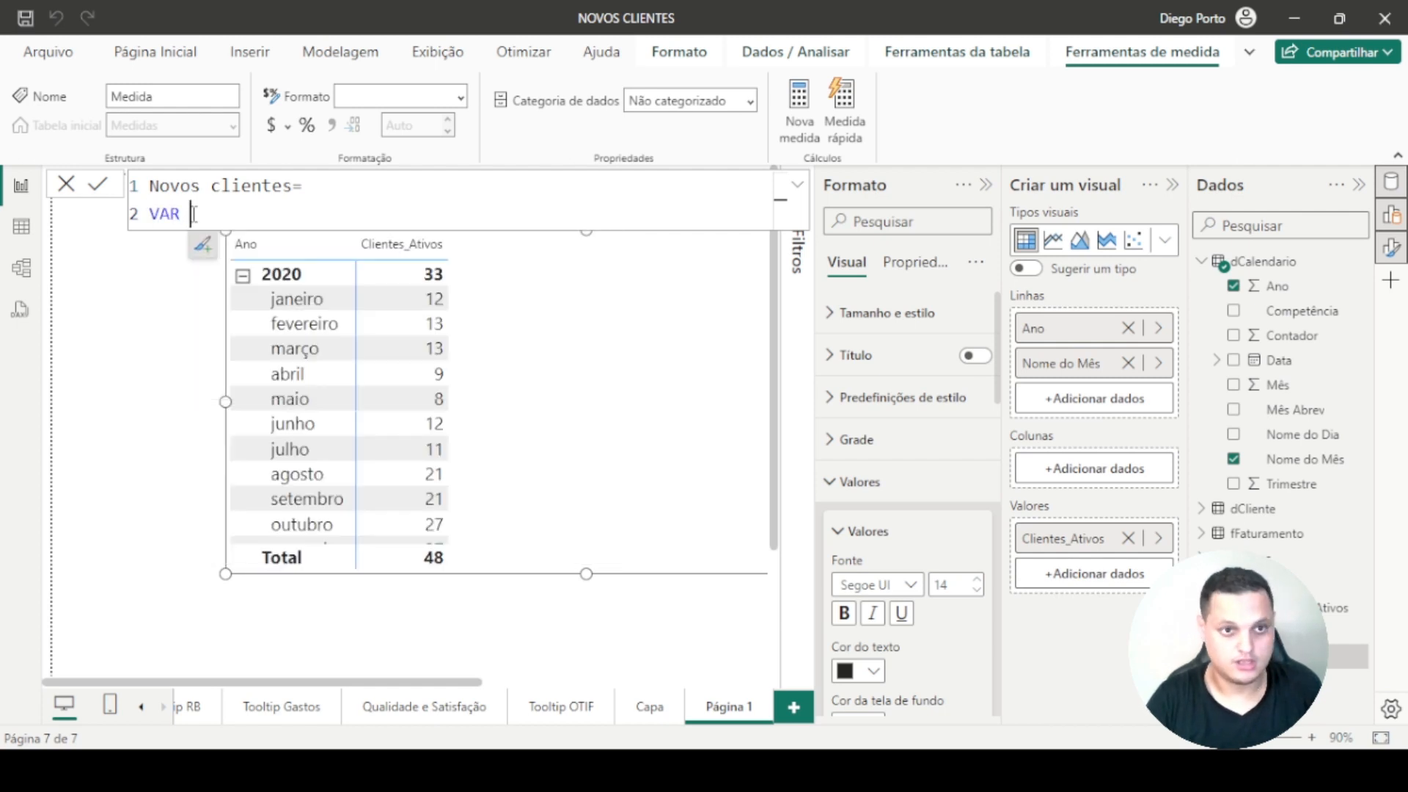
text( c)
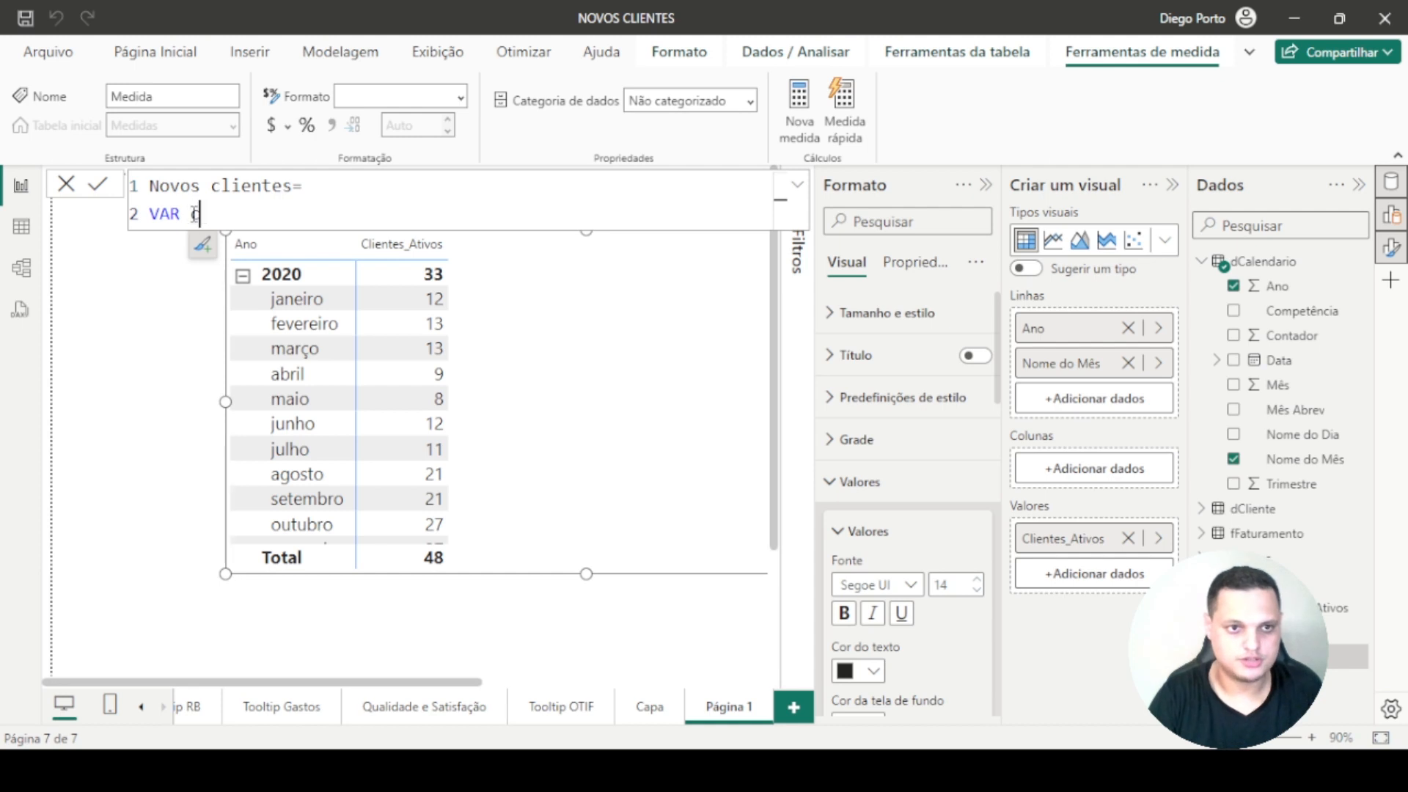
key(BackSpace)
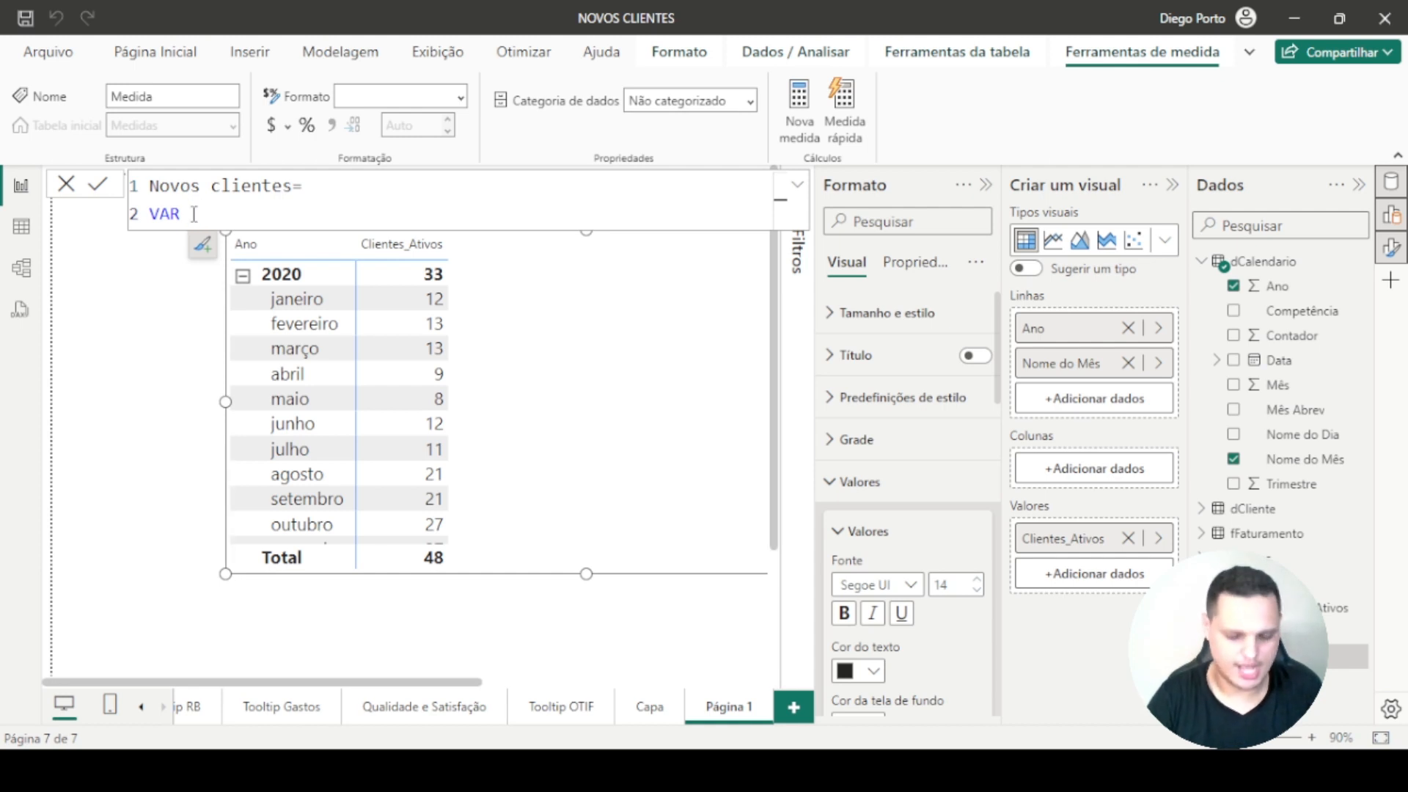
text(Cliente)
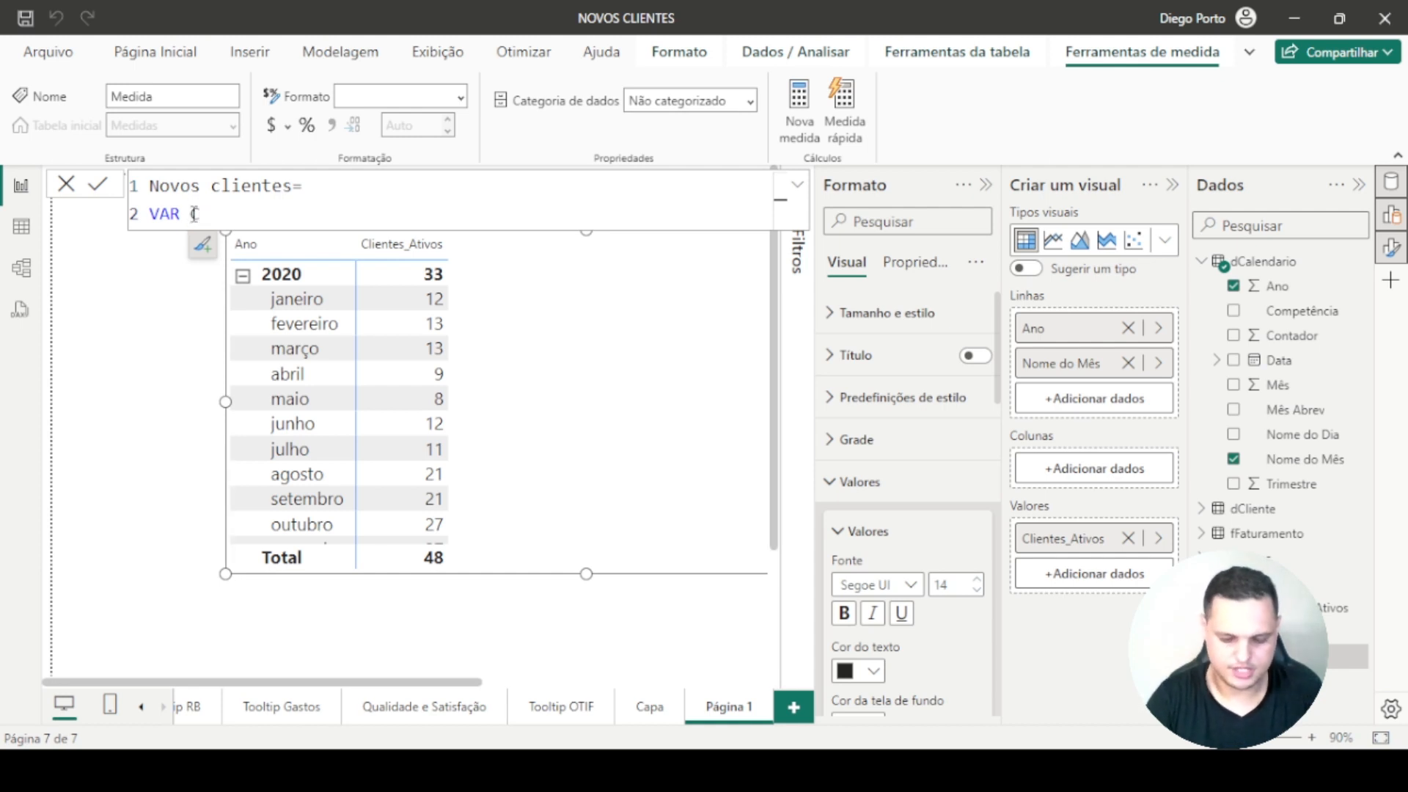
text(s)
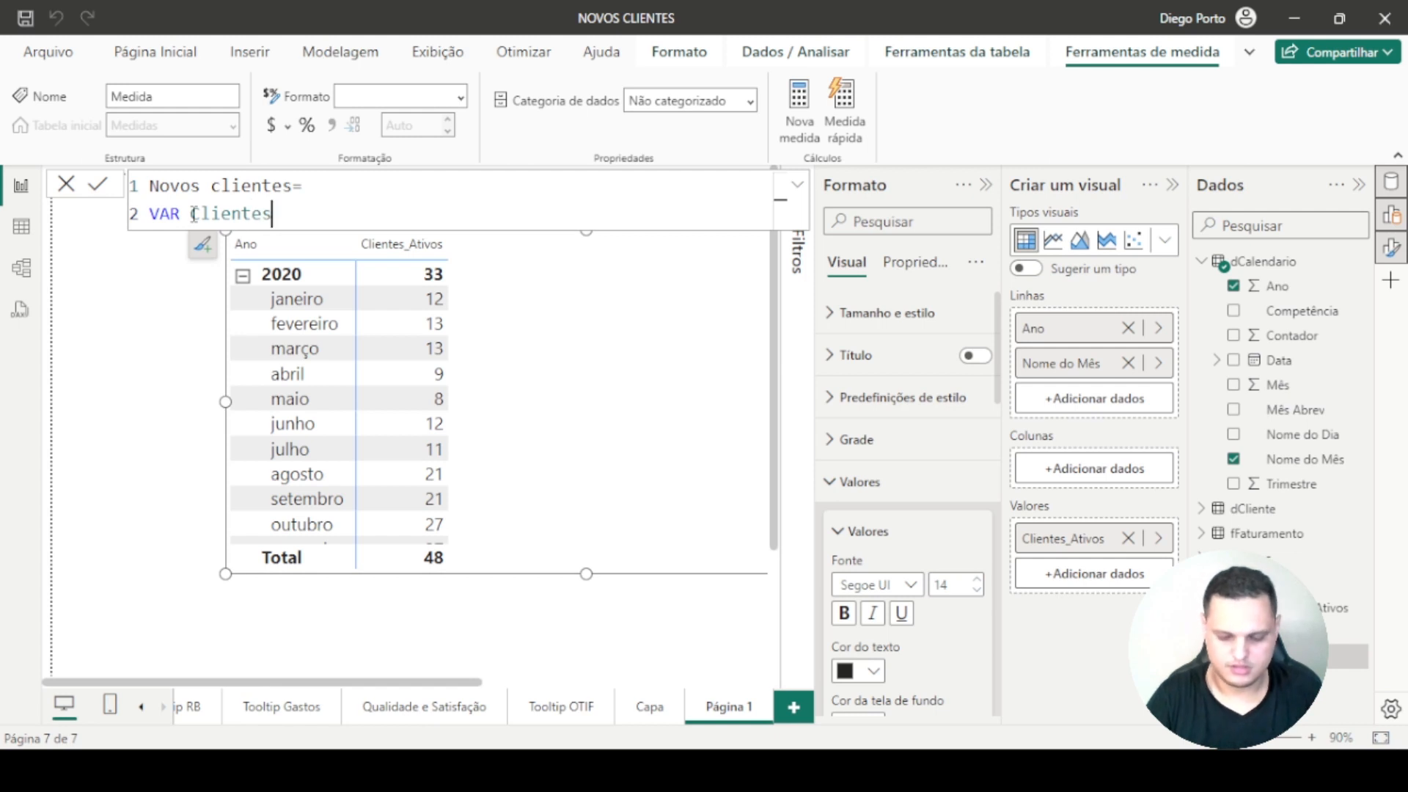
text(_ativos=)
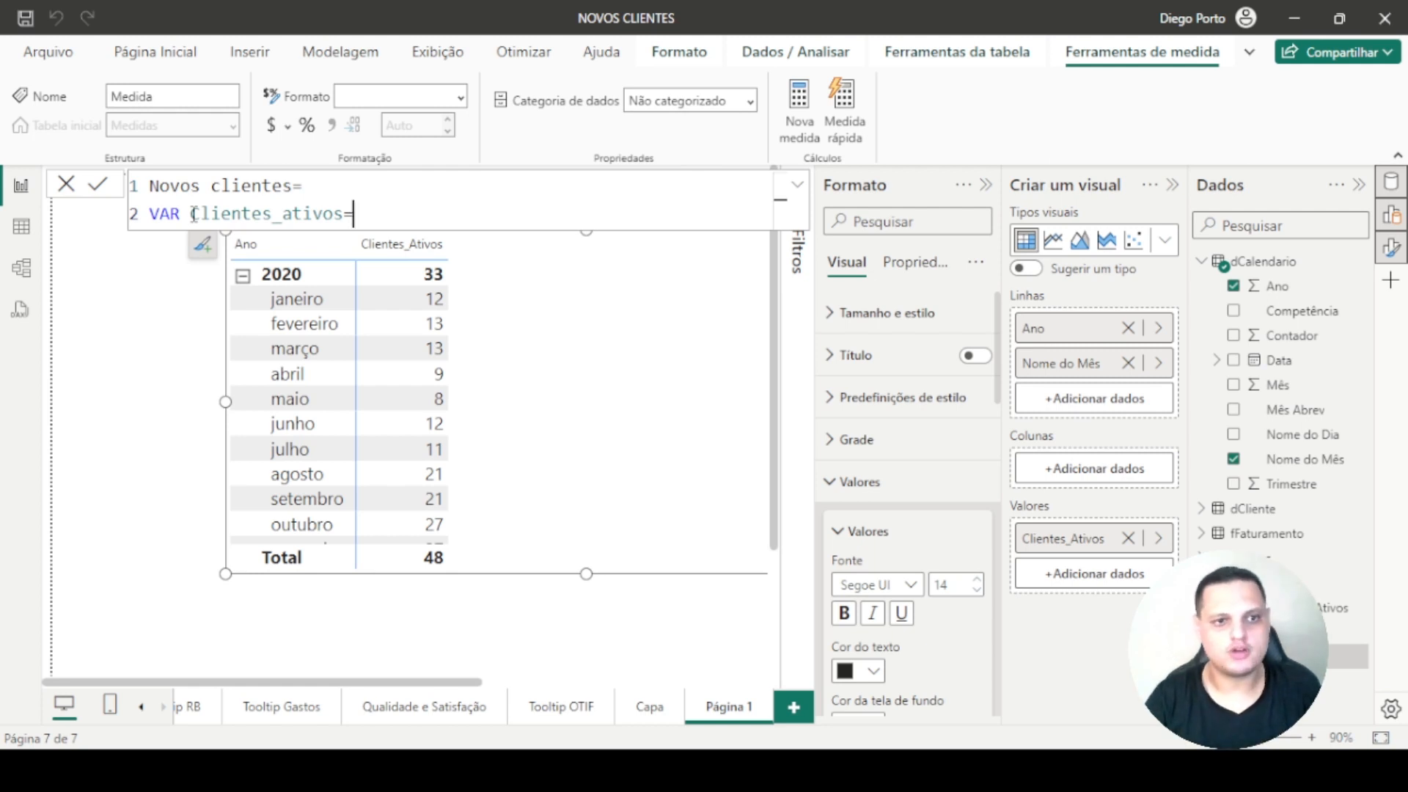
- Define Clientes_ativos as VALUES(fFaturamento[ID Cliente])
text(va)
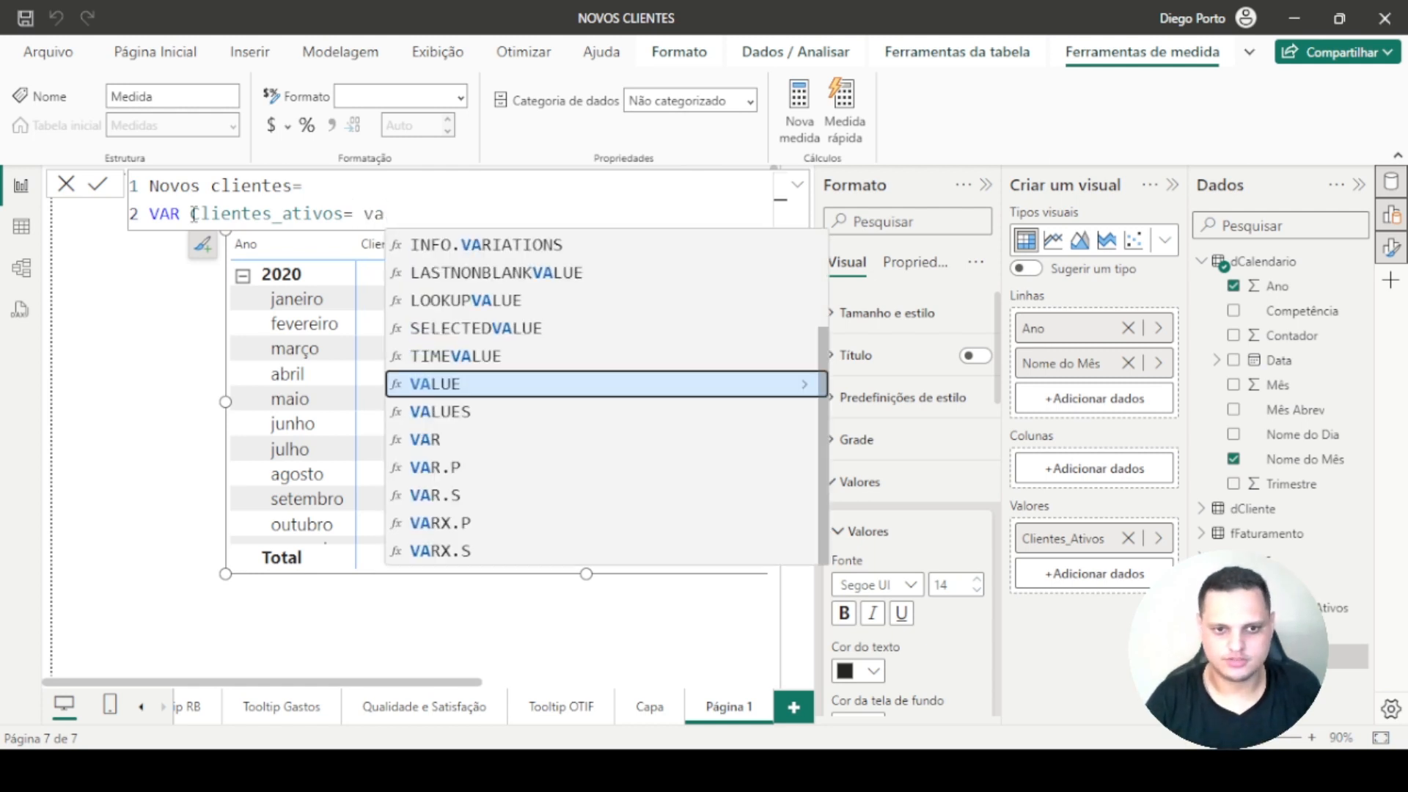
key(Down)
key(Tab)
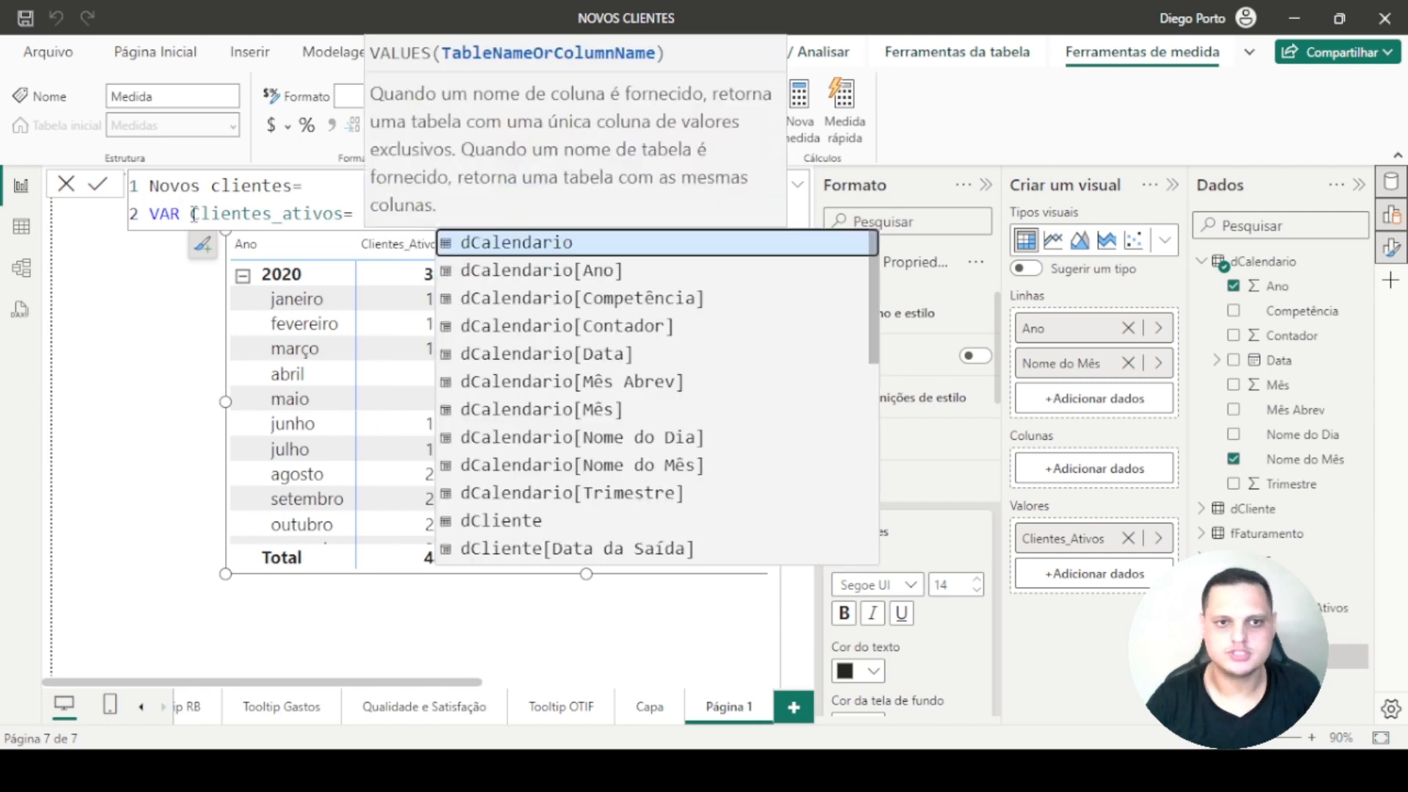
text(id)
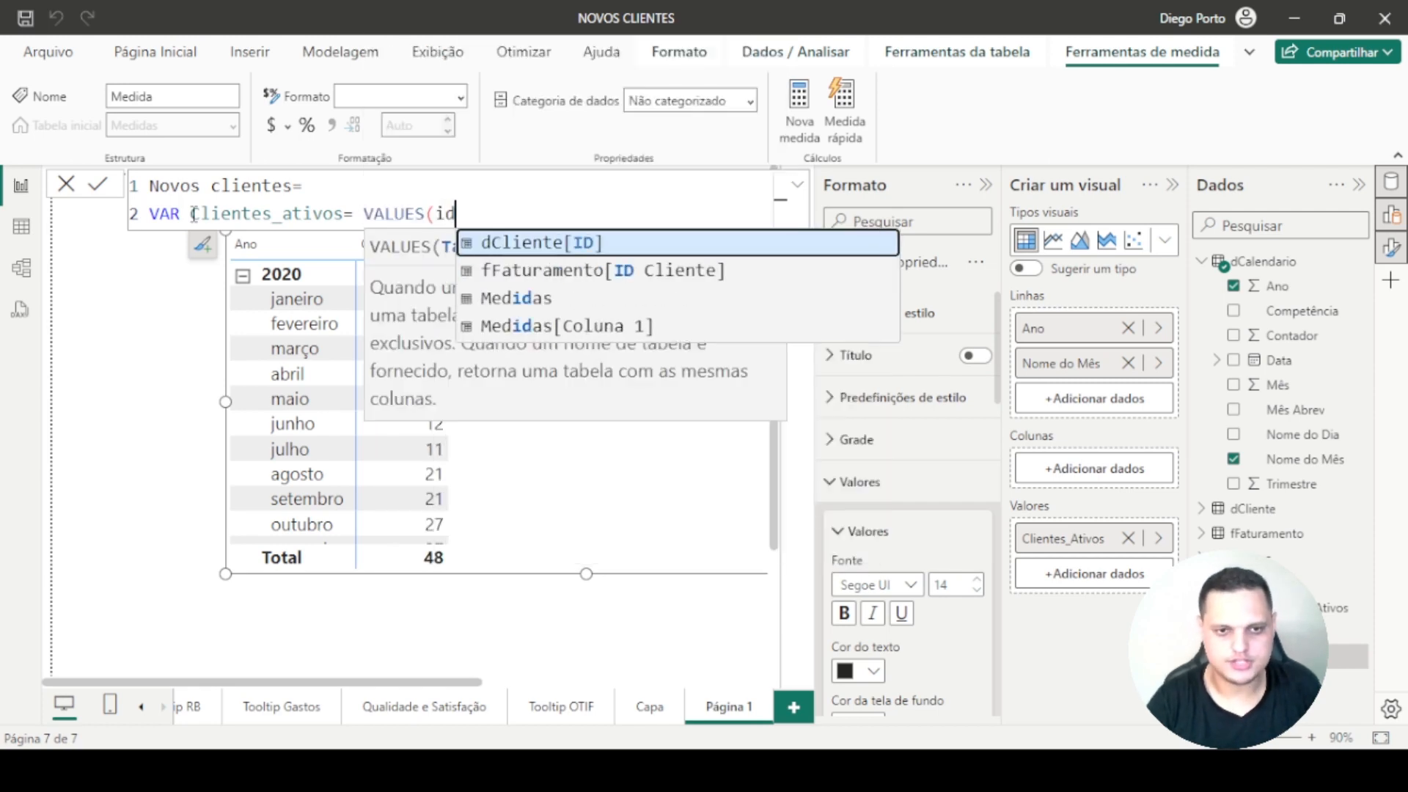
click(511, 272)
text())
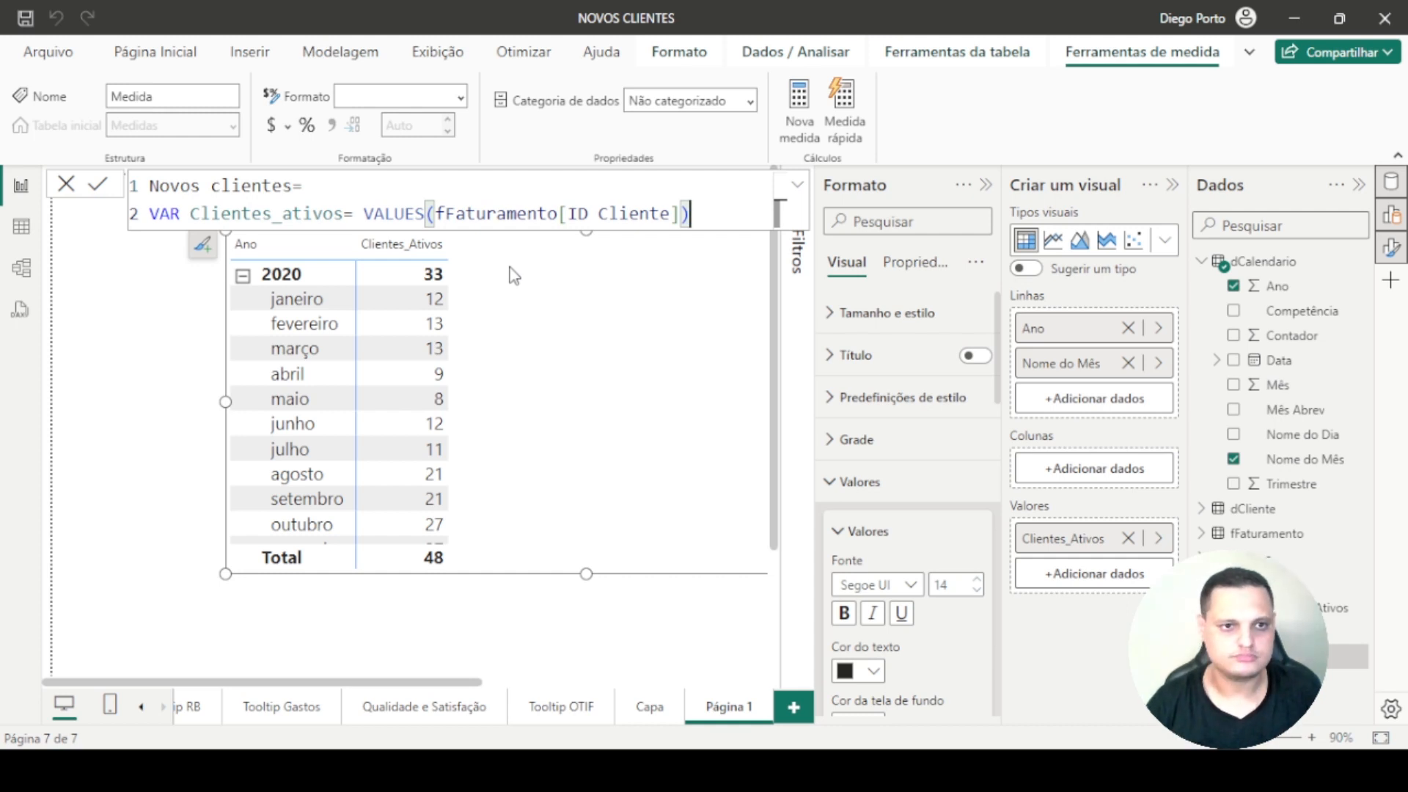
- Add a second variable on a new line: VAR Data_Contexto = MIN(dCalendario[Data])
key(shift+Return)
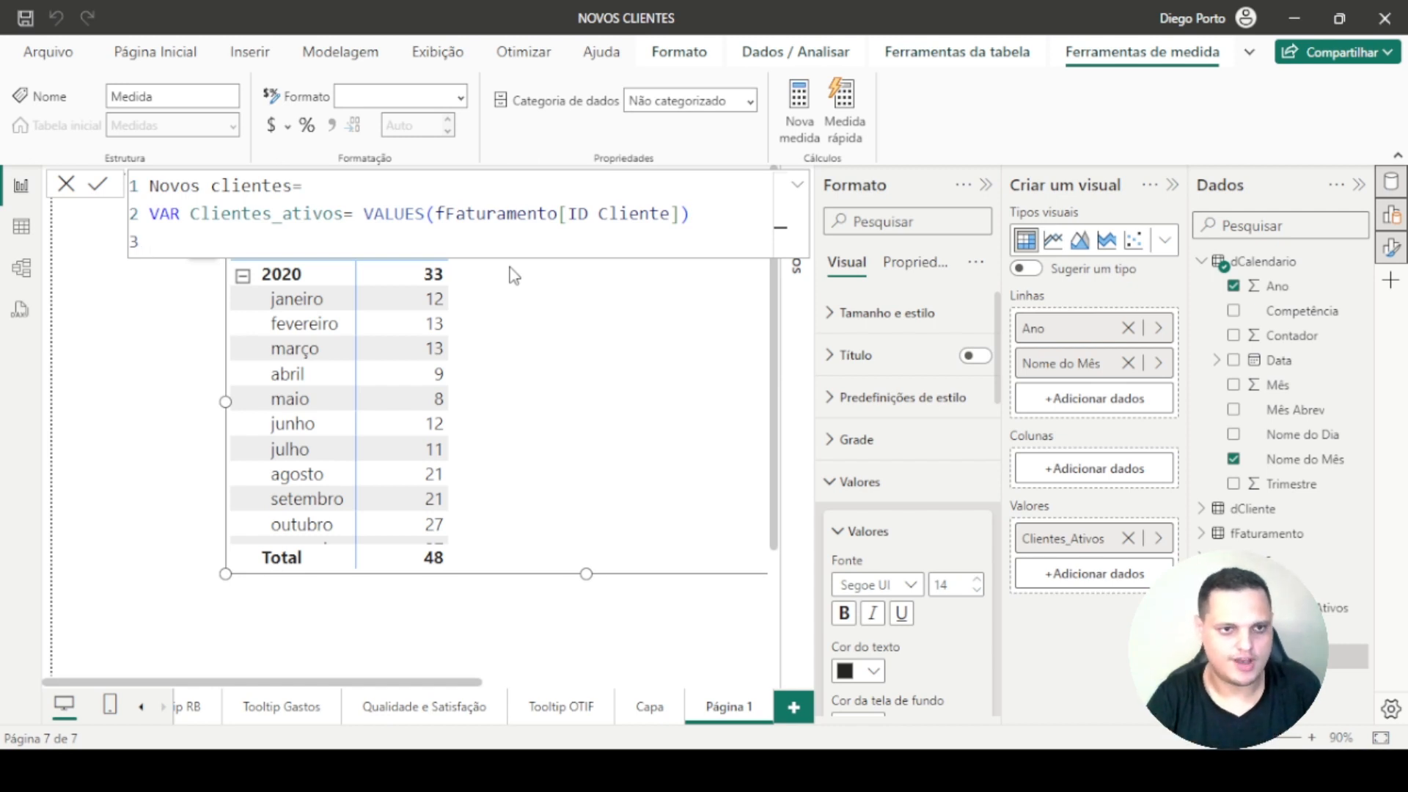
text(va)
key(Tab)
text(f)
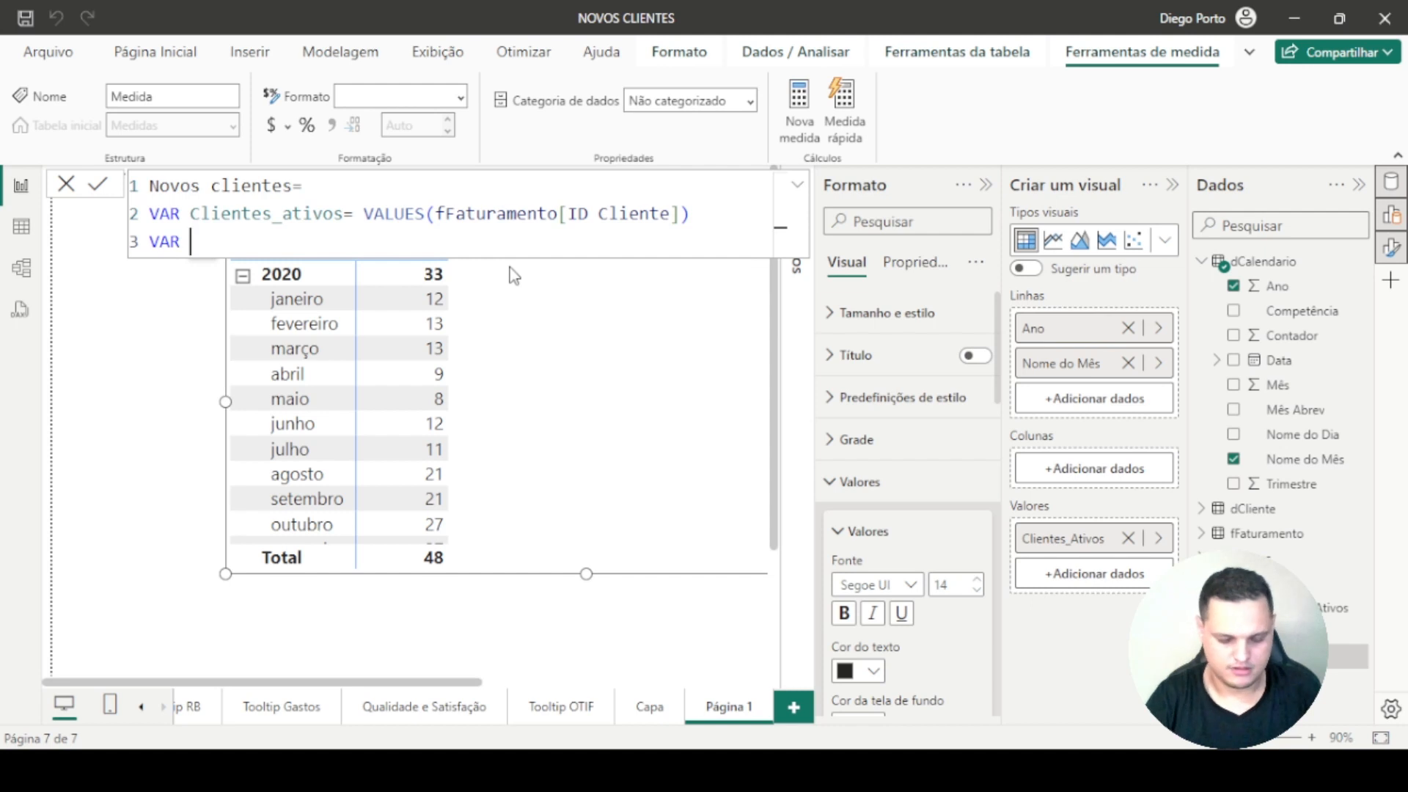
key(BackSpace)
text(Data_Contexto)
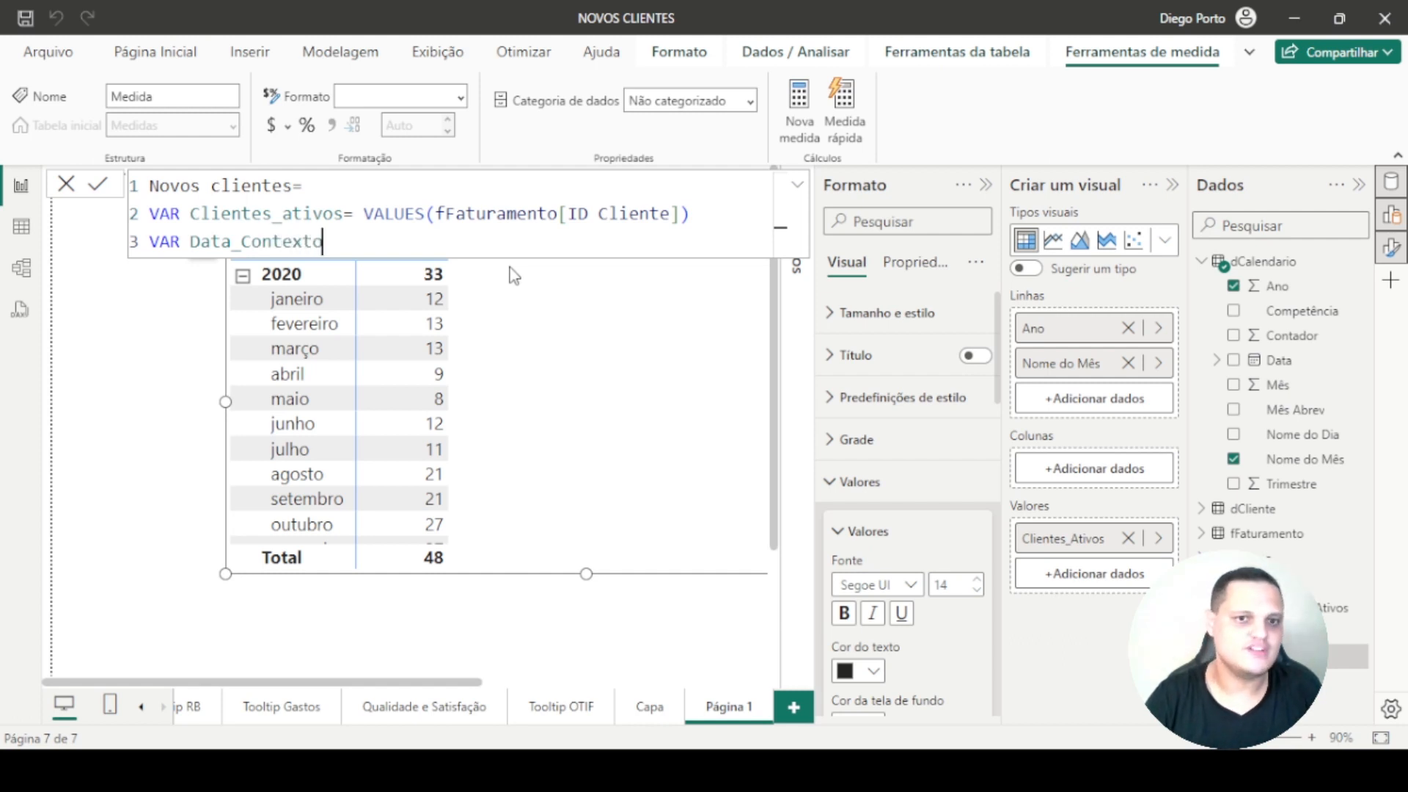
text( =)
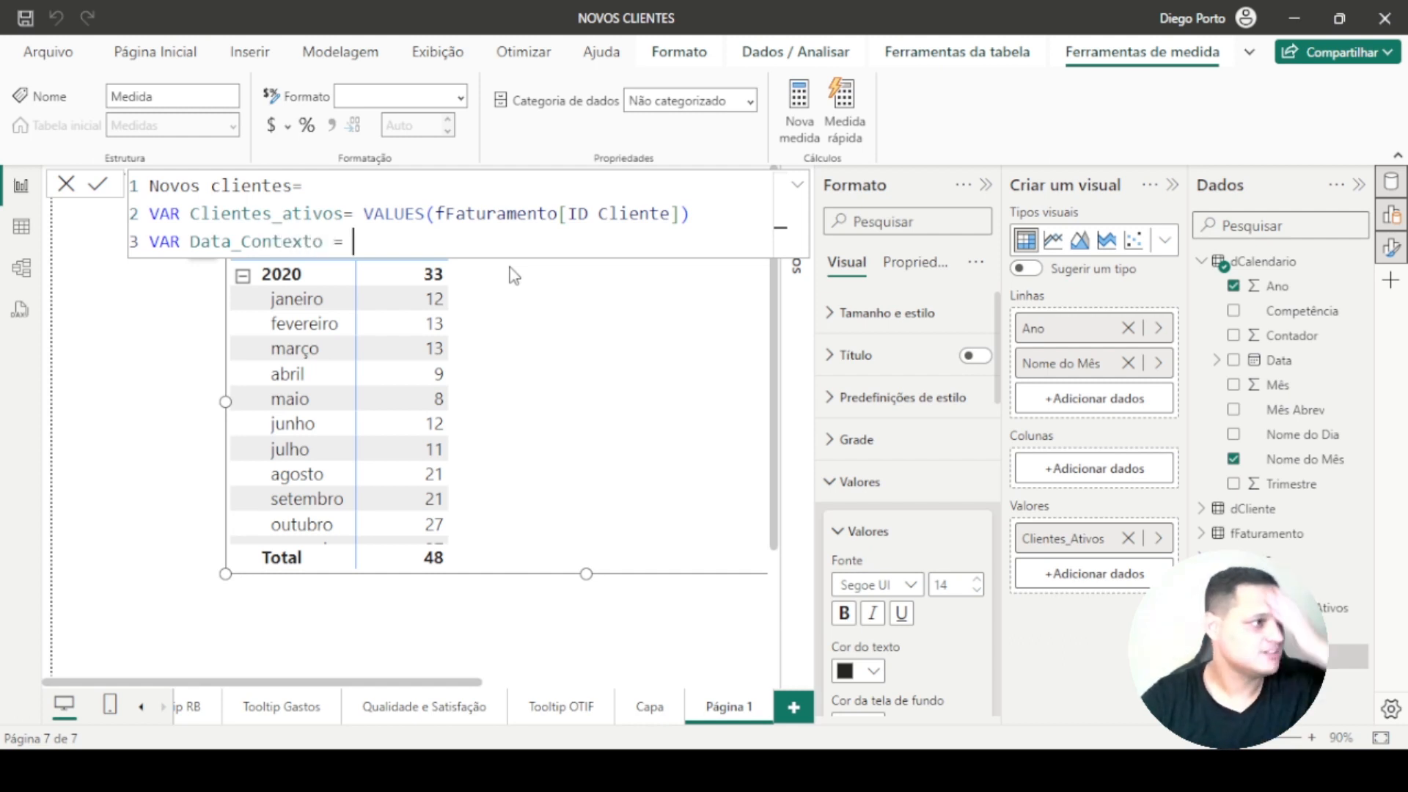
text( min)
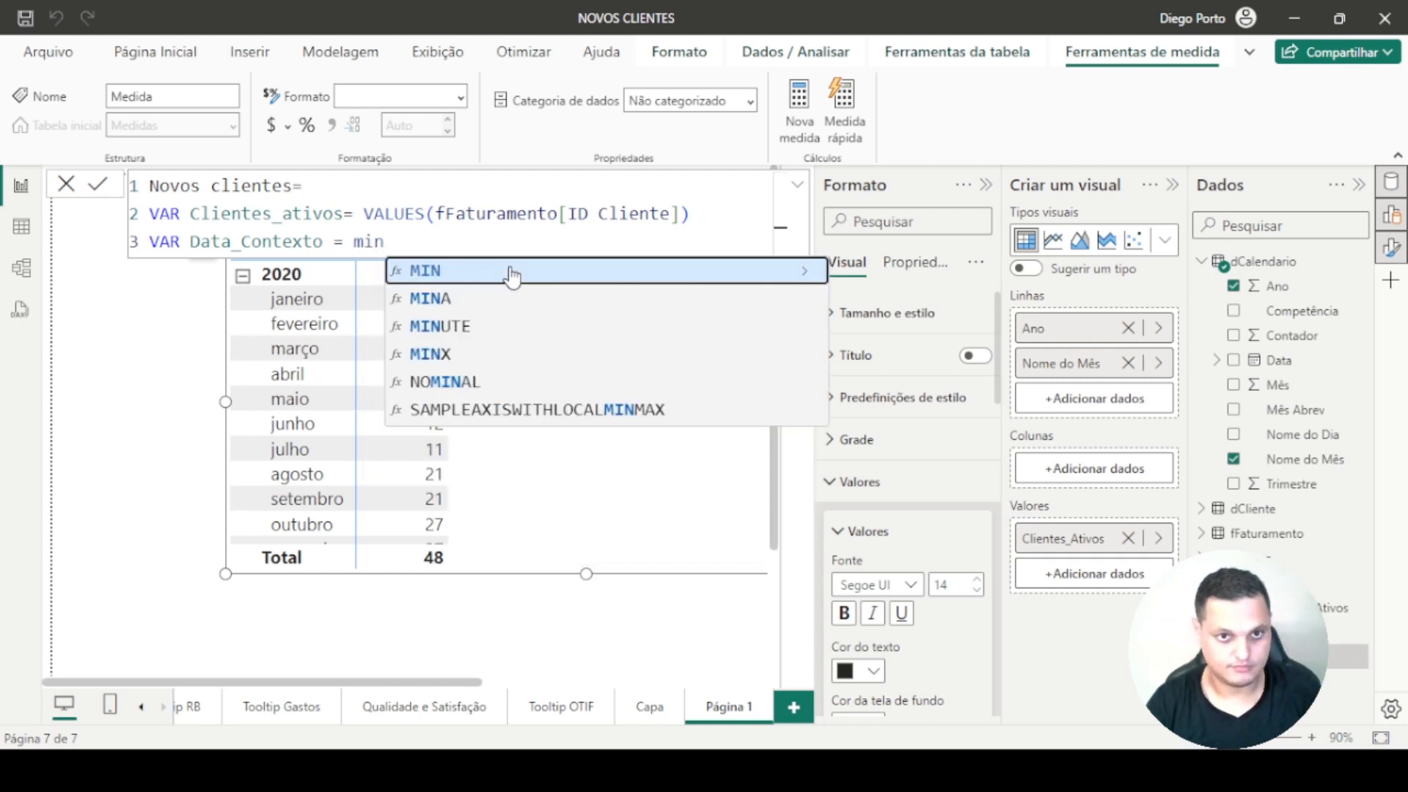
text((dca)
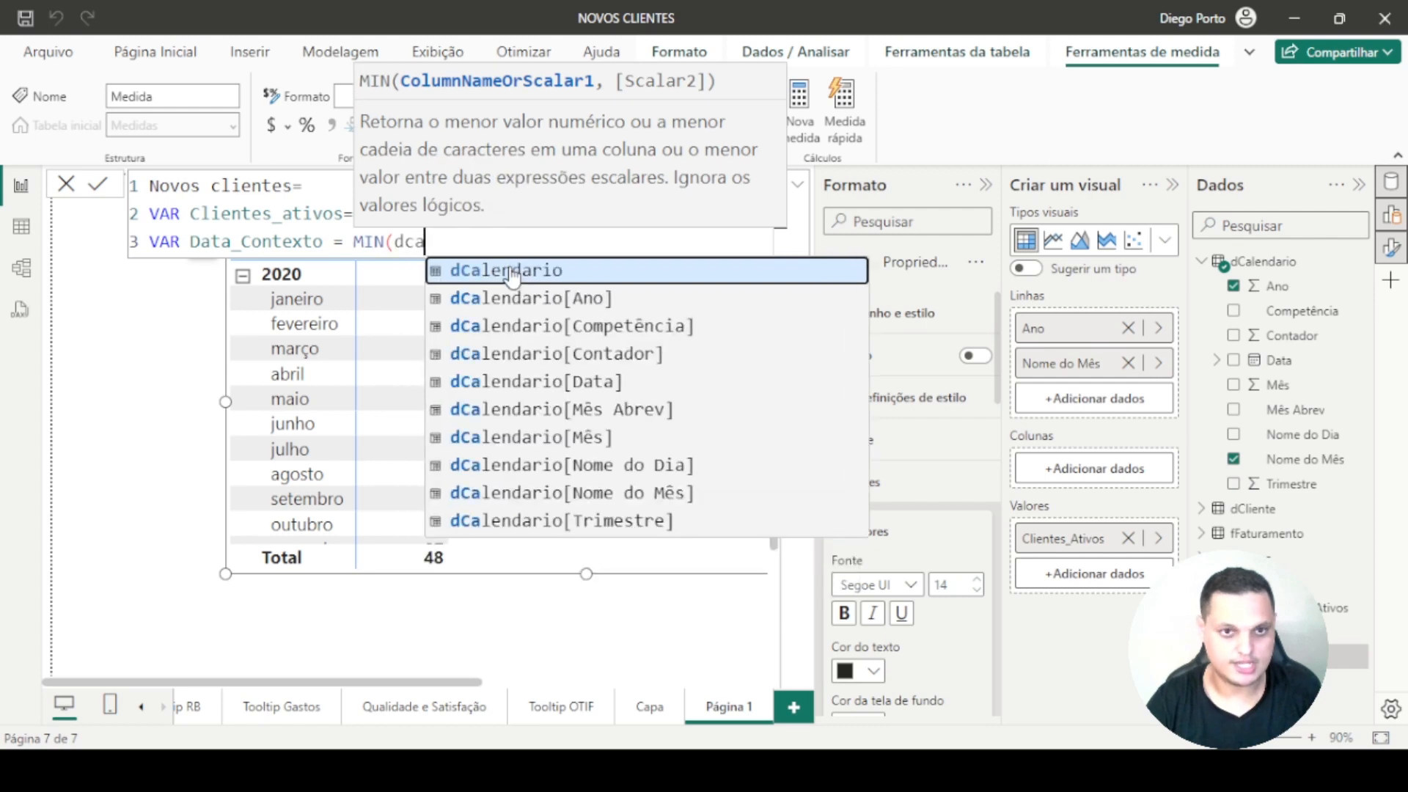
click(543, 381)
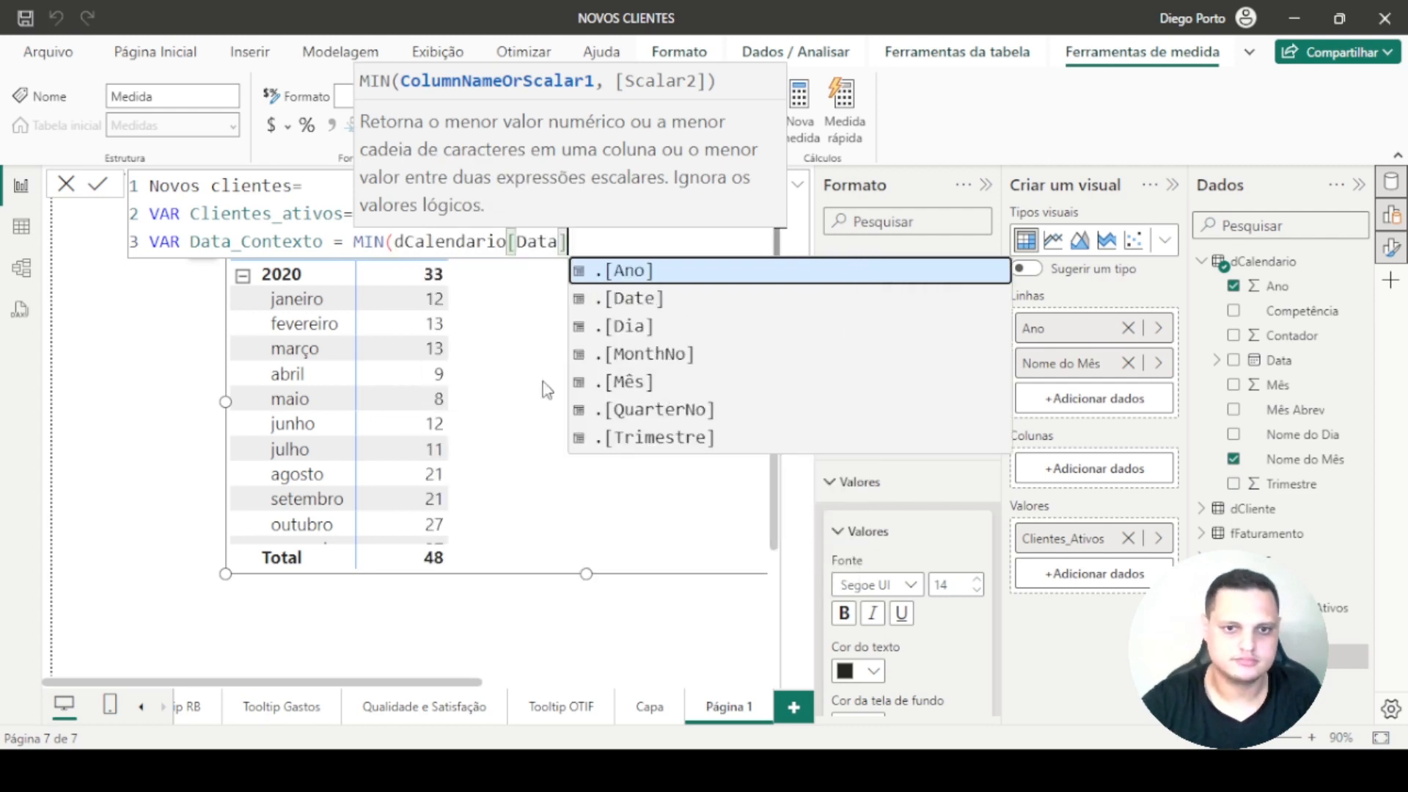
text())
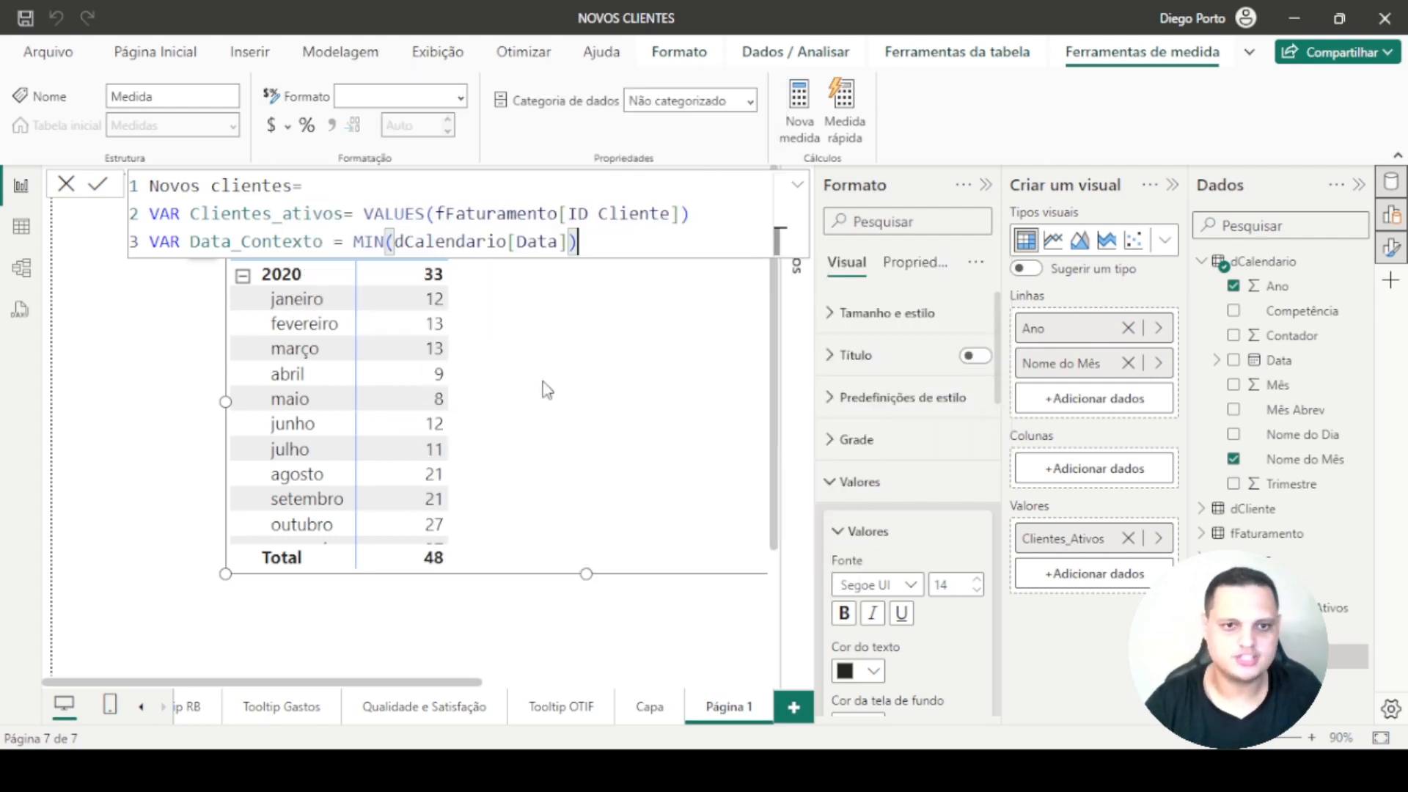
- Finish the measure with RETURN Data_Contexto, commit it and add Novos clientes to the matrix values
key(shift+Return)
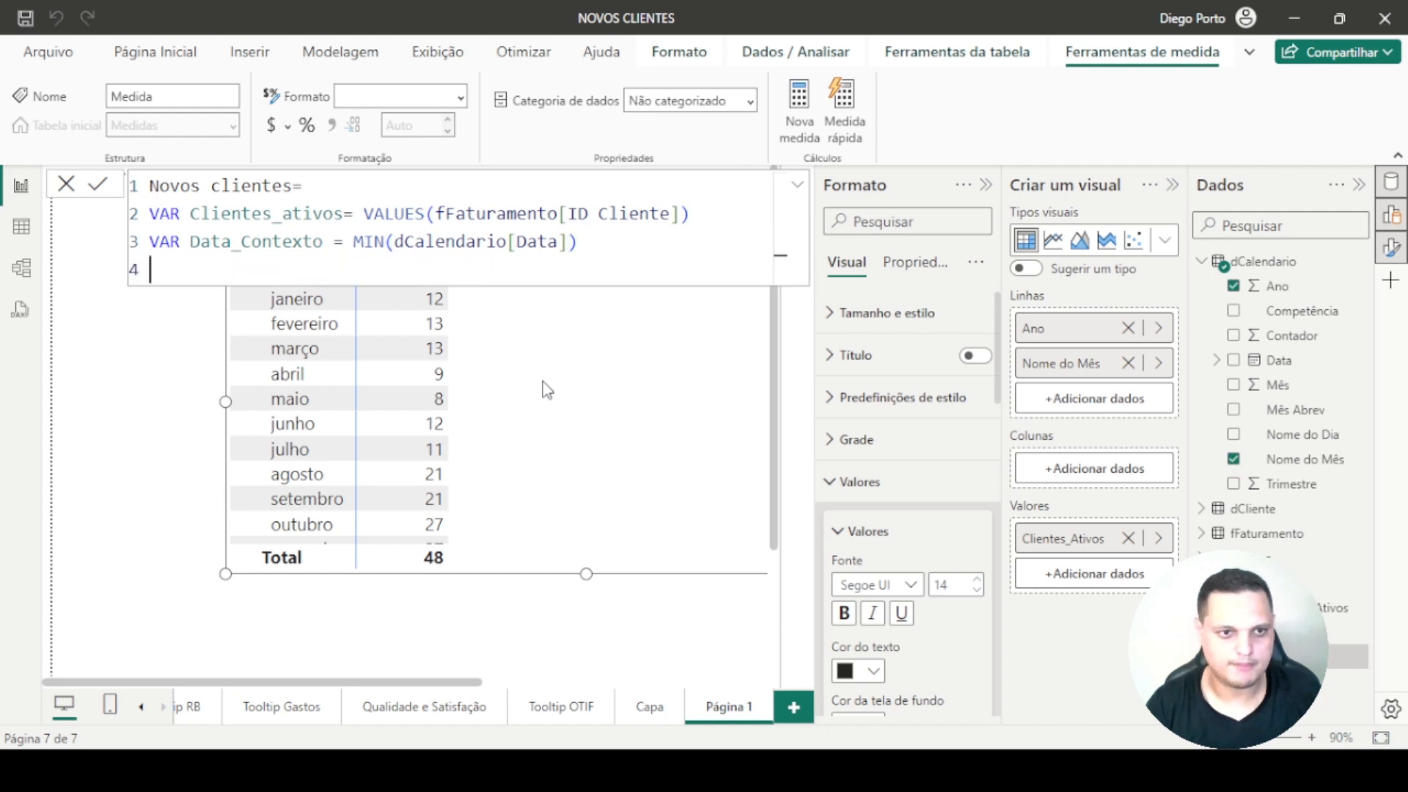
text(retu)
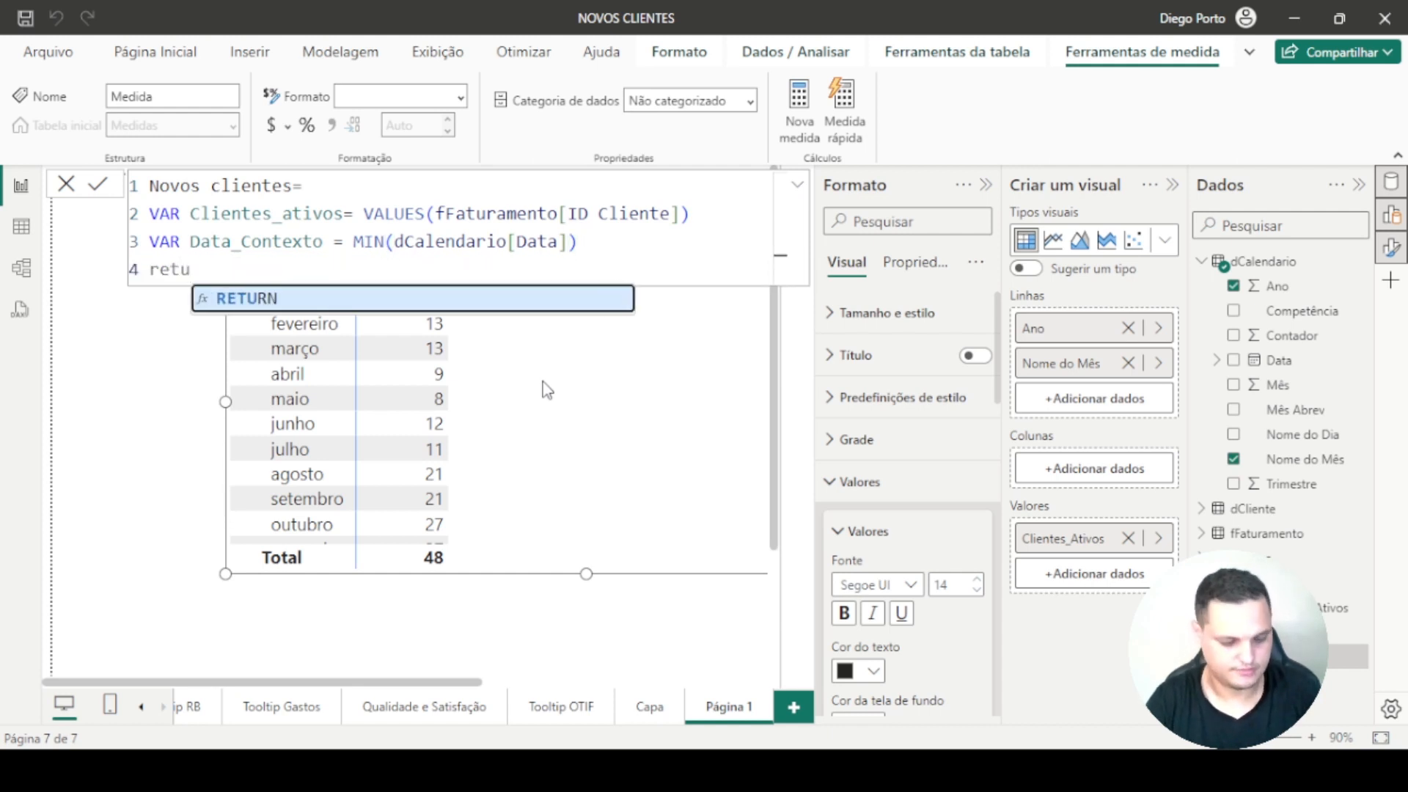
key(Tab)
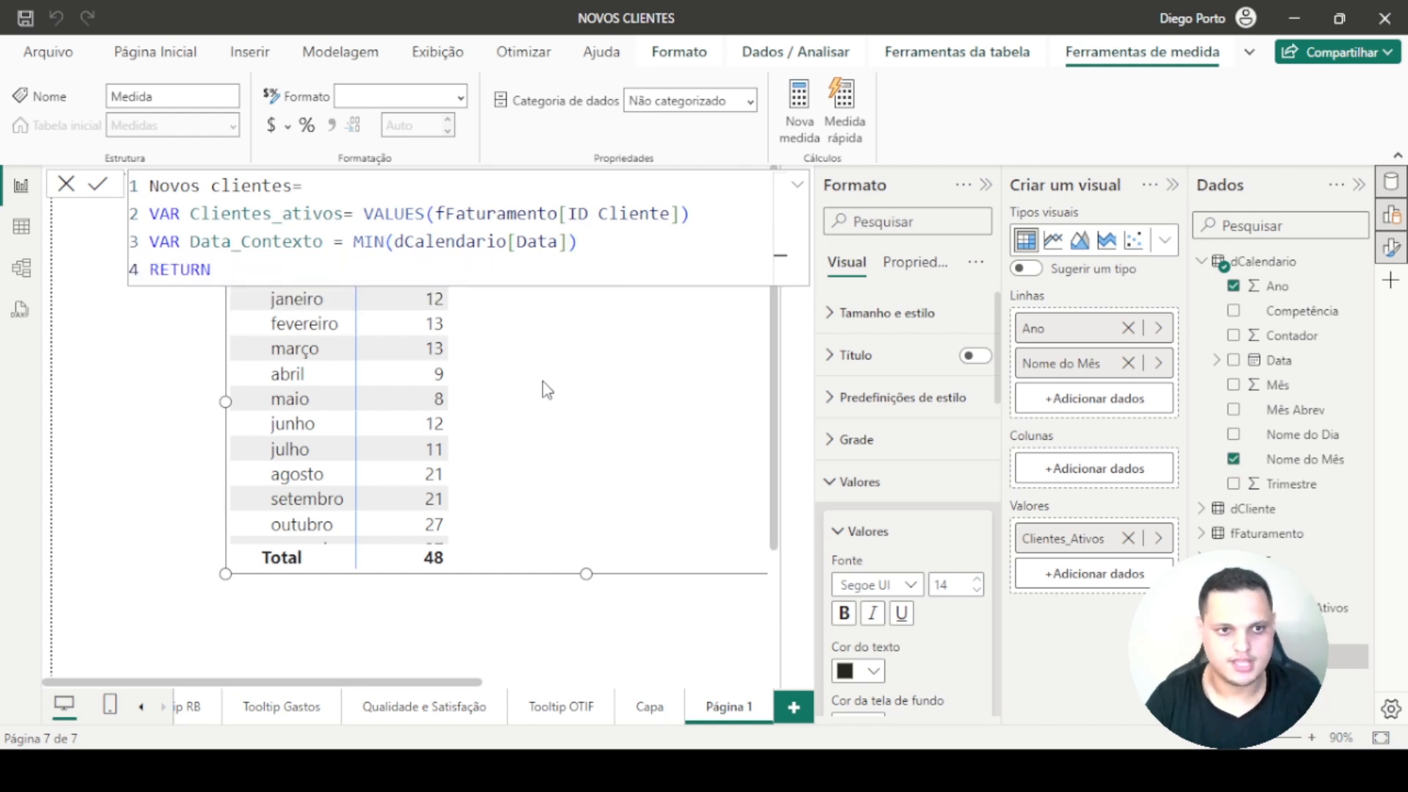
key(shift+Return)
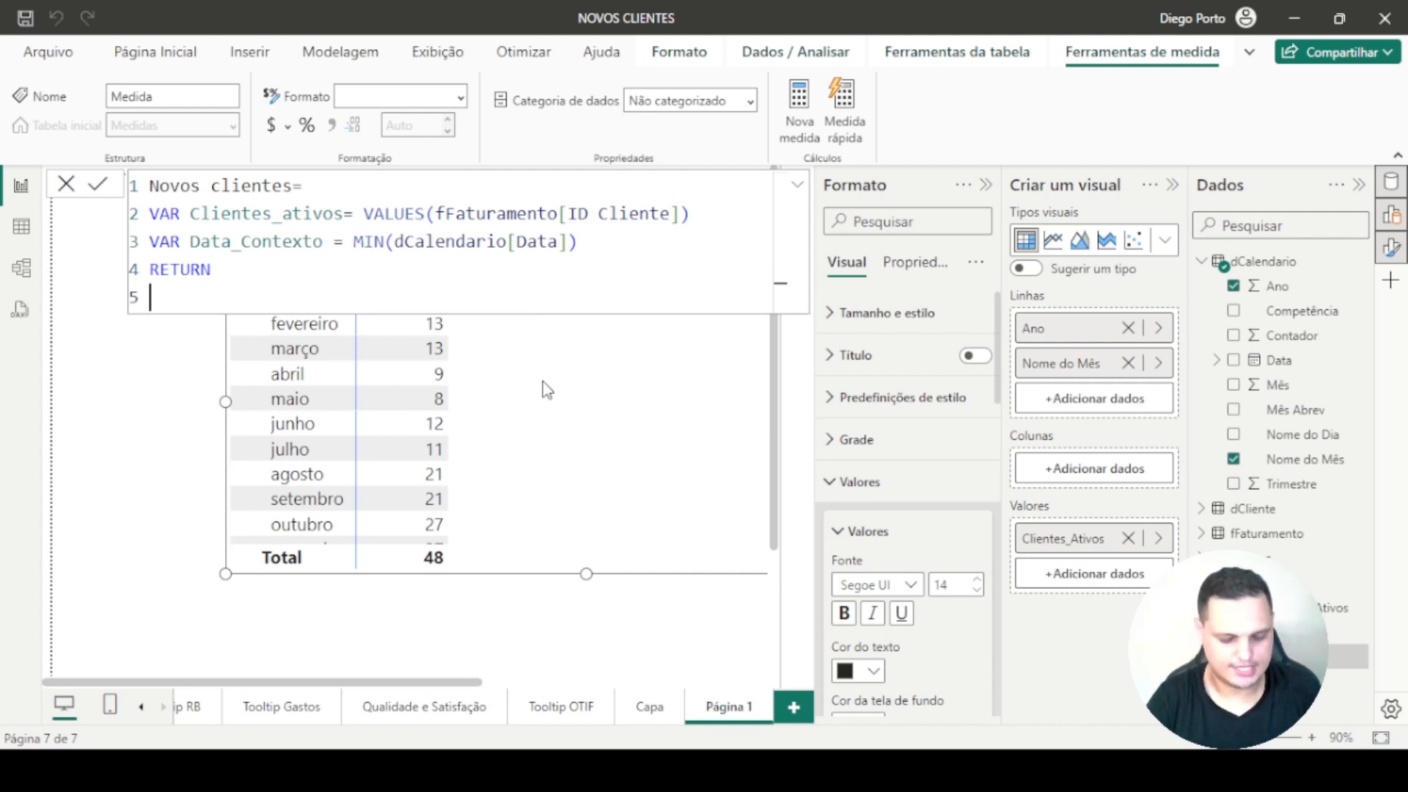
text(data)
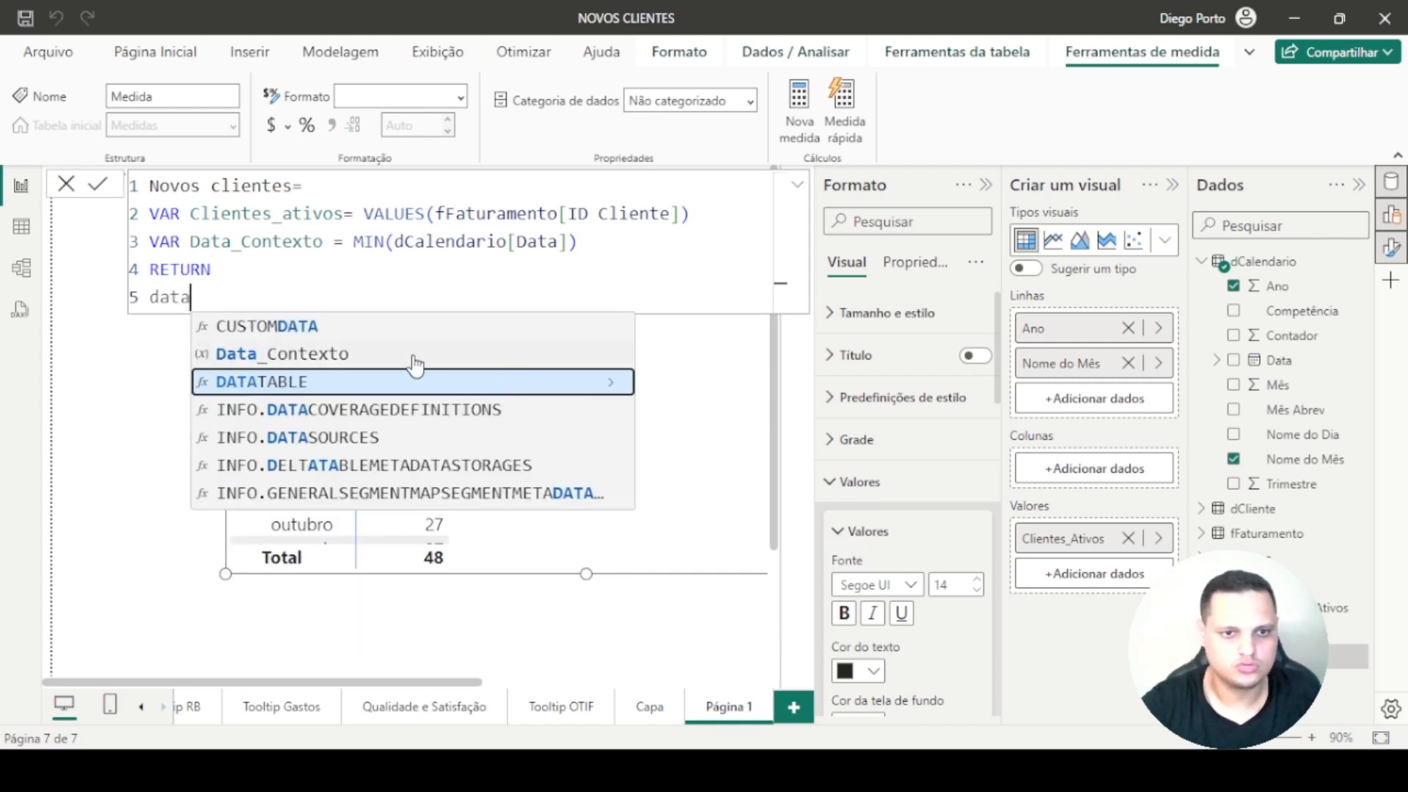
click(360, 353)
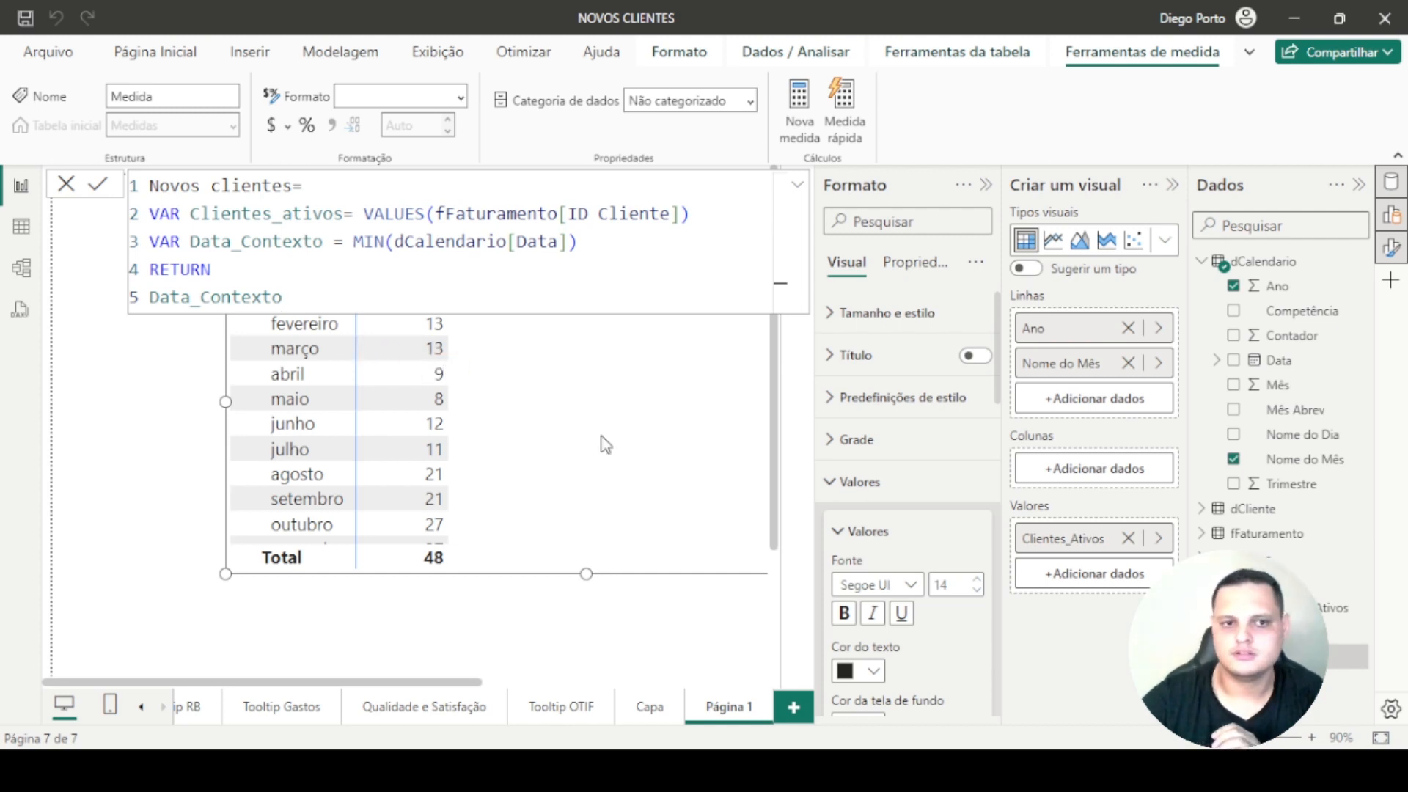
key(Return)
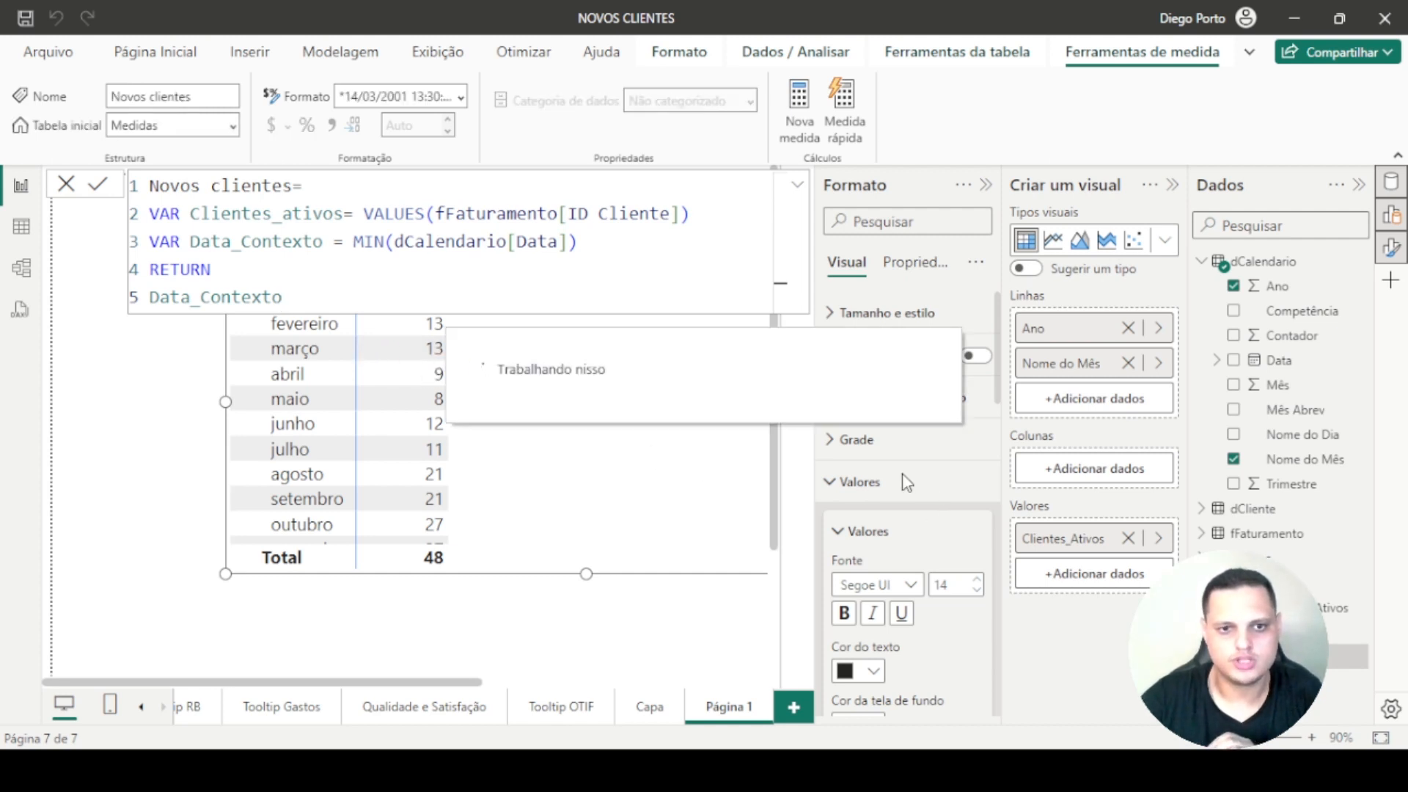
drag(1332, 663, 669, 418)
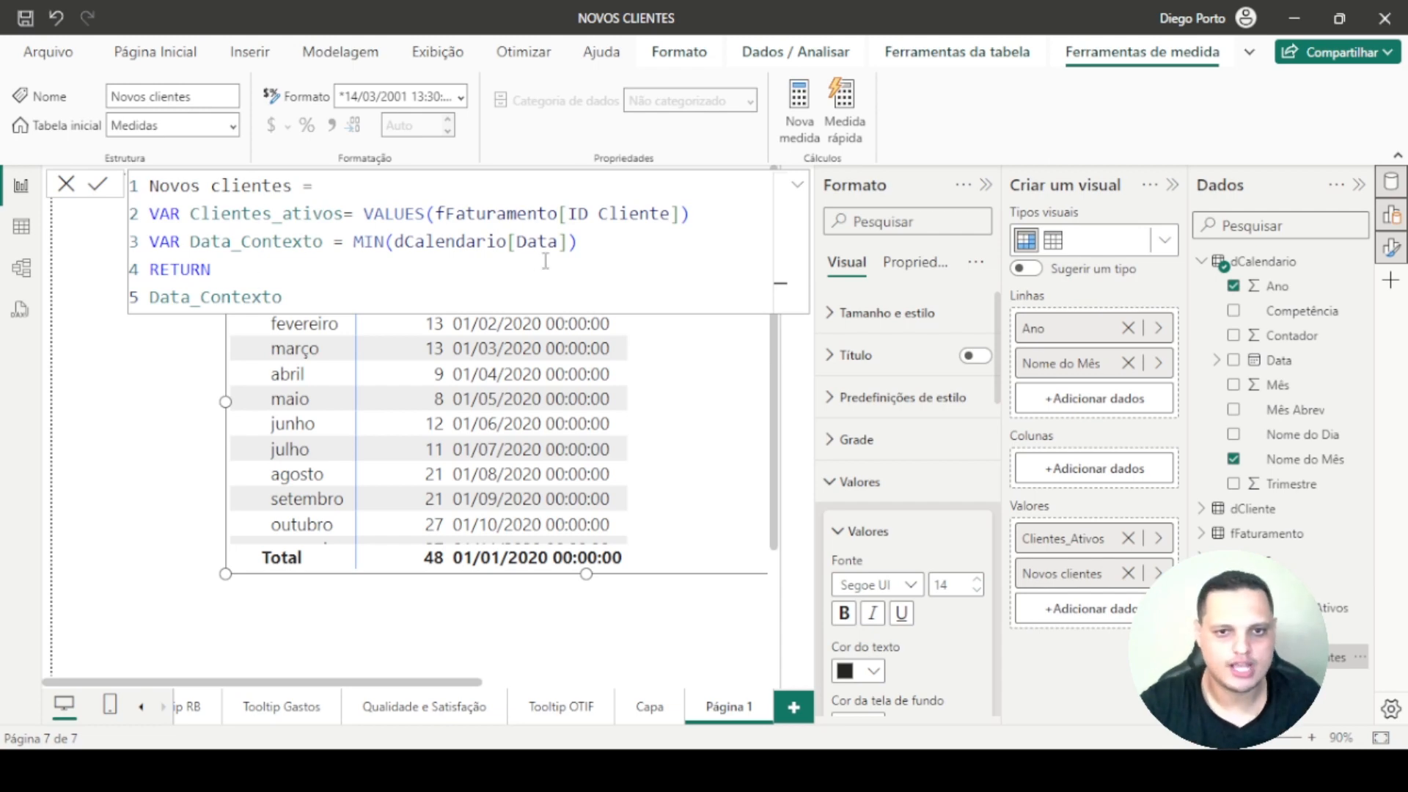
- Declare a third variable, Clientes_antigos, on a new line below Data_Contexto in the Novos clientes formula
click(580, 244)
key(shift+Return)
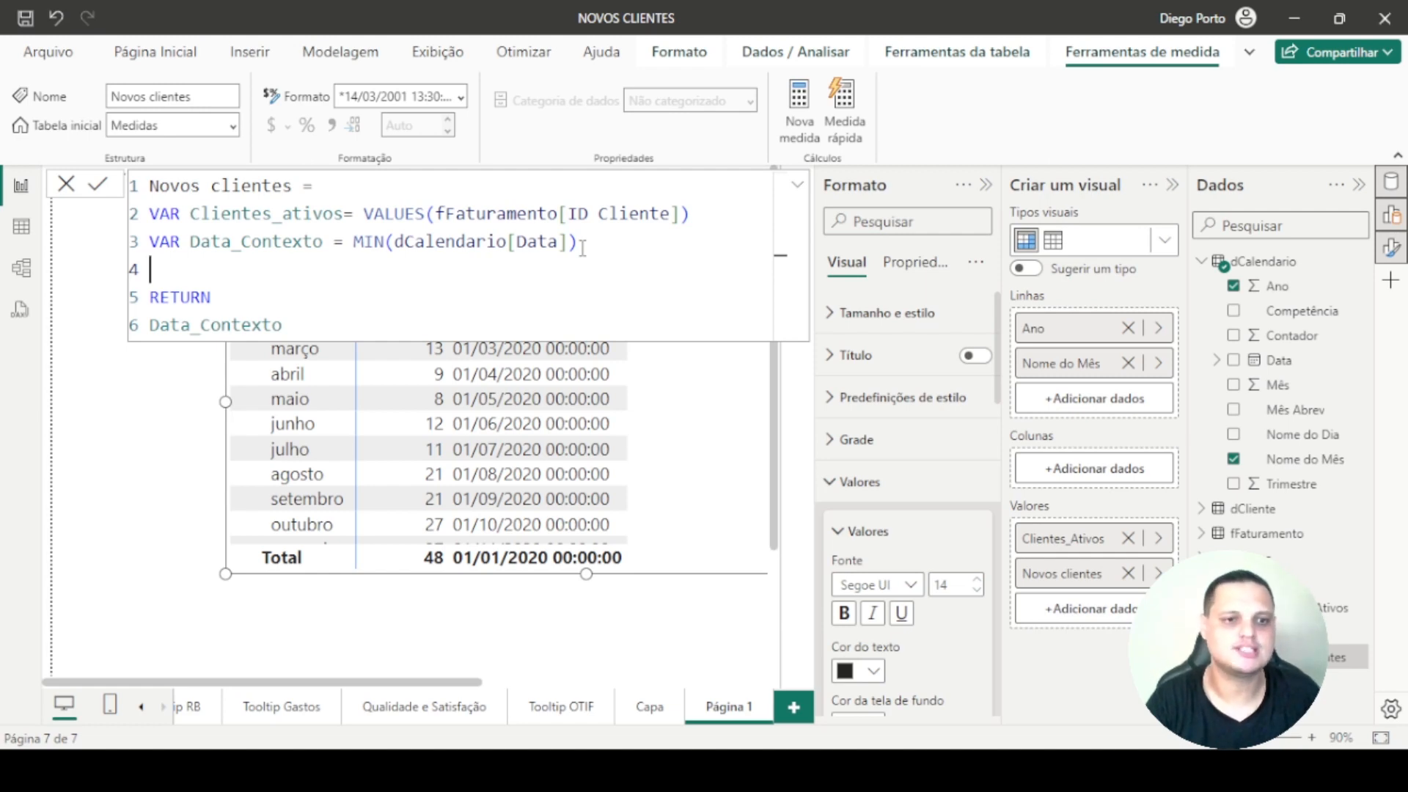
text(va)
key(Tab)
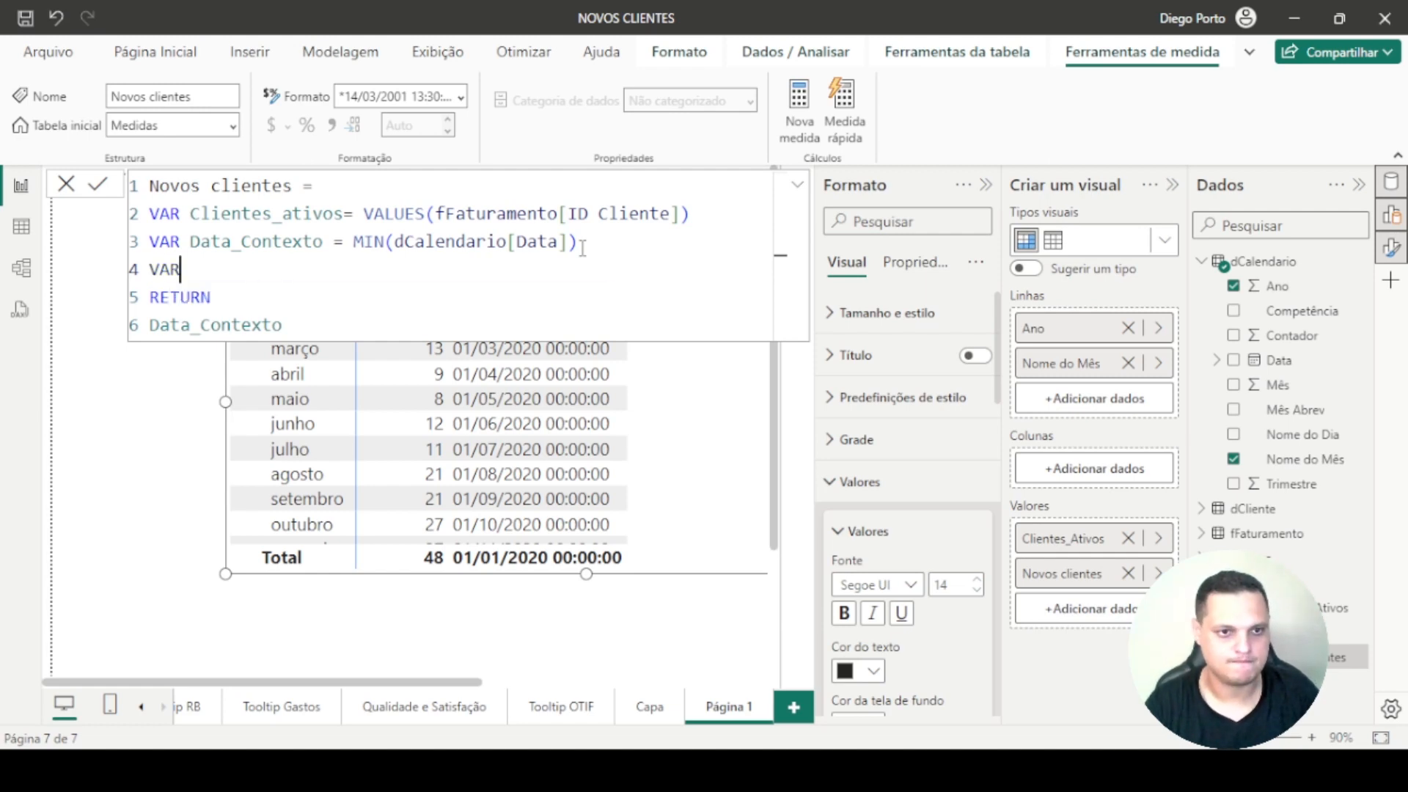
text(C)
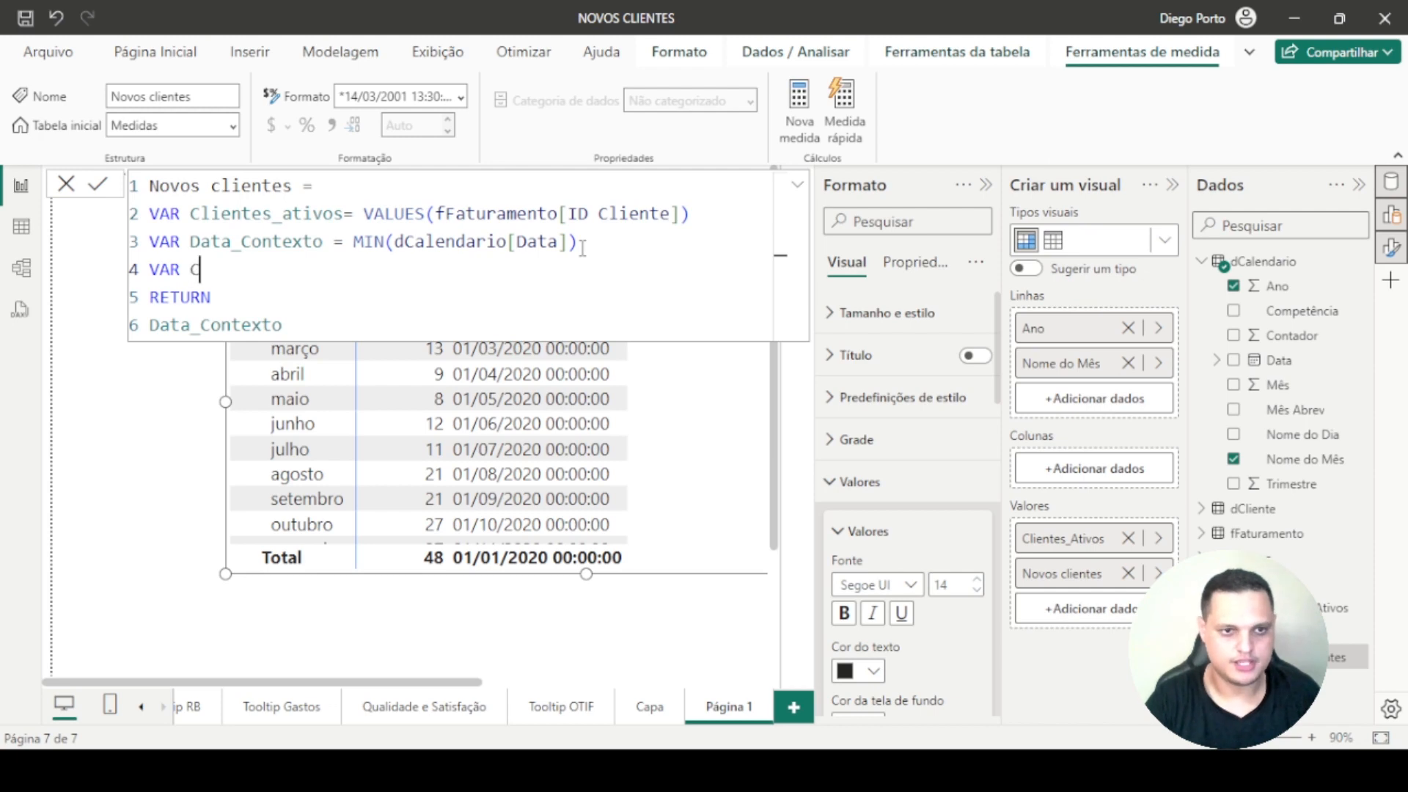
text(lientes)
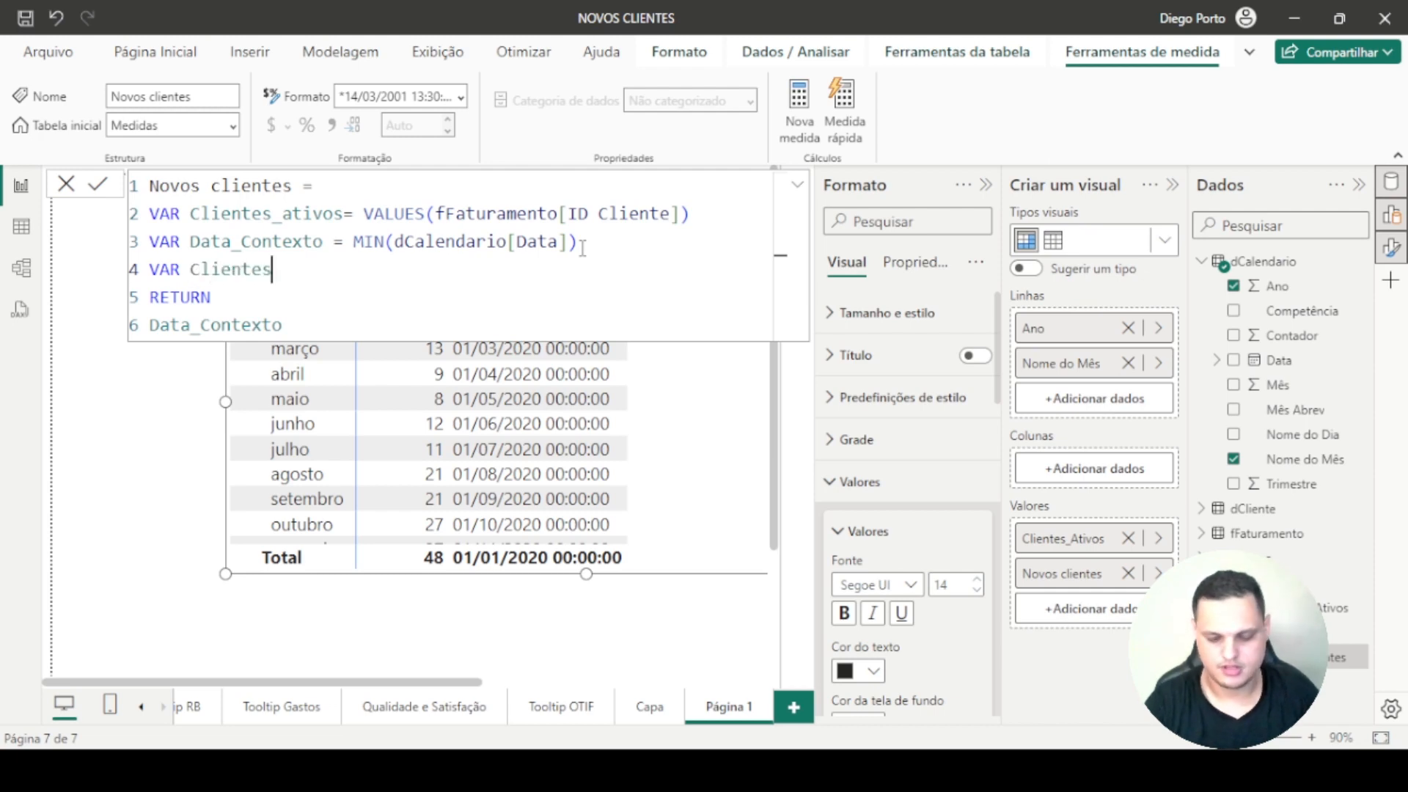
text(_antigos)
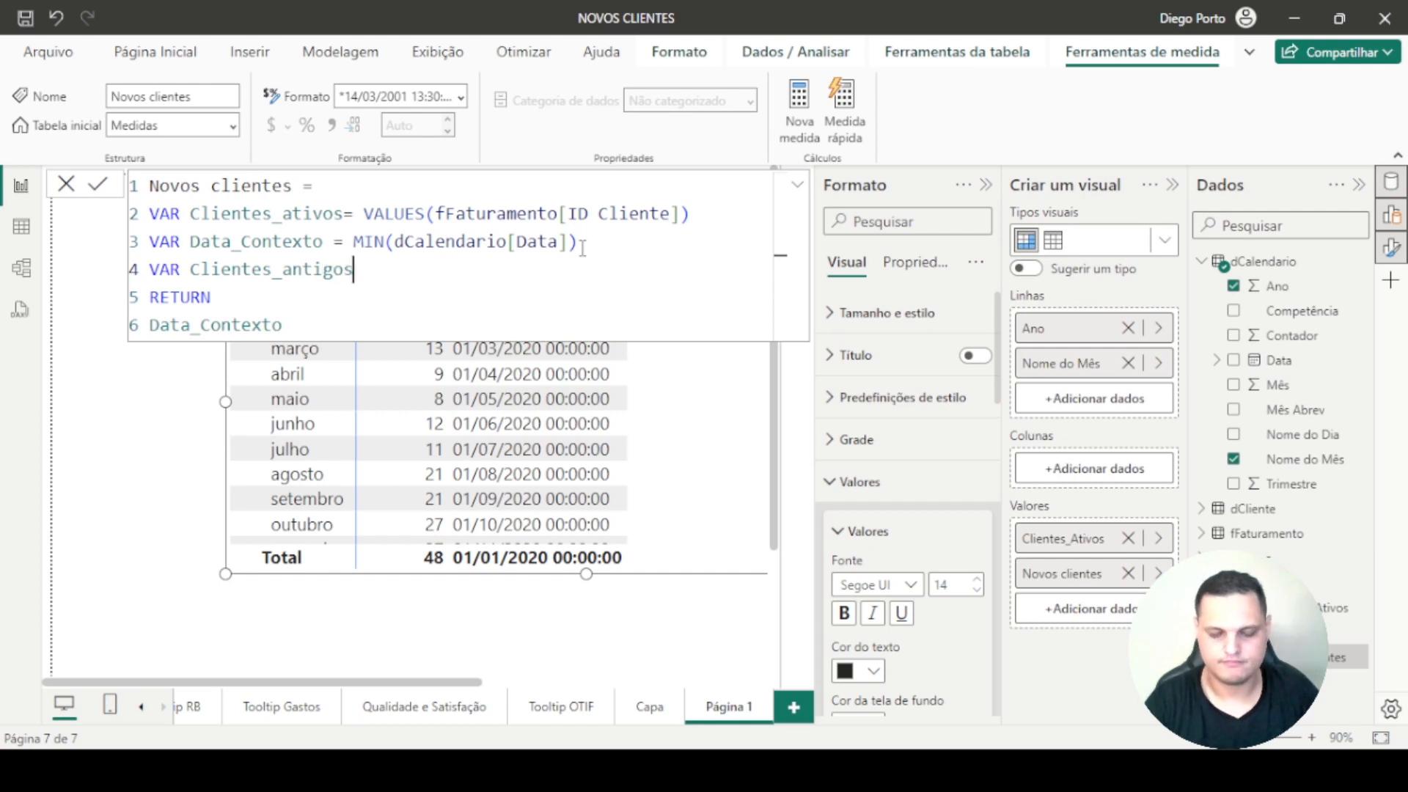
text( =)
- Start the Clientes_antigos expression as a CALCULATETABLE over VALUES(fFaturamento[ID Cliente])
key(shift+Return)
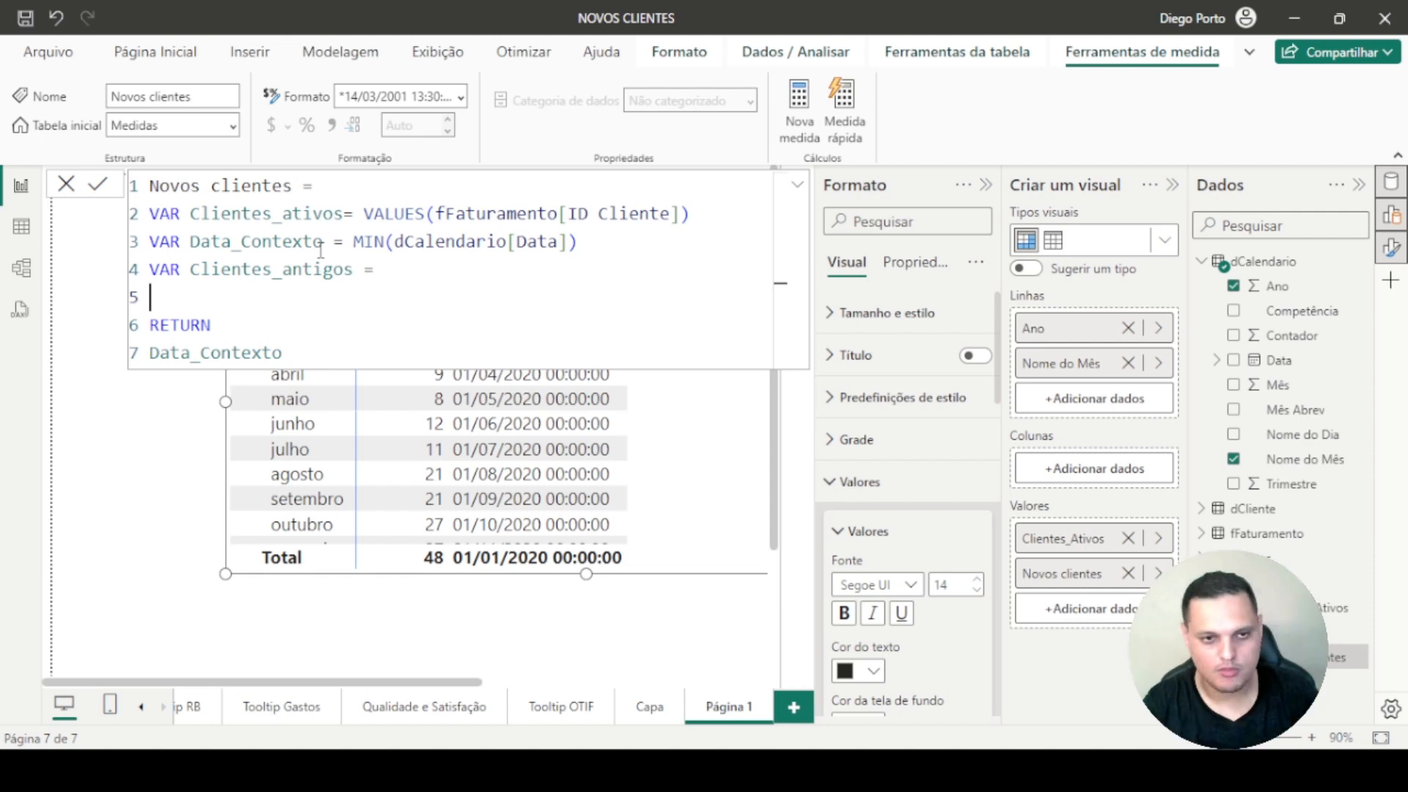
text(cal)
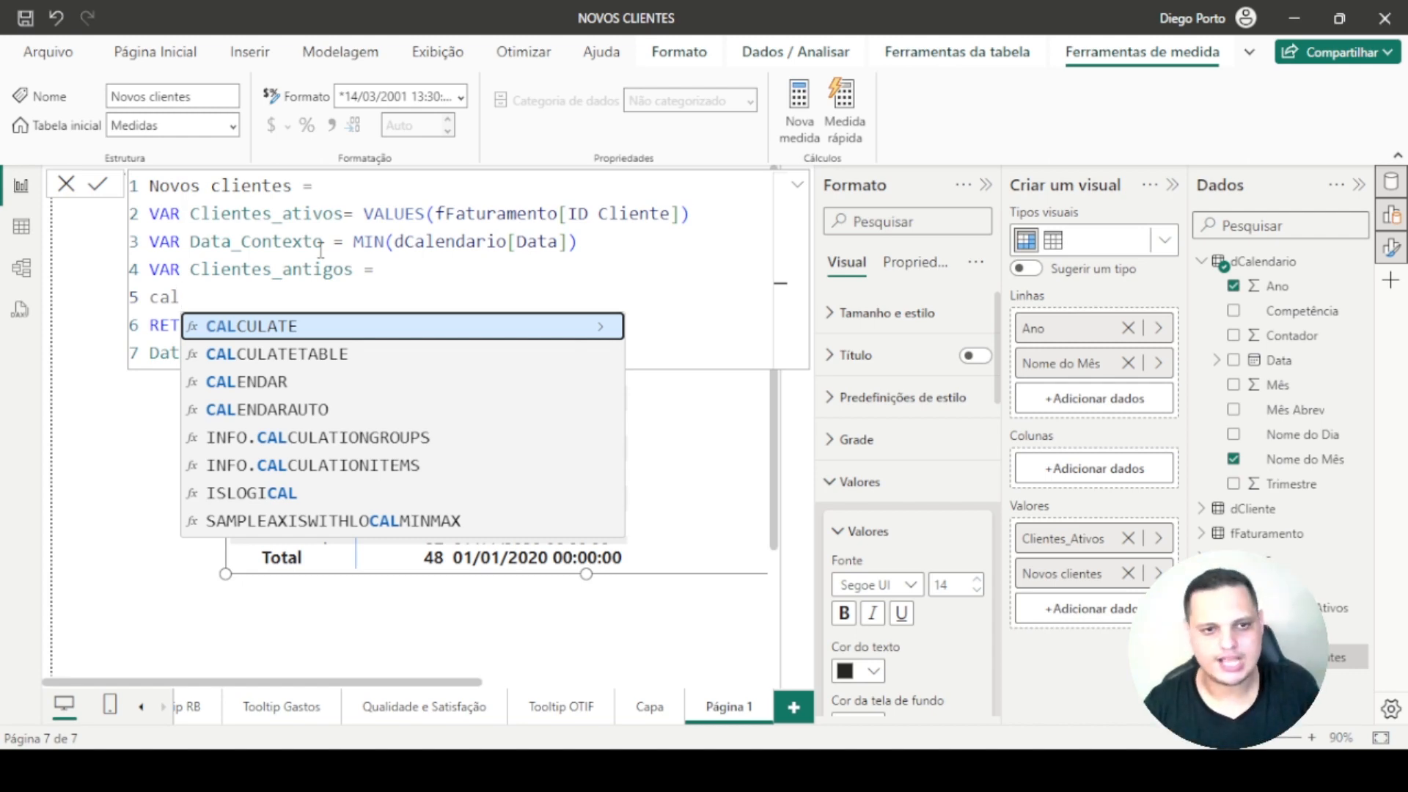
key(Down)
key(Tab)
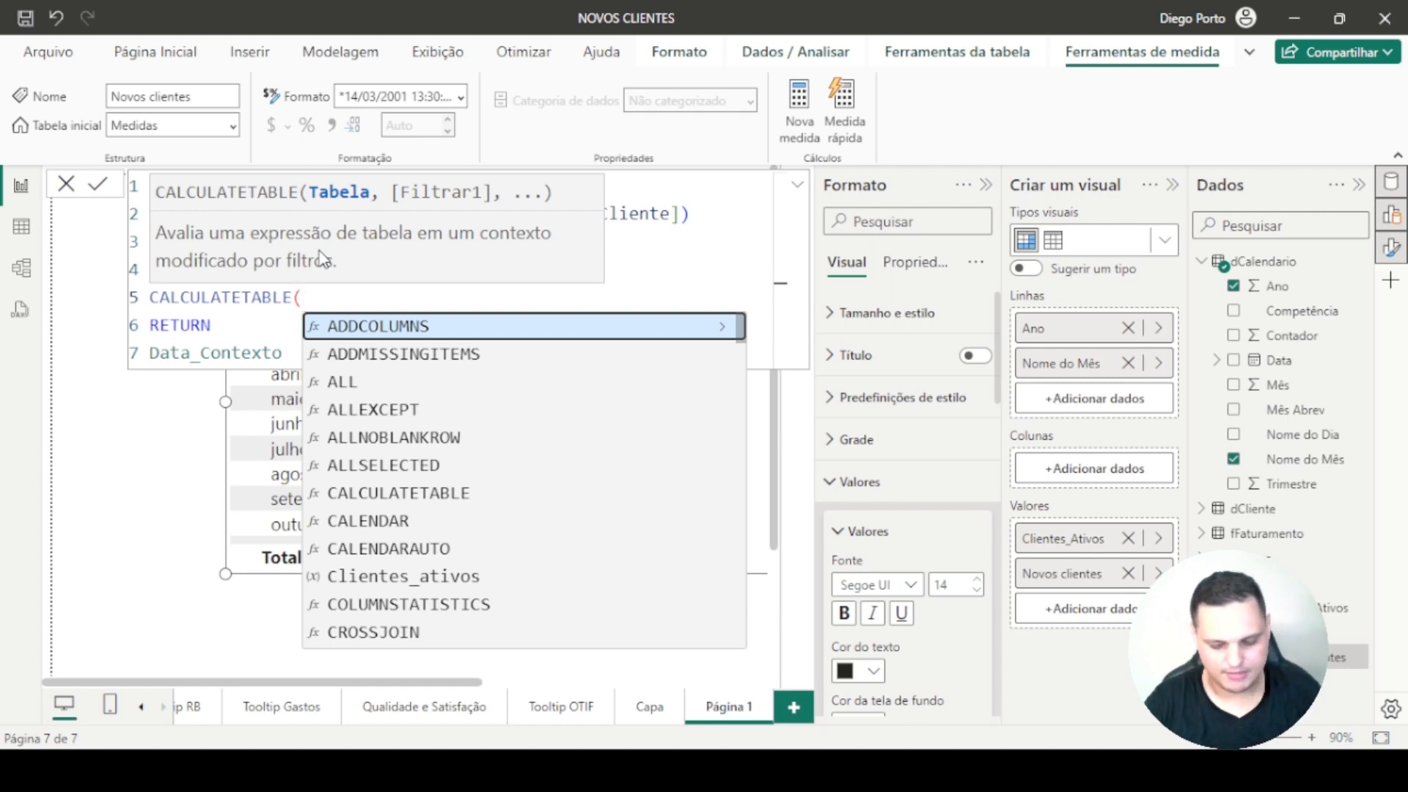
key(shift+Return)
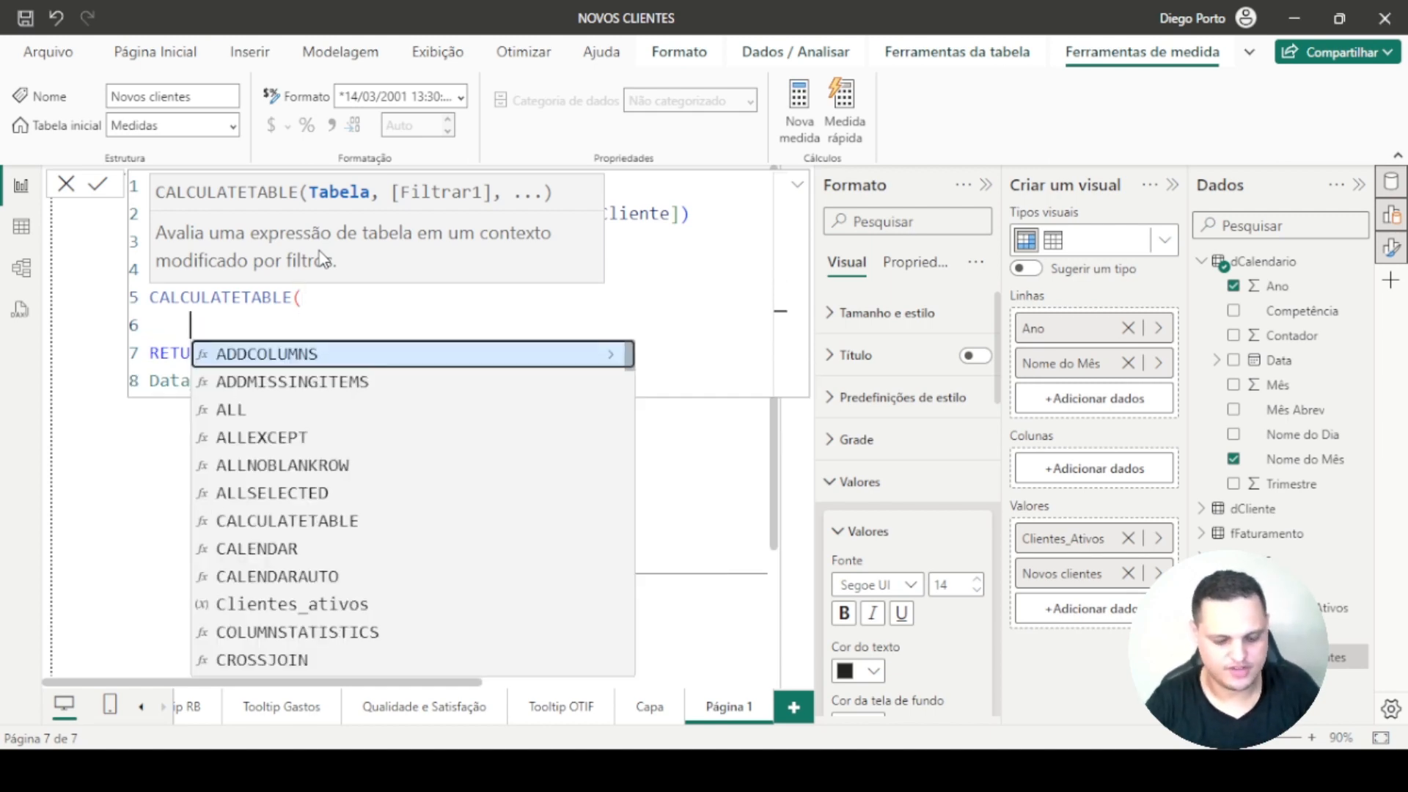
text(valu)
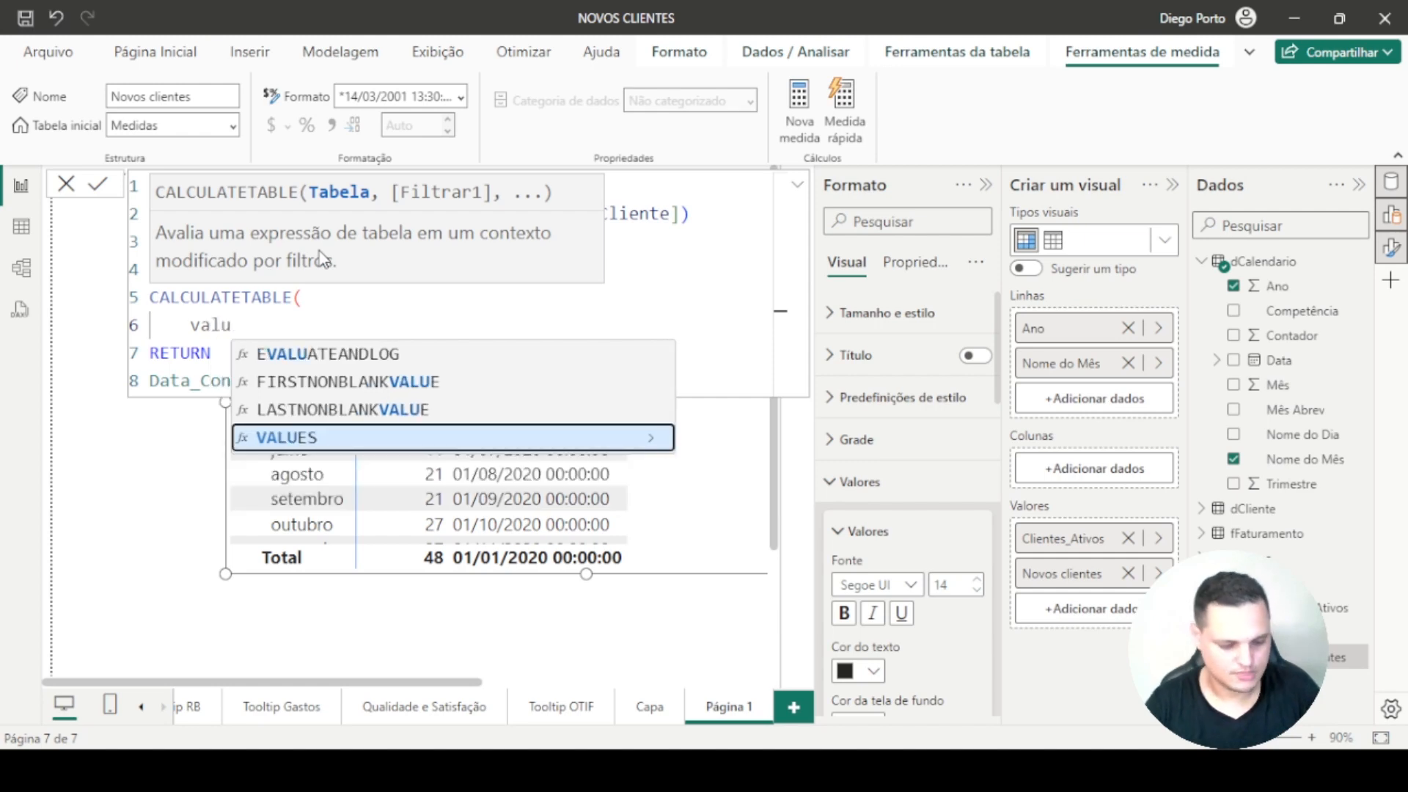
key(Tab)
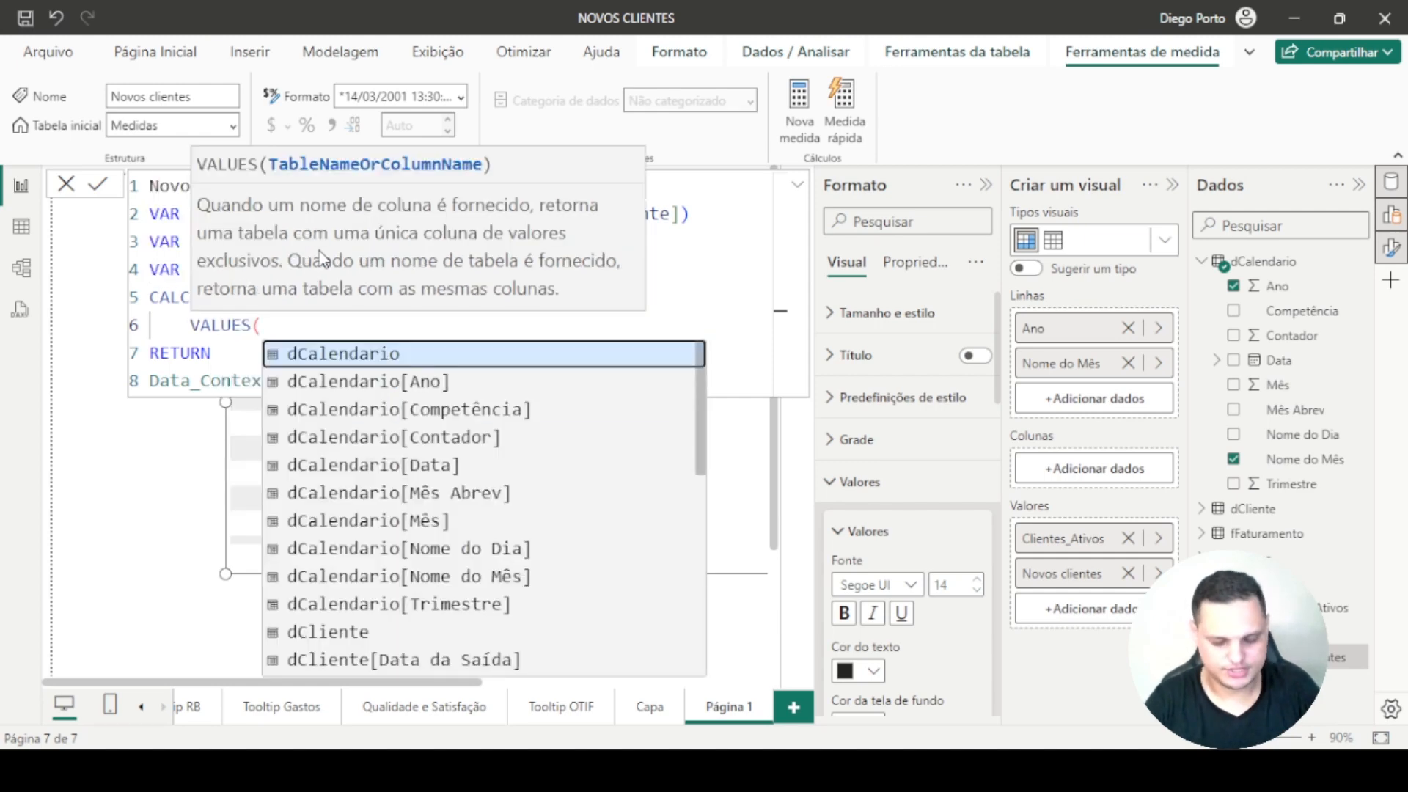
text(id)
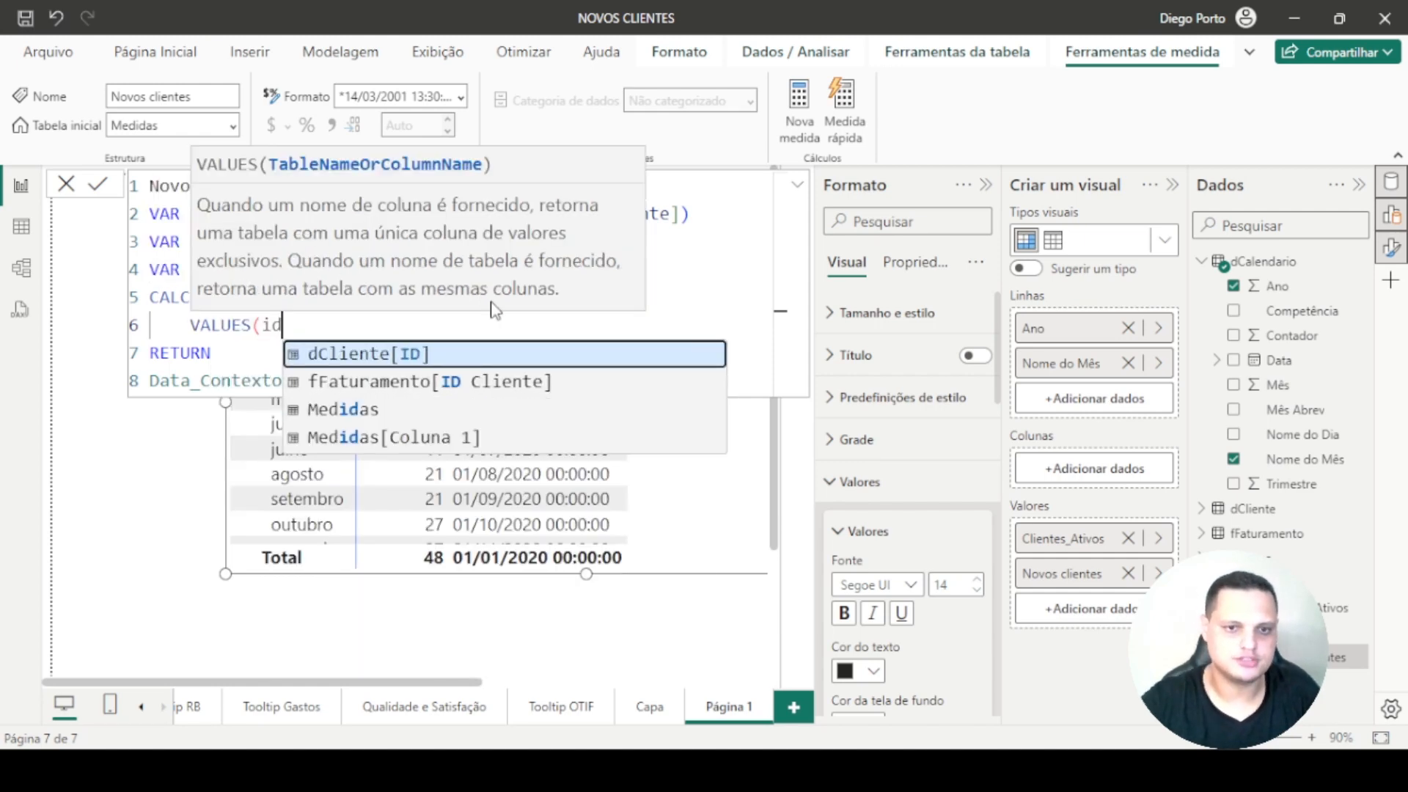
click(435, 381)
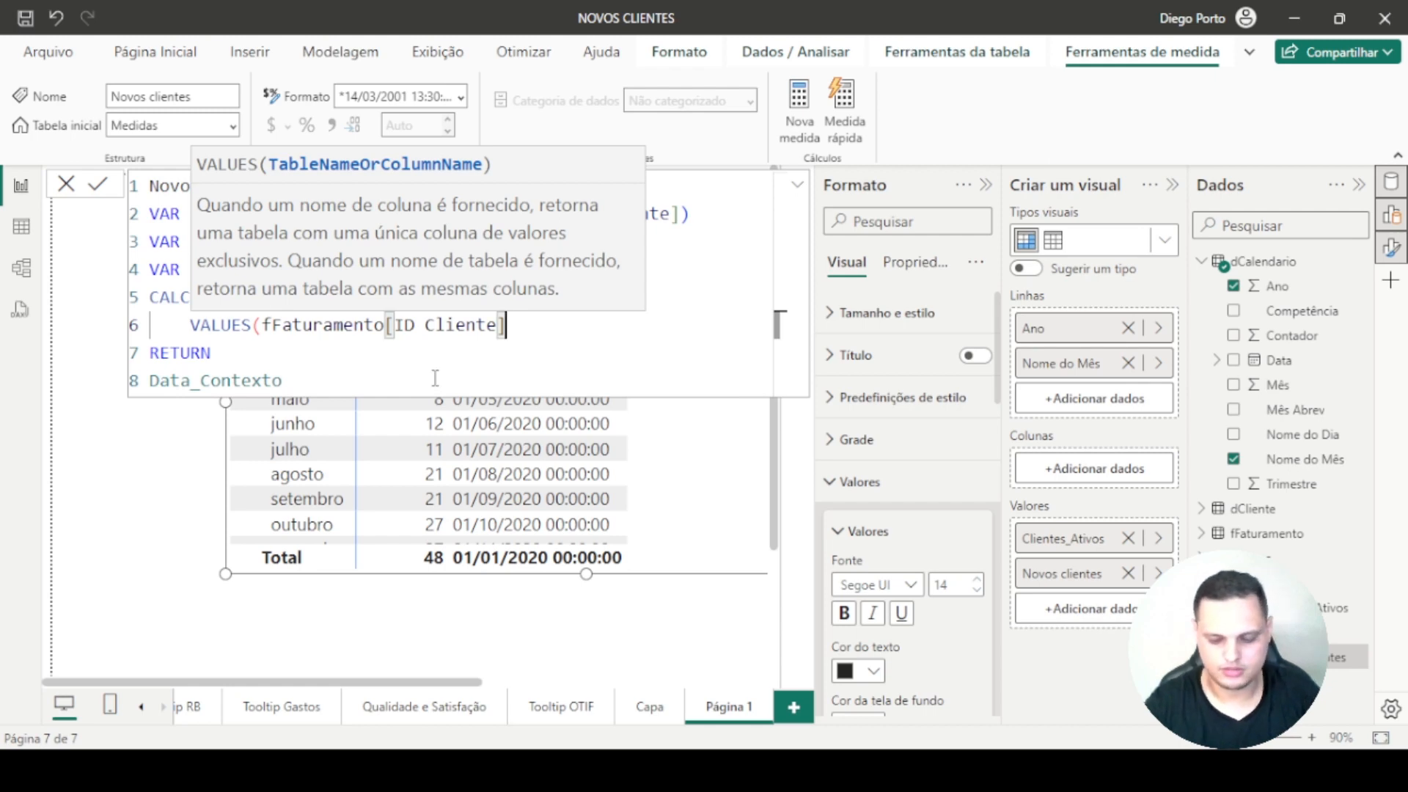
text())
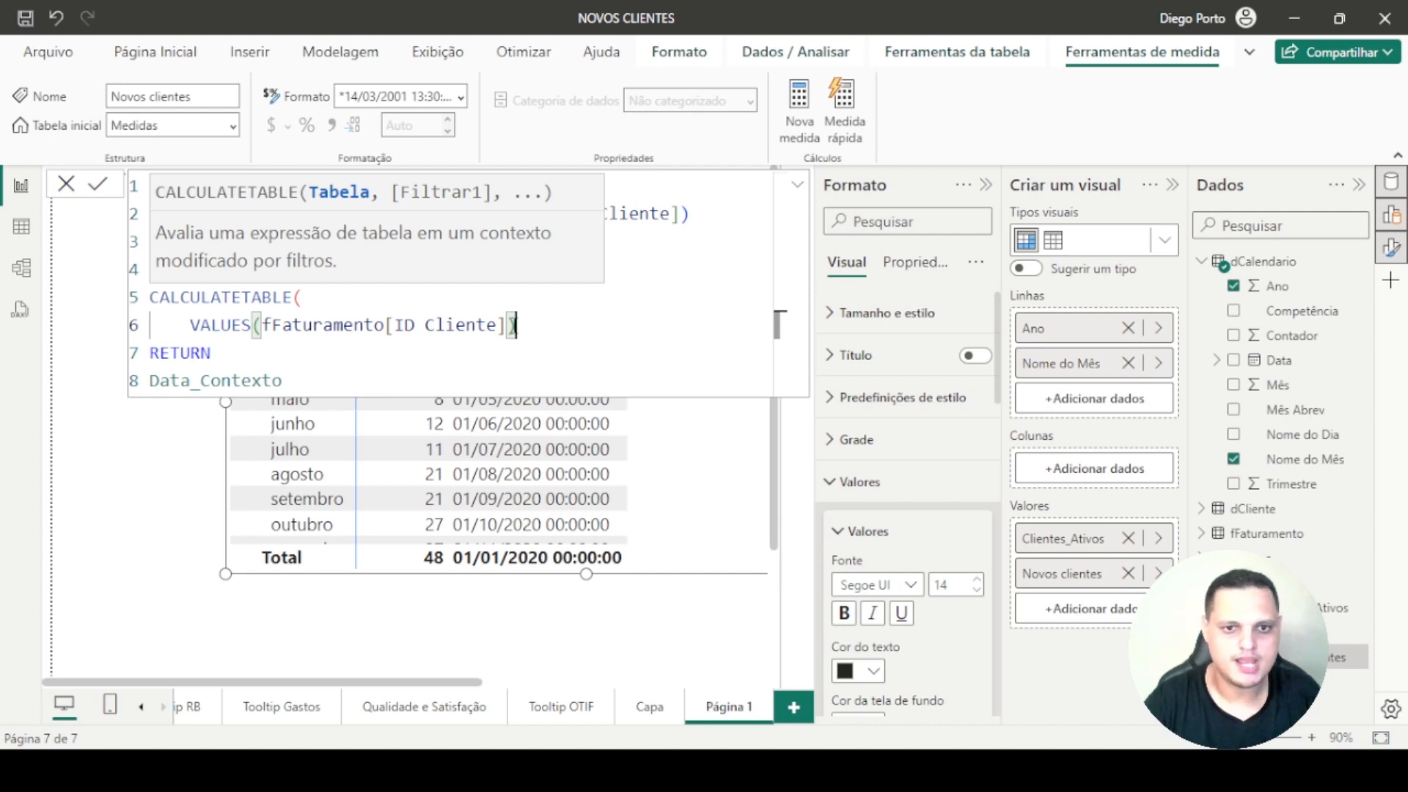
- Add the filter dCalendario[Data]<Data_Contexto to CALCULATETABLE on its own line and close the function
text(,)
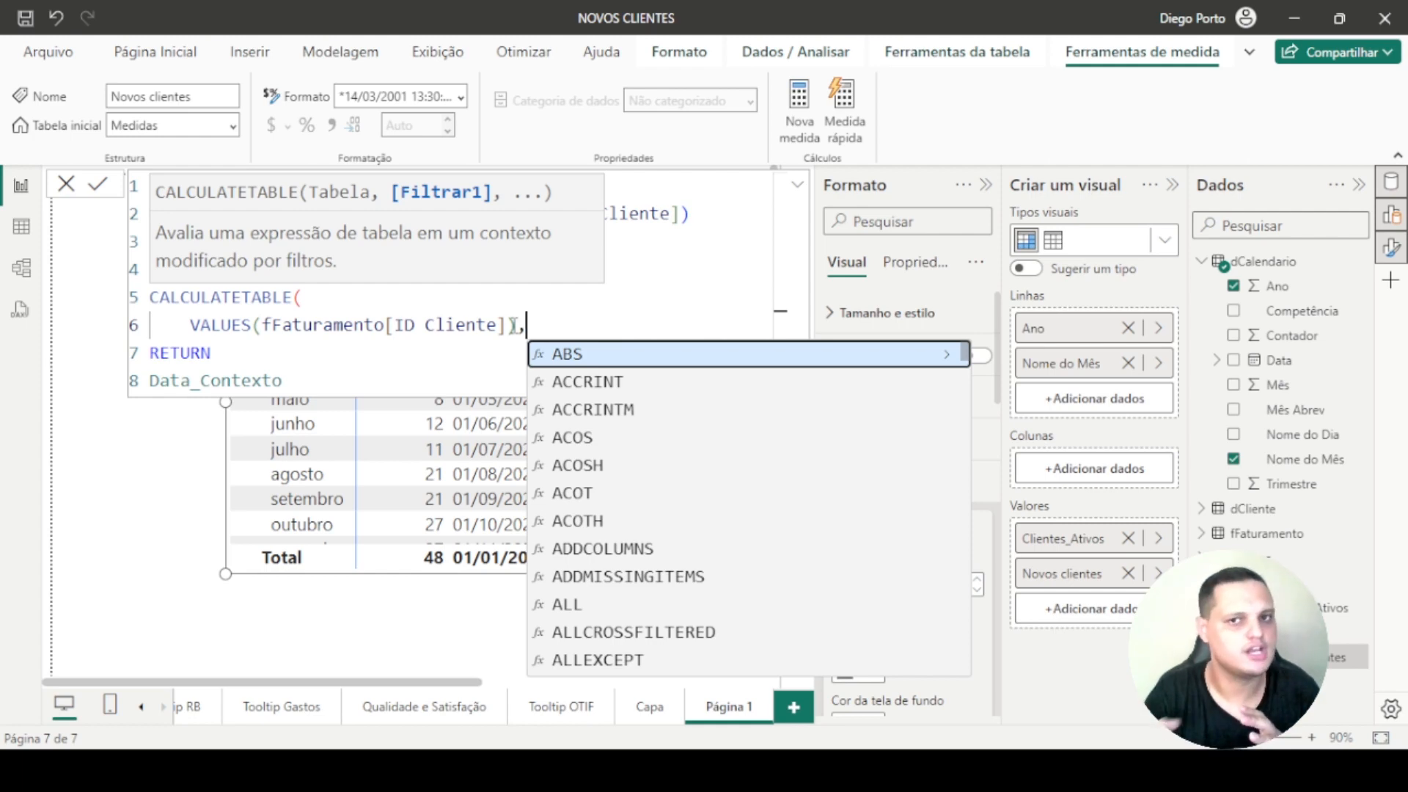
key(shift+Return)
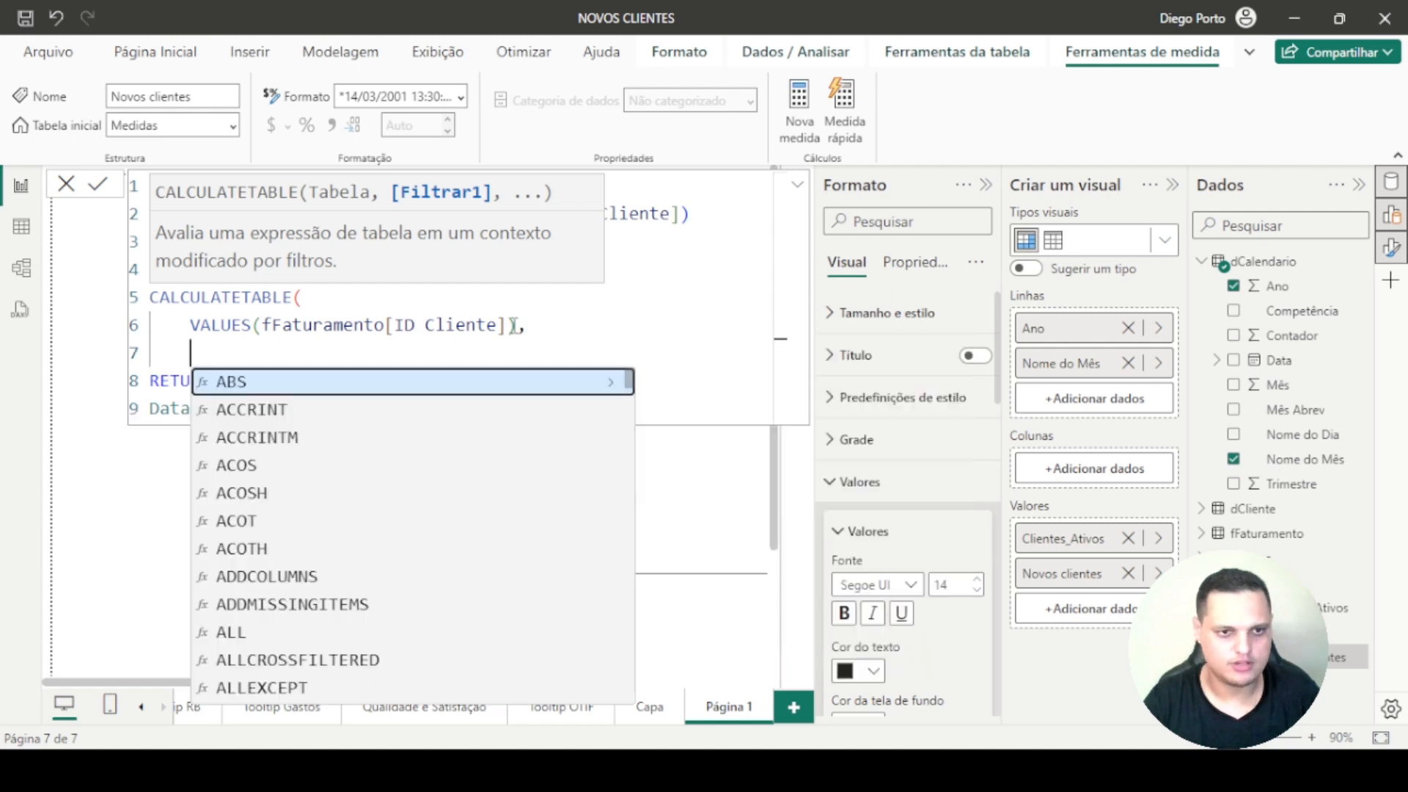
text(d)
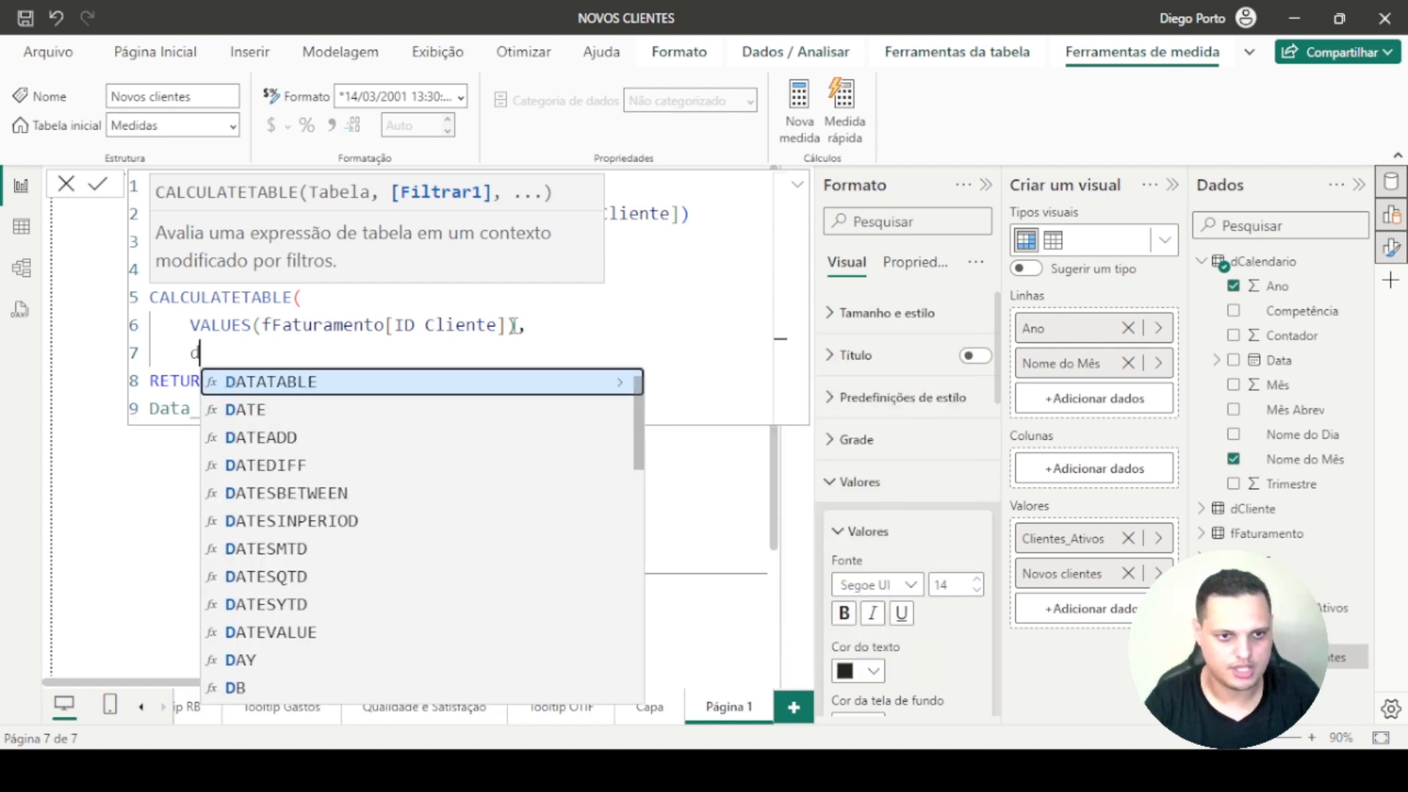
text(ca)
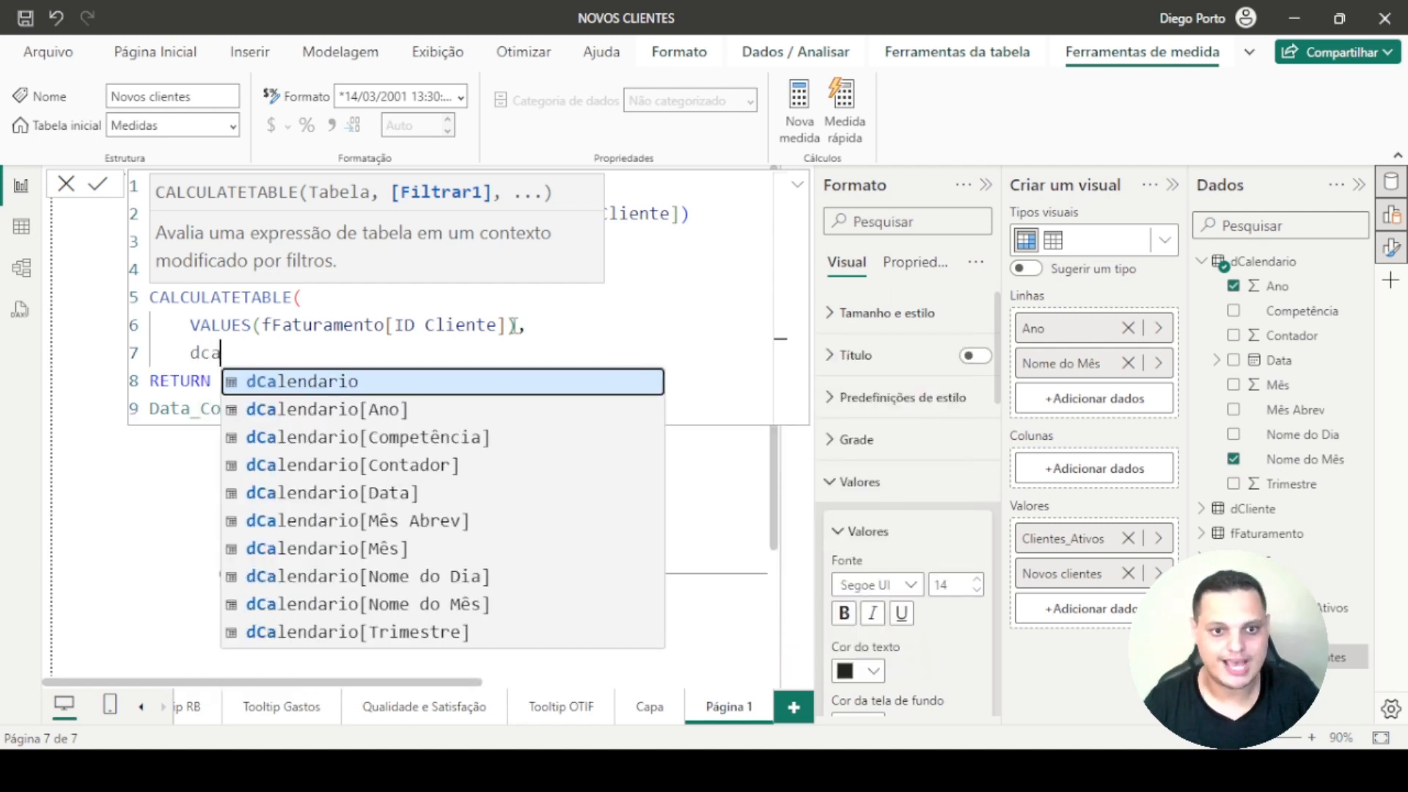
key(Down)
key(Down)
key(Down)
key(Down)
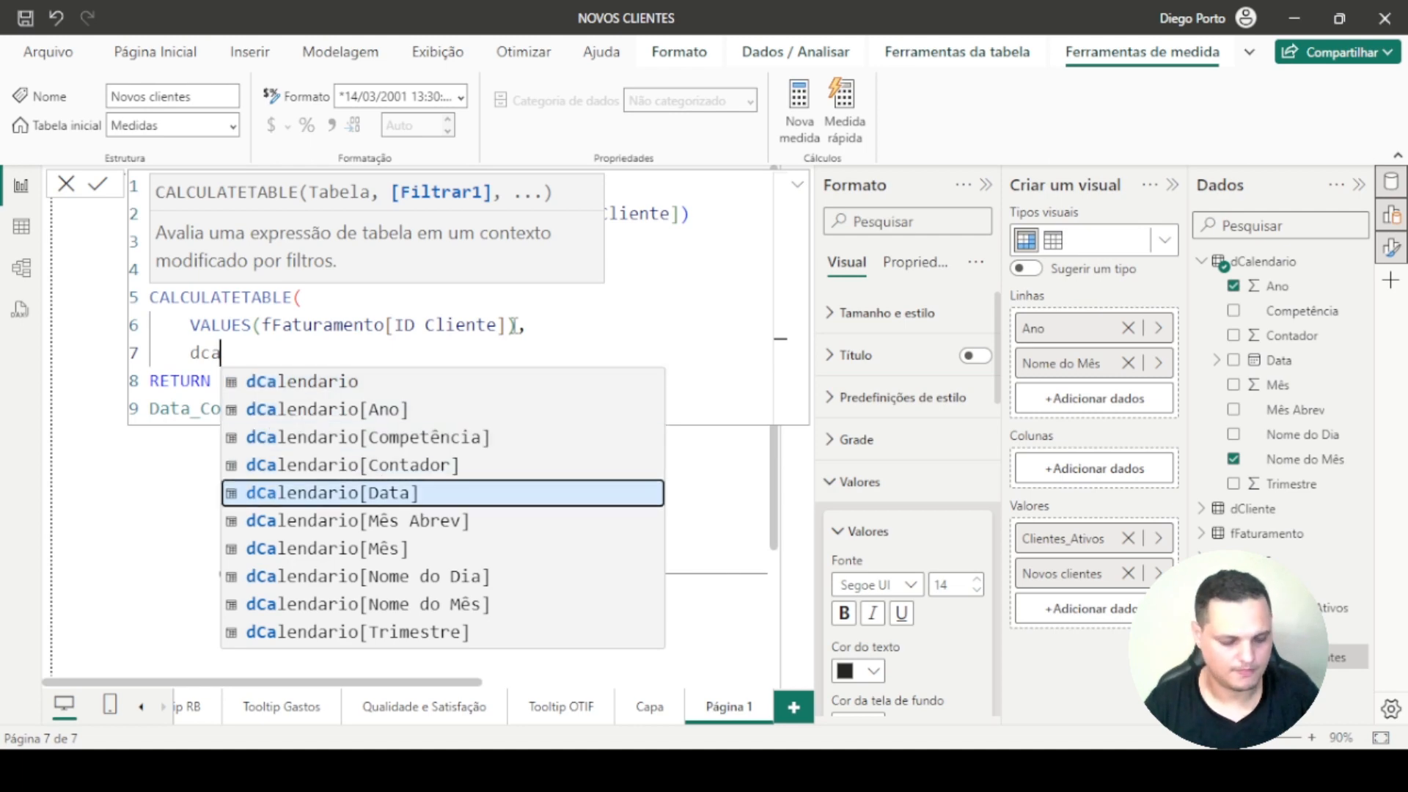
key(Tab)
text(<)
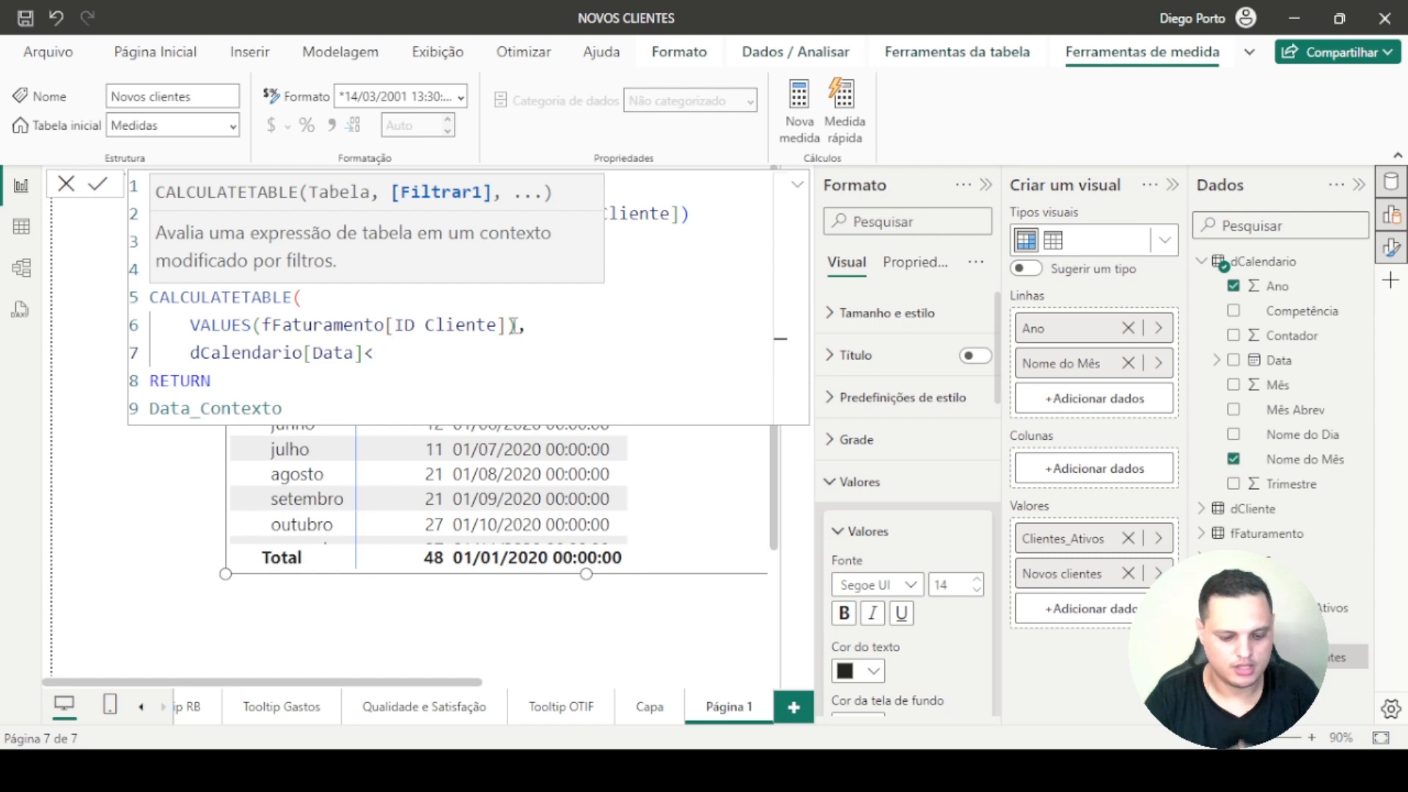
text(d)
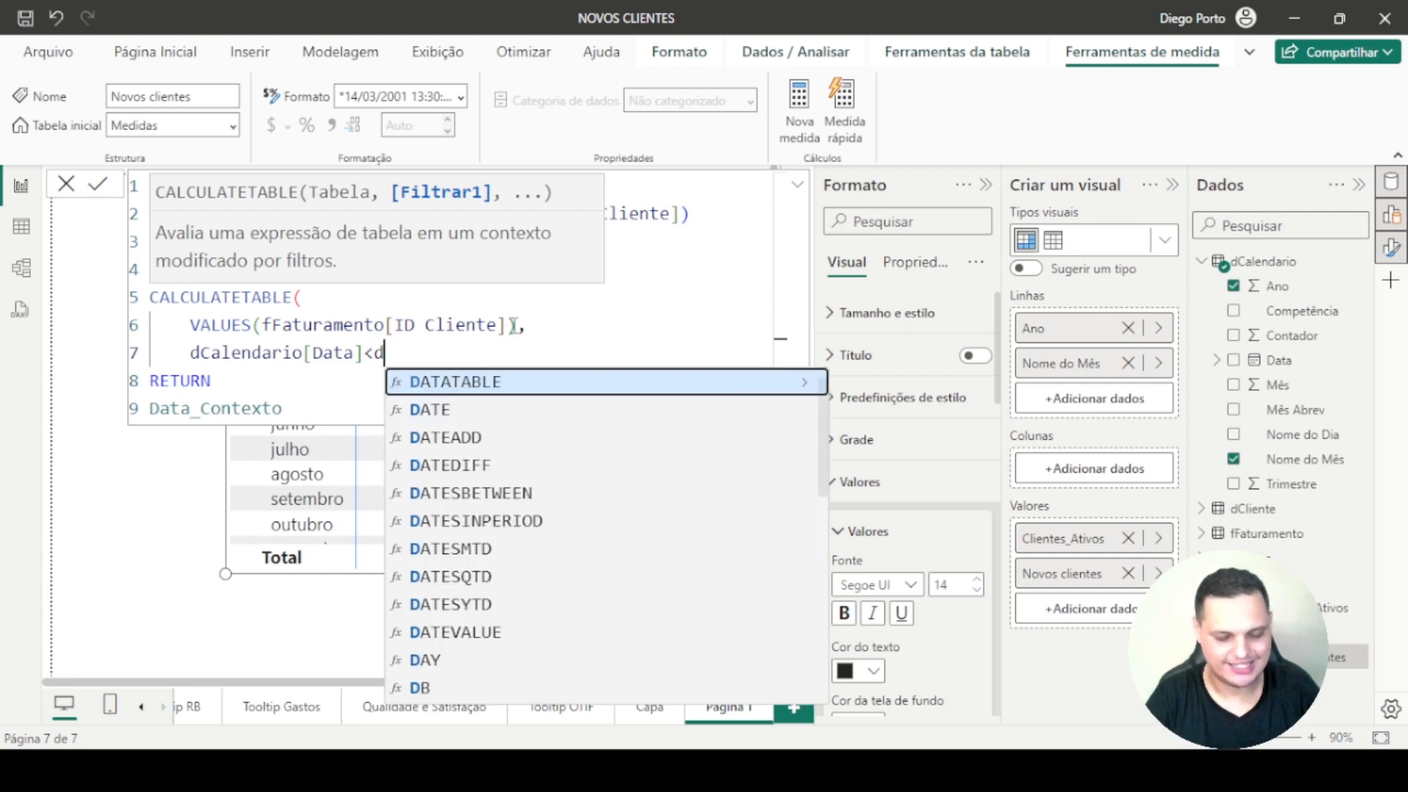
text(ata_Contexto)
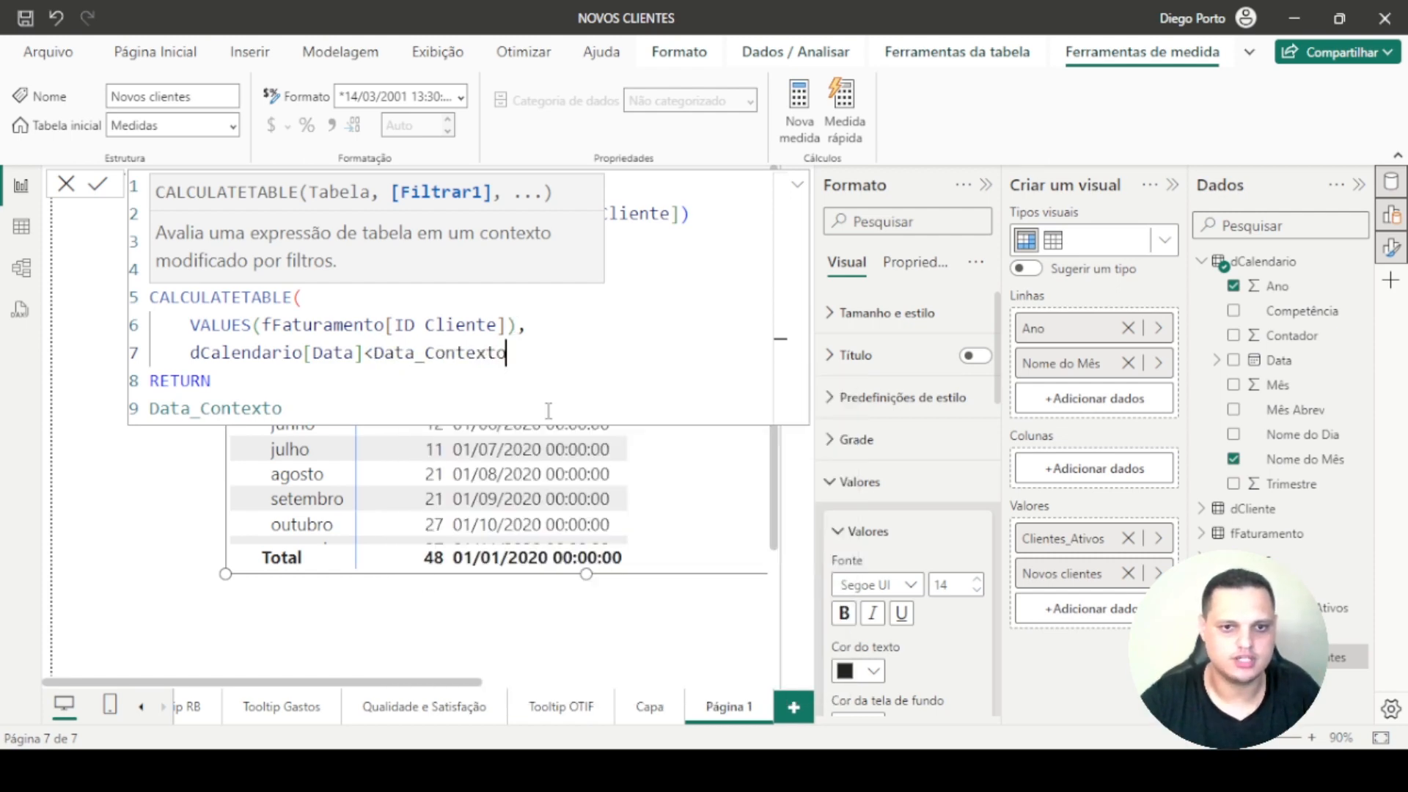
click(550, 409)
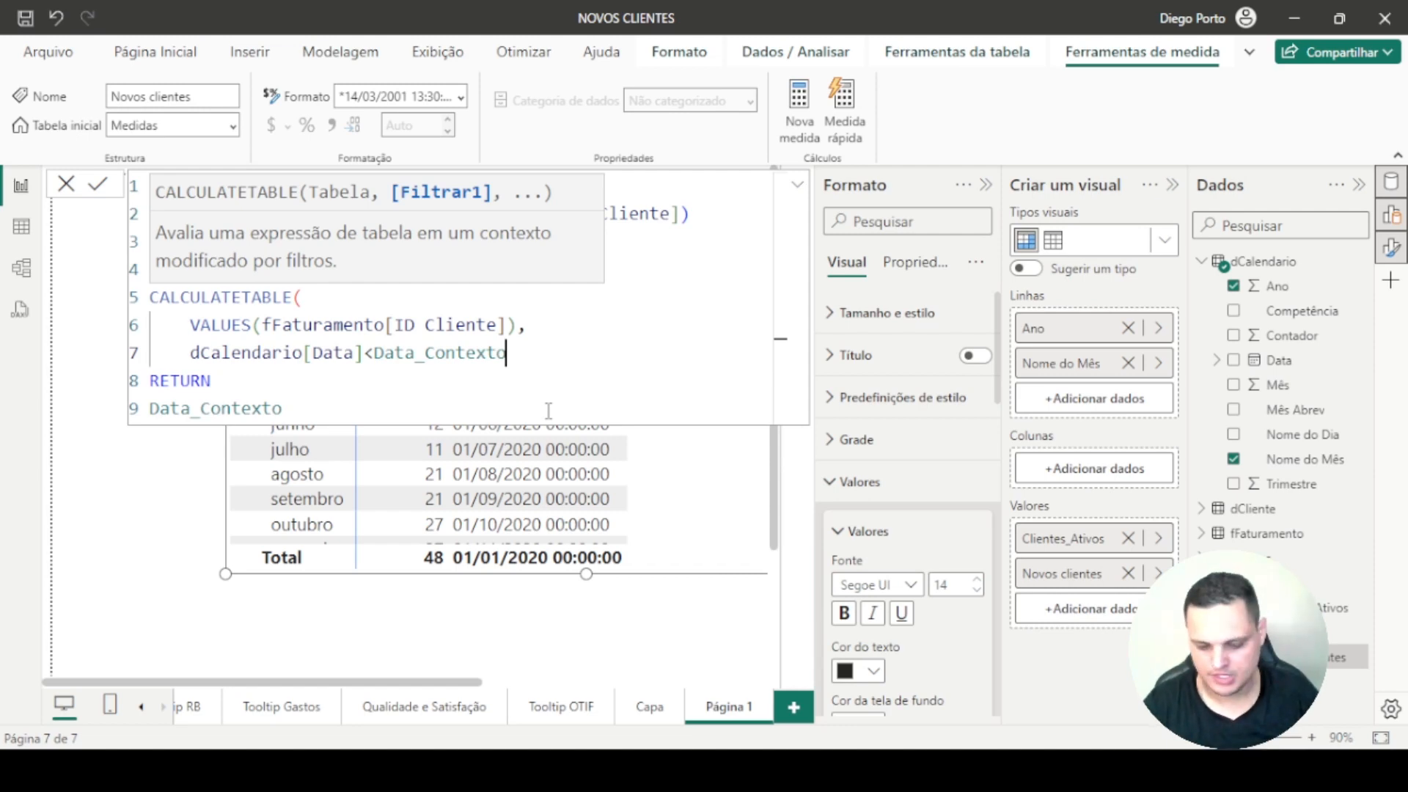
key(shift+Return)
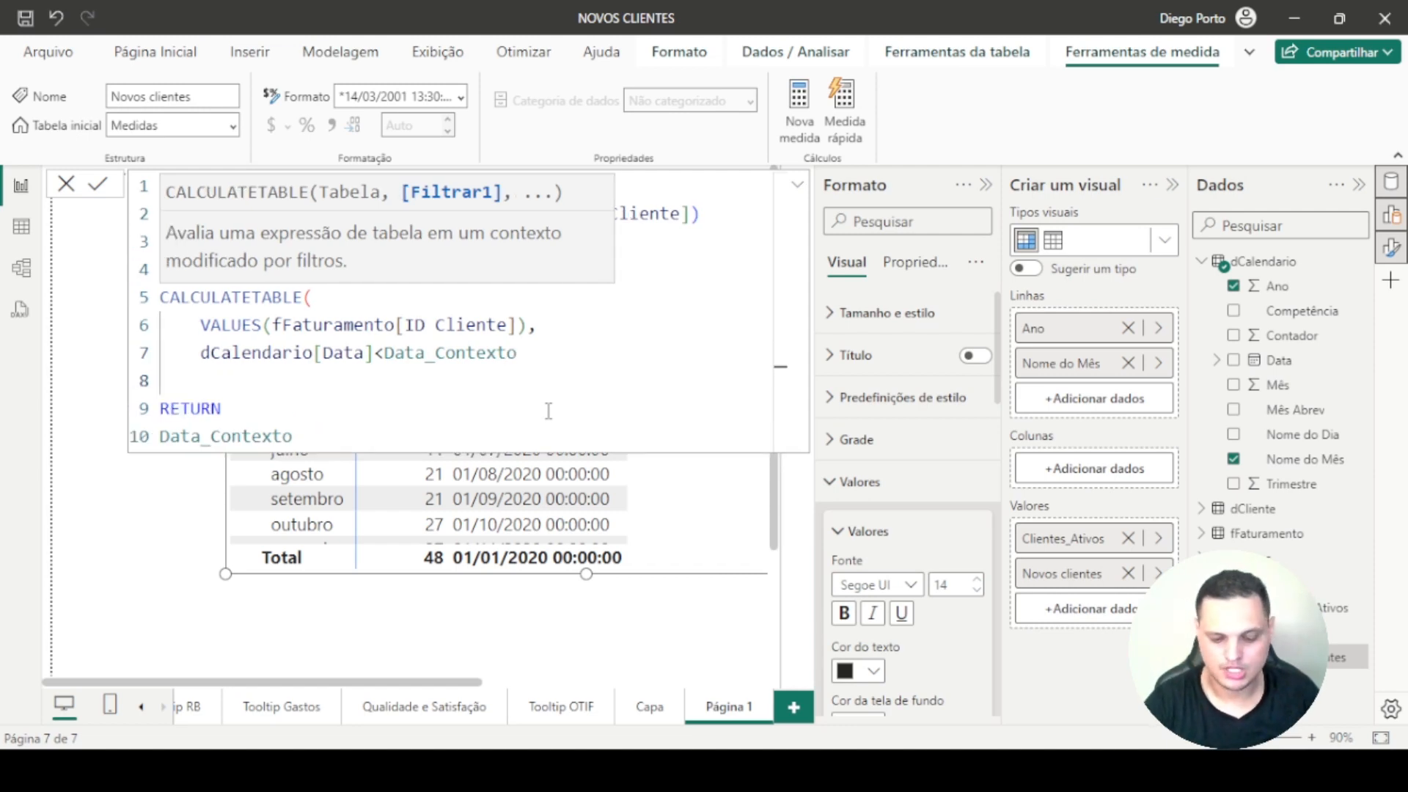
text())
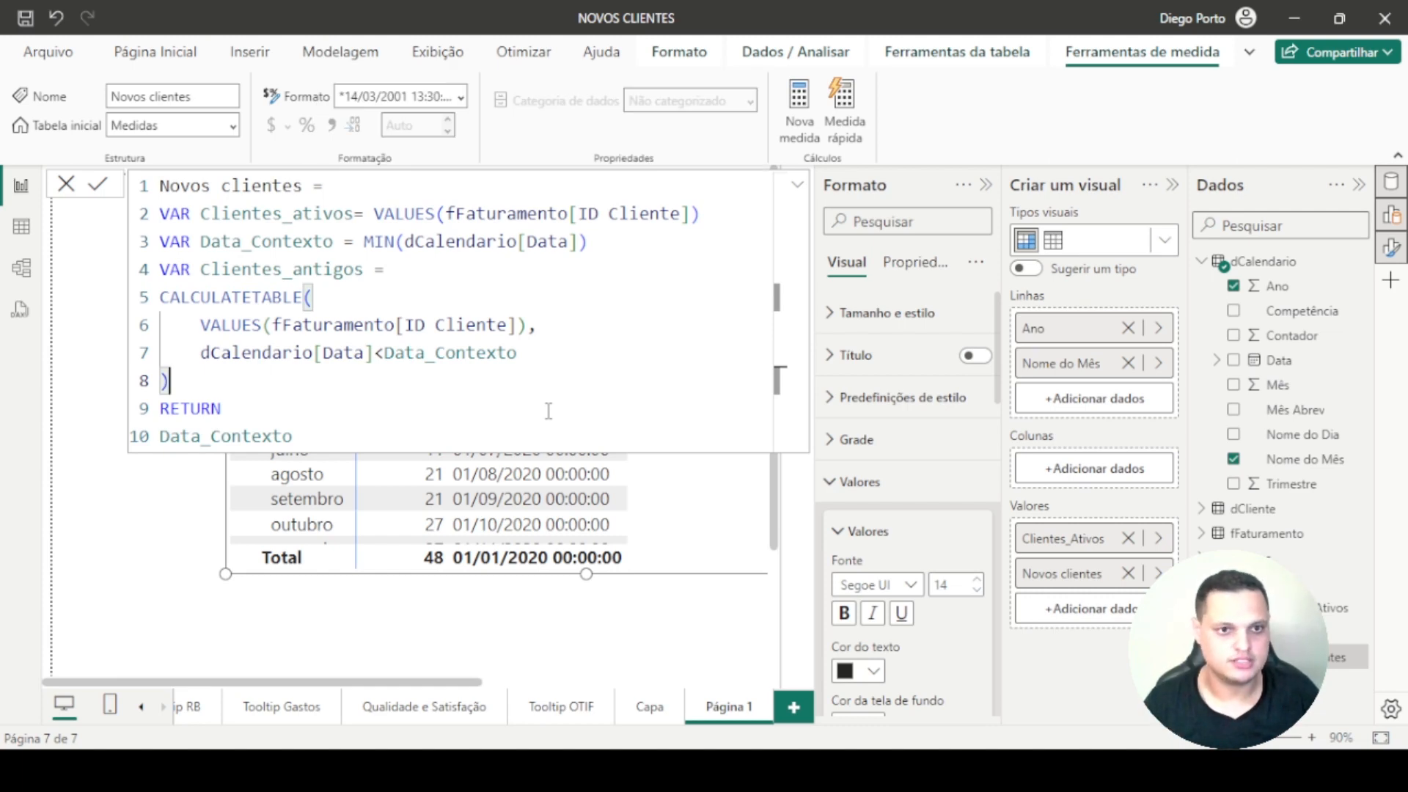
- Declare a fourth variable, Clientes_Novos, below the CALCULATETABLE block, leaving a new line for its expression
key(Return)
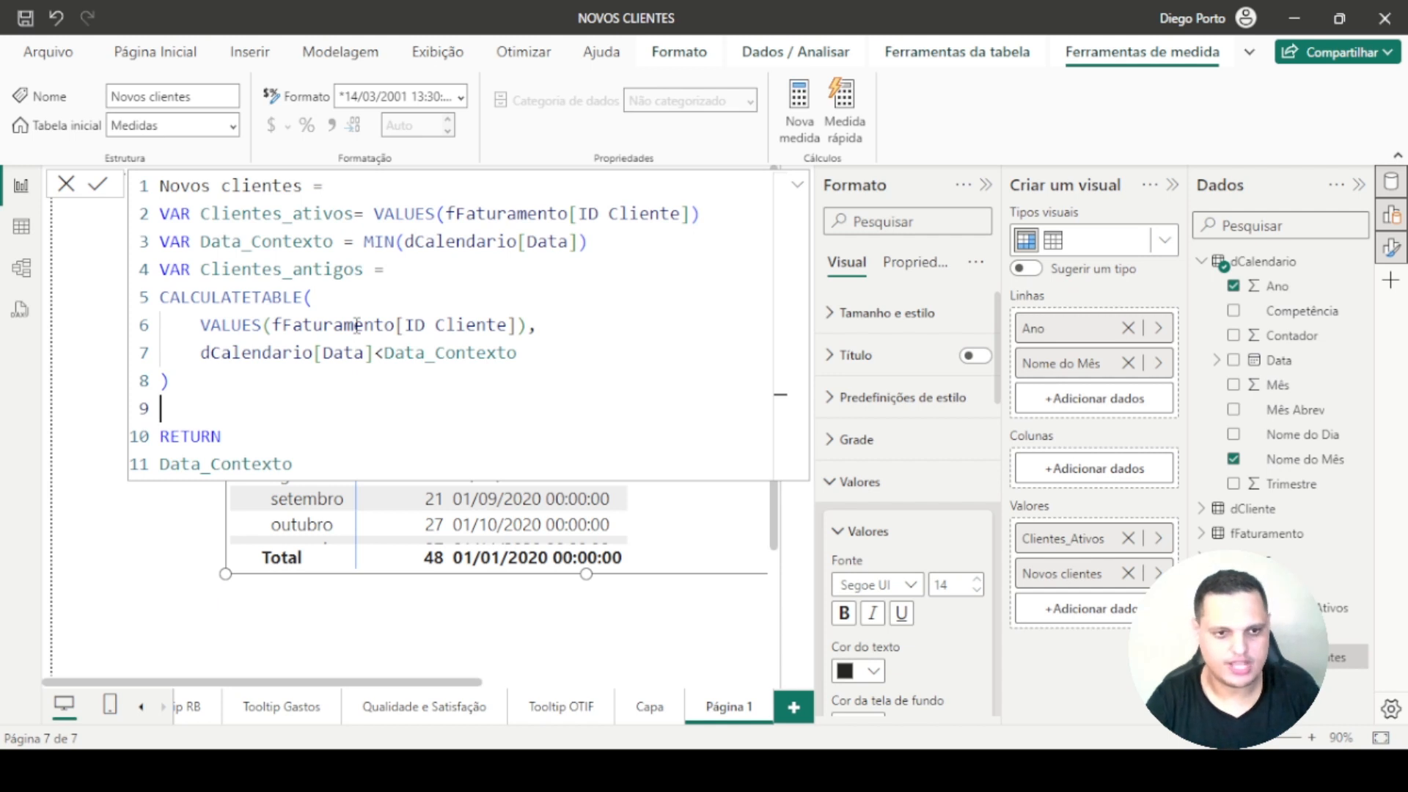
text(va)
key(Tab)
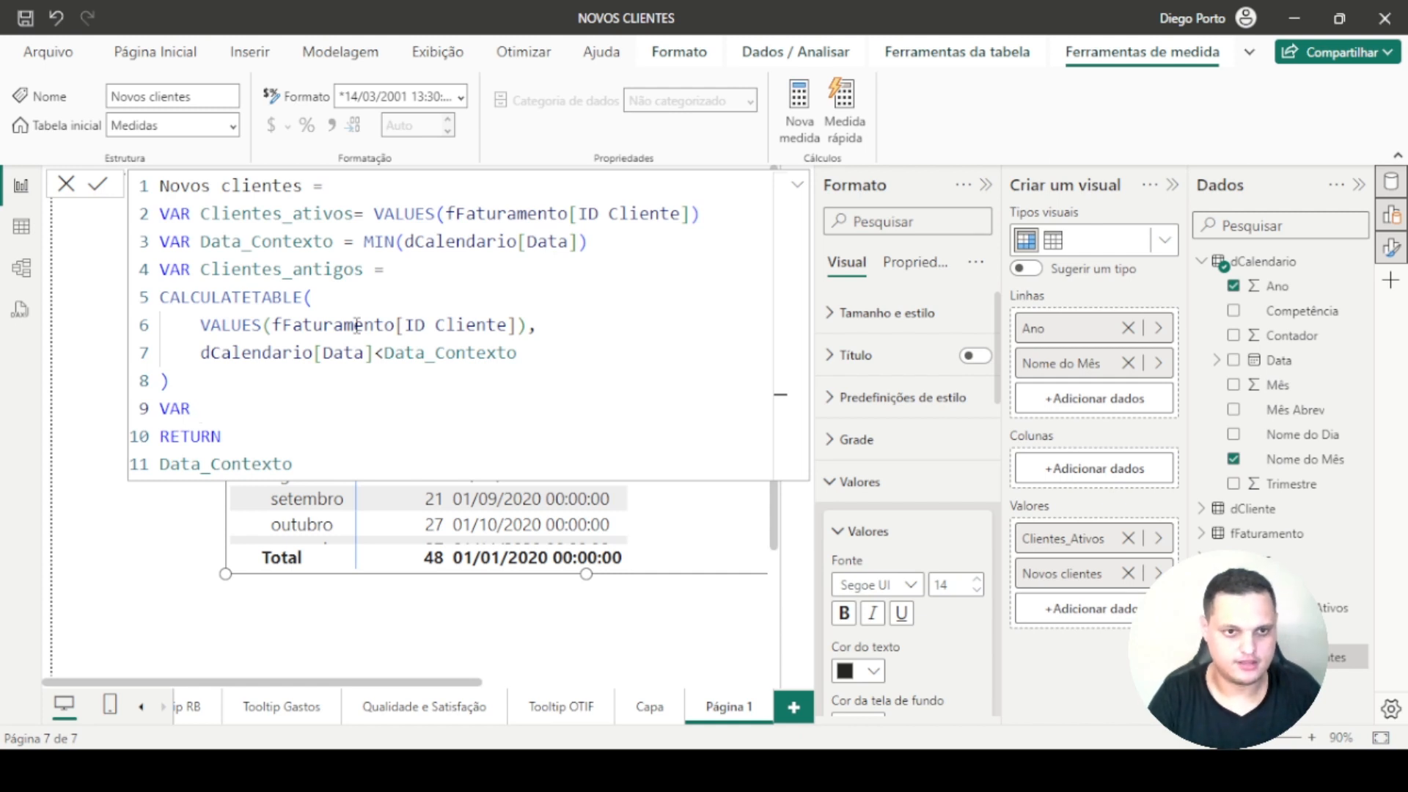
text(Clientes)
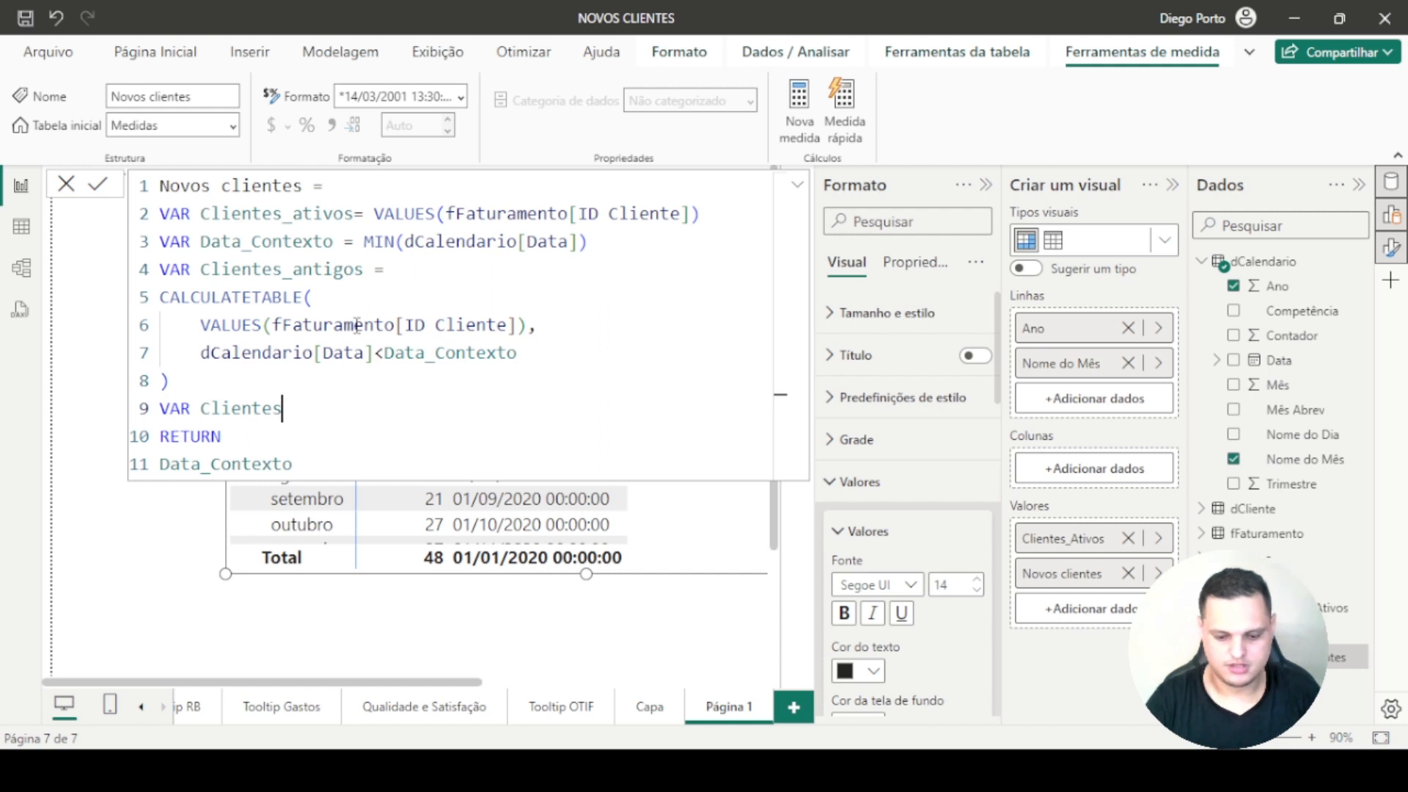
text(_No)
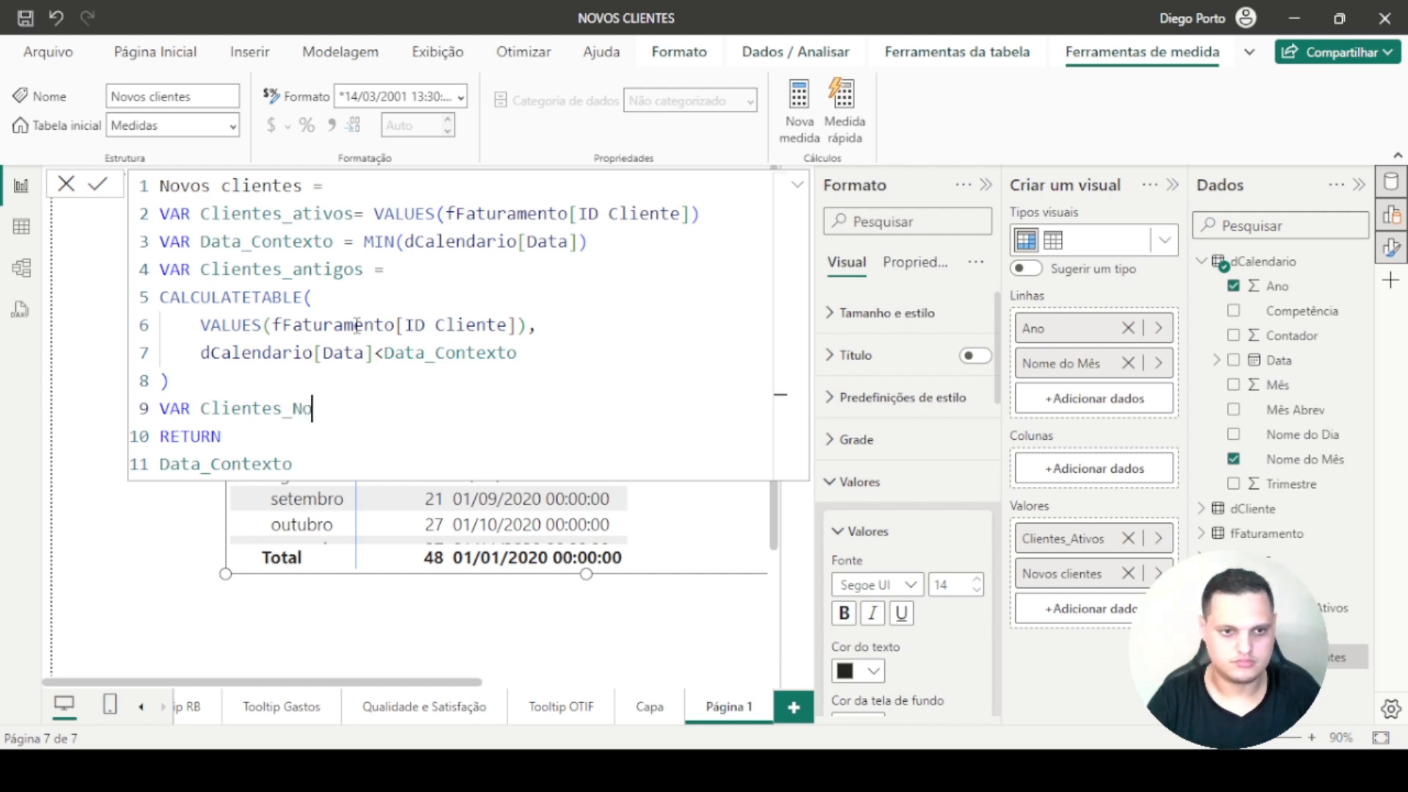
text(vos)
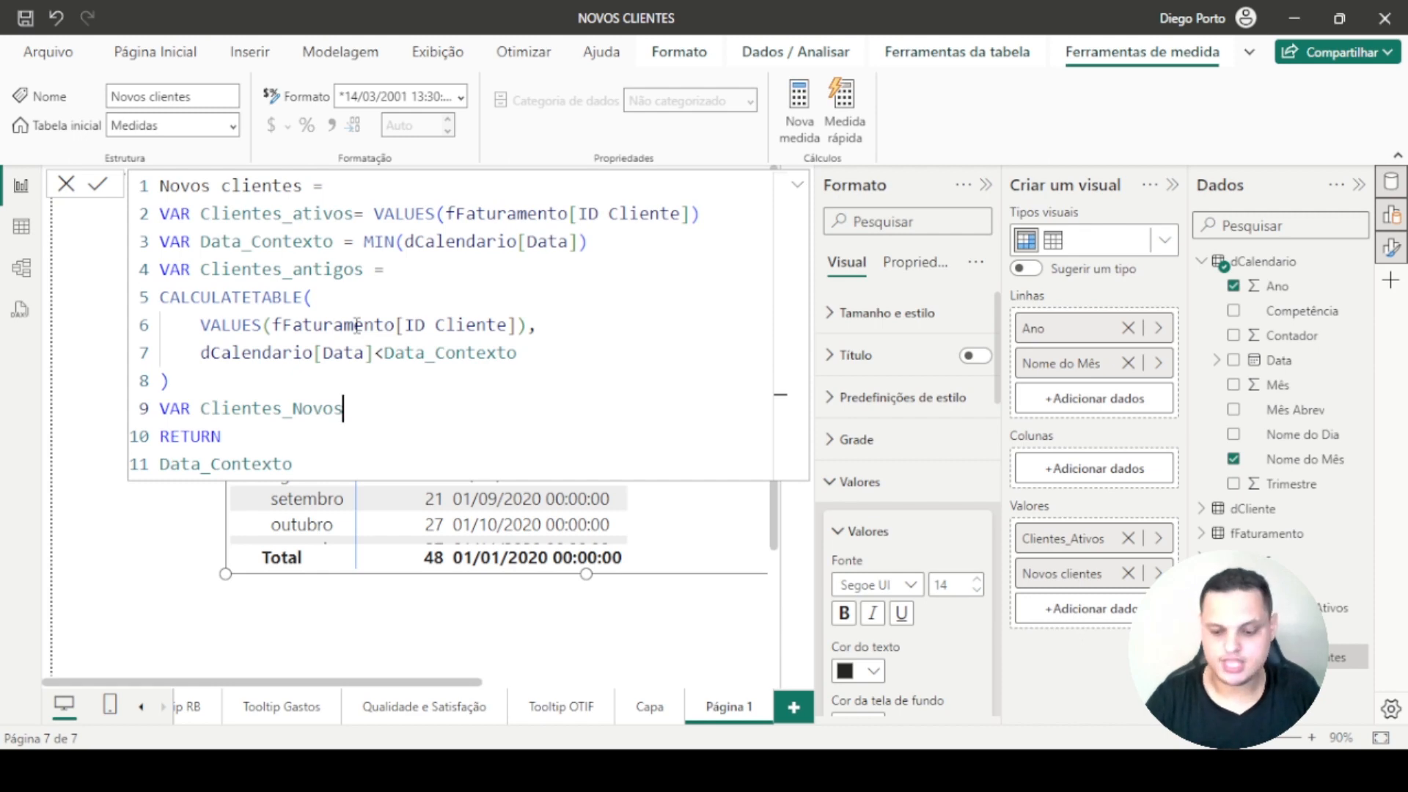
text(=)
key(Return)
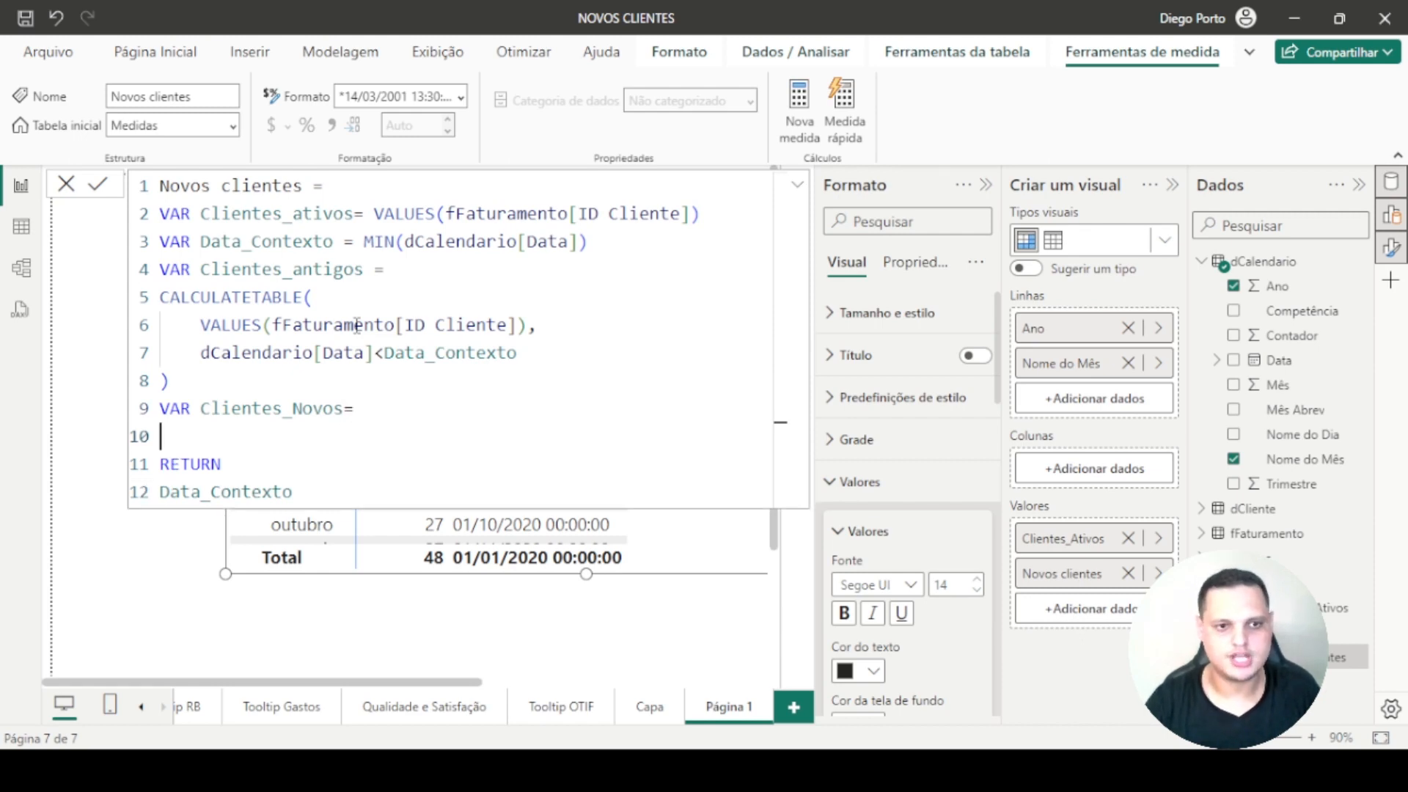
- Define Clientes_Novos as EXCEPT(Clientes_ativos,Clientes_antigos)
text(exce)
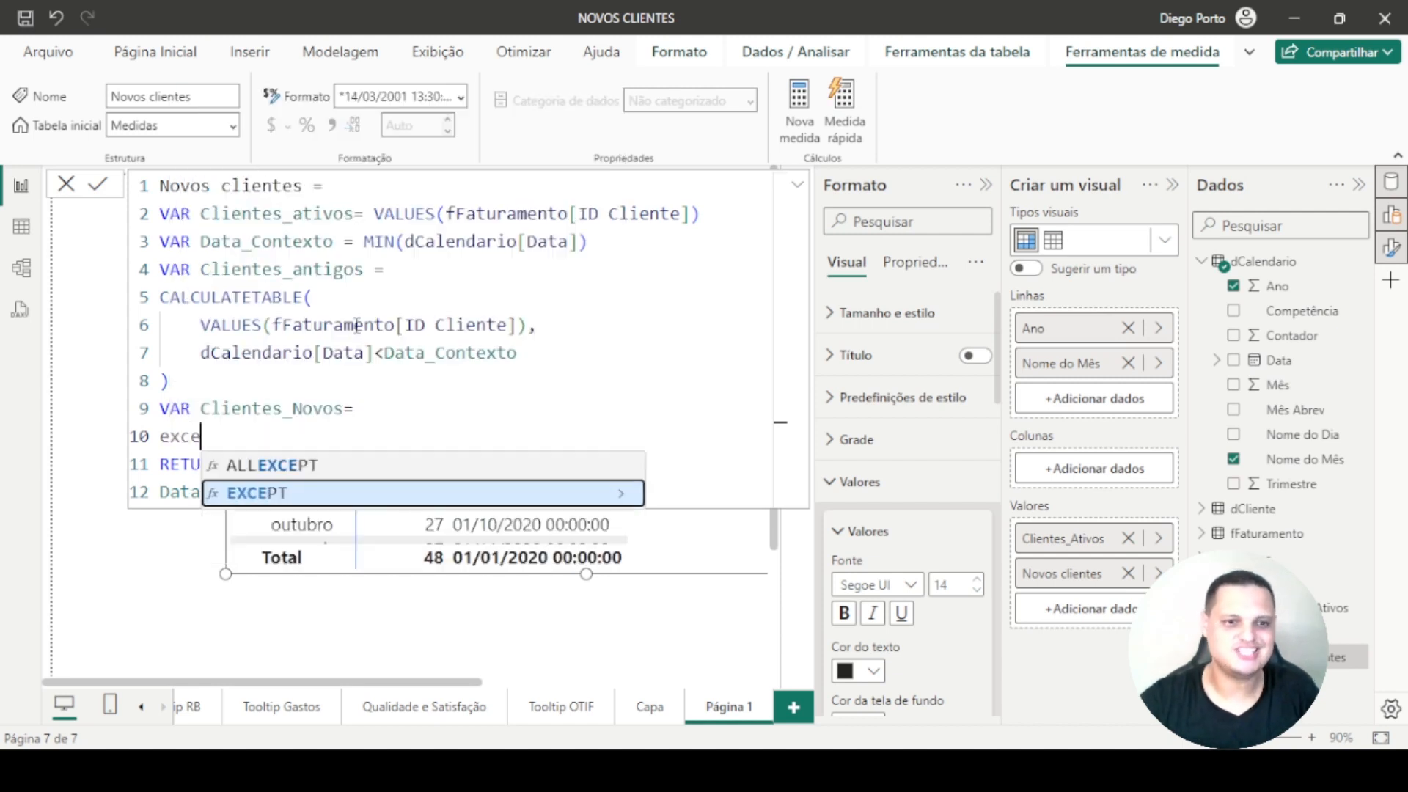
click(273, 497)
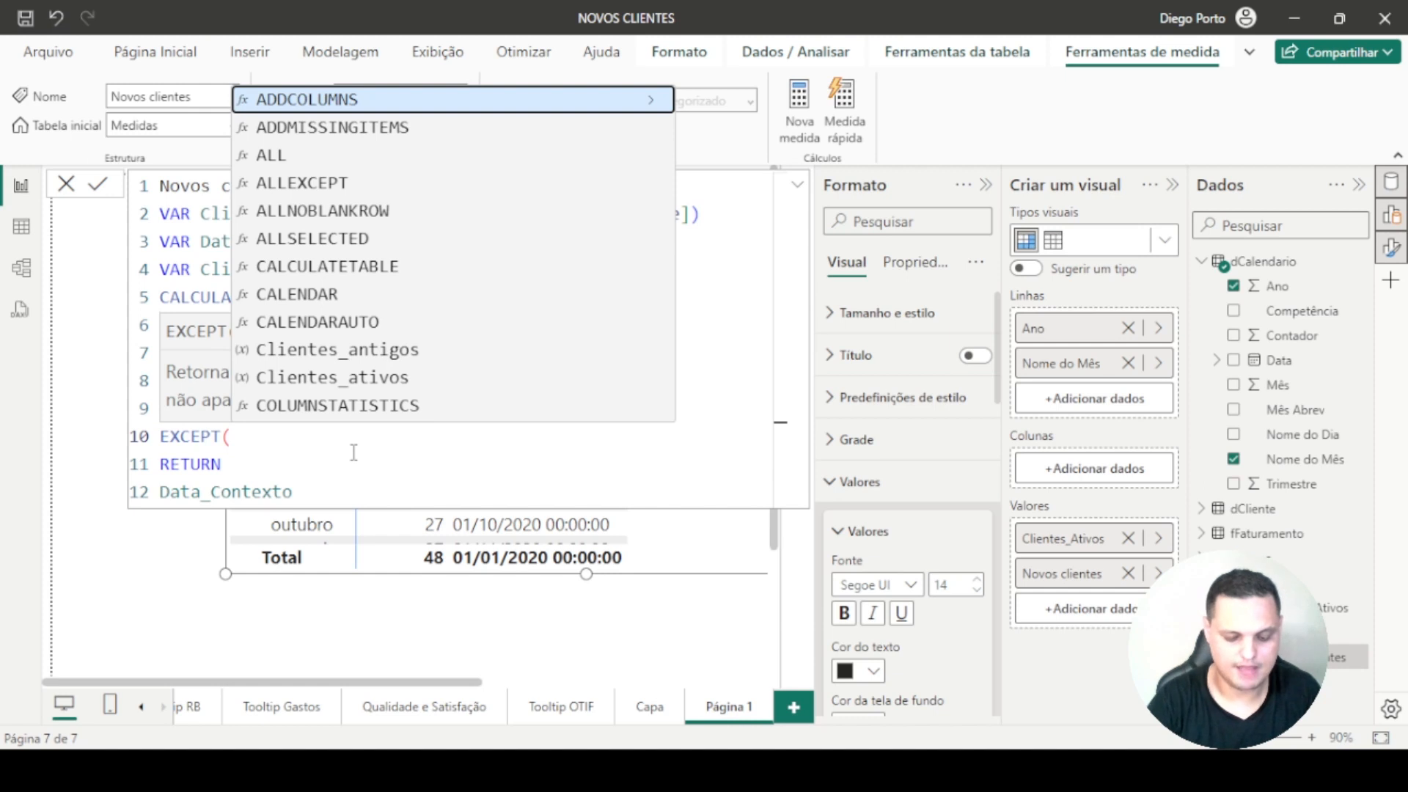
text(clien)
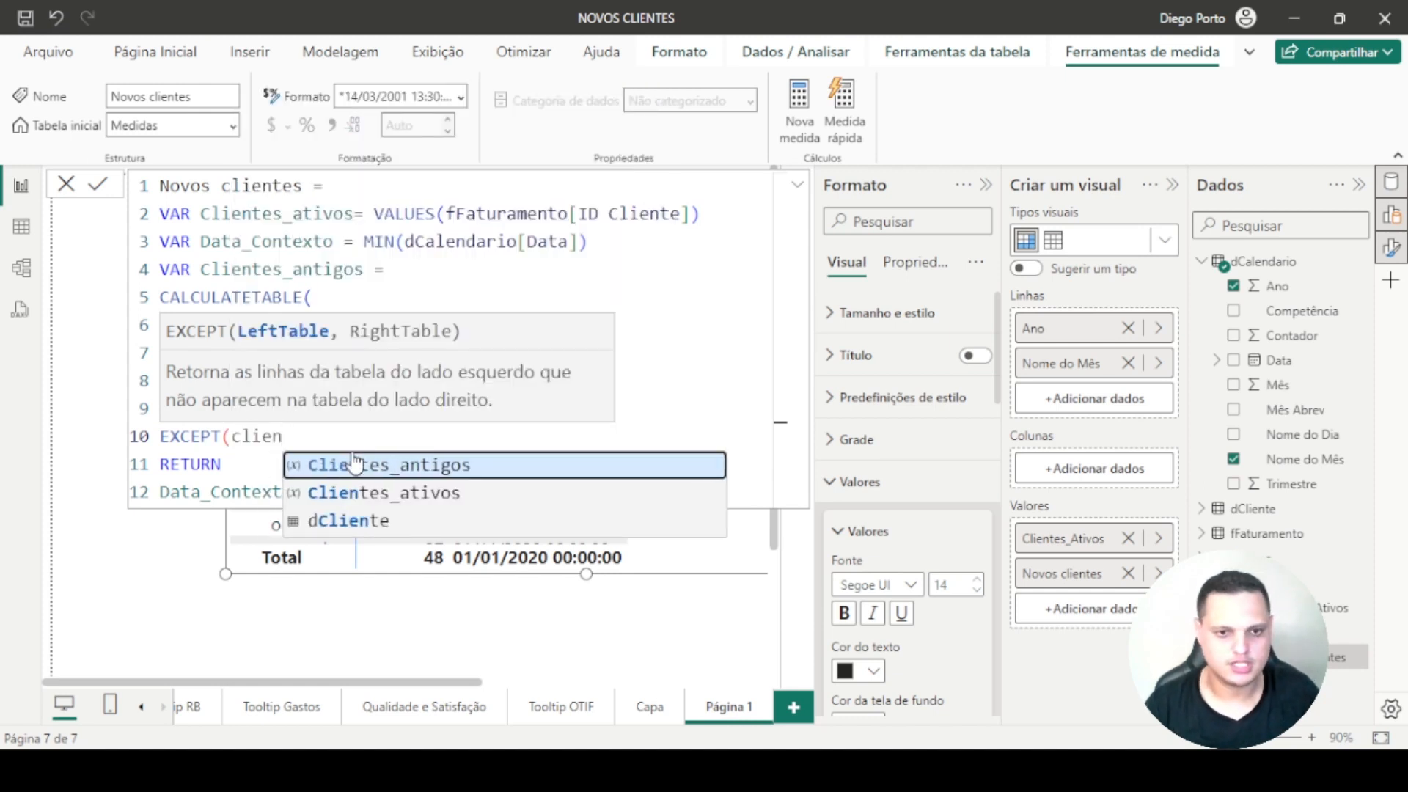
key(Down)
key(Tab)
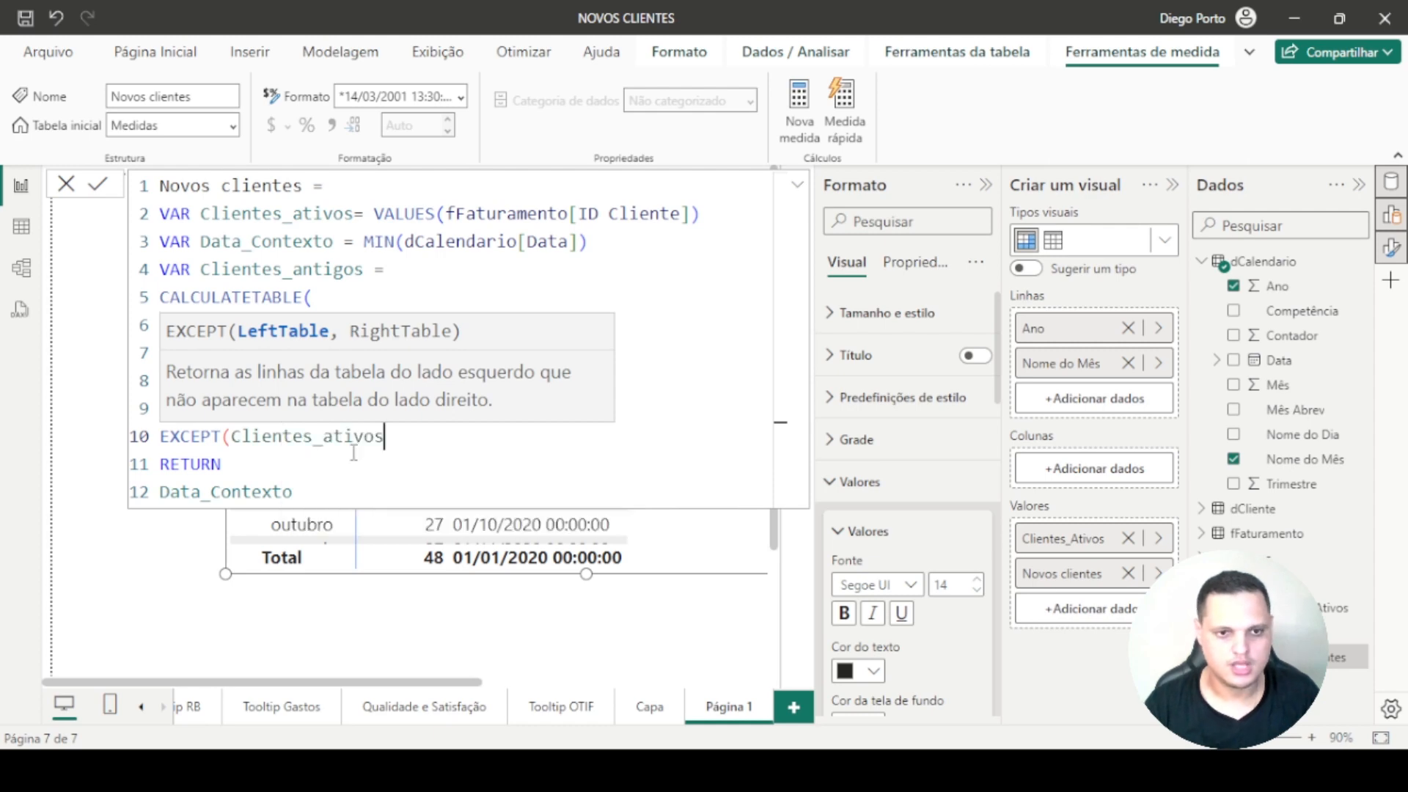
text(,)
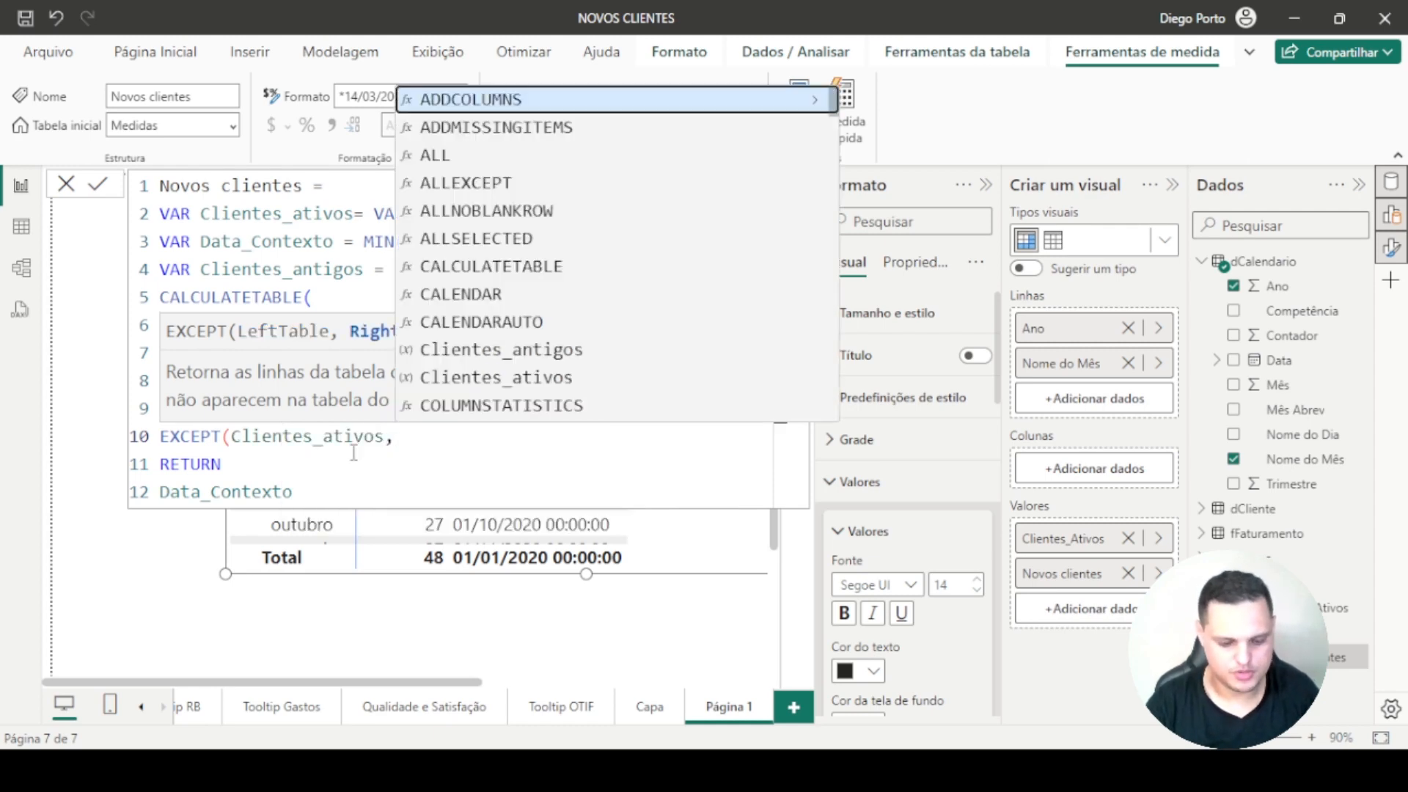
text(cli)
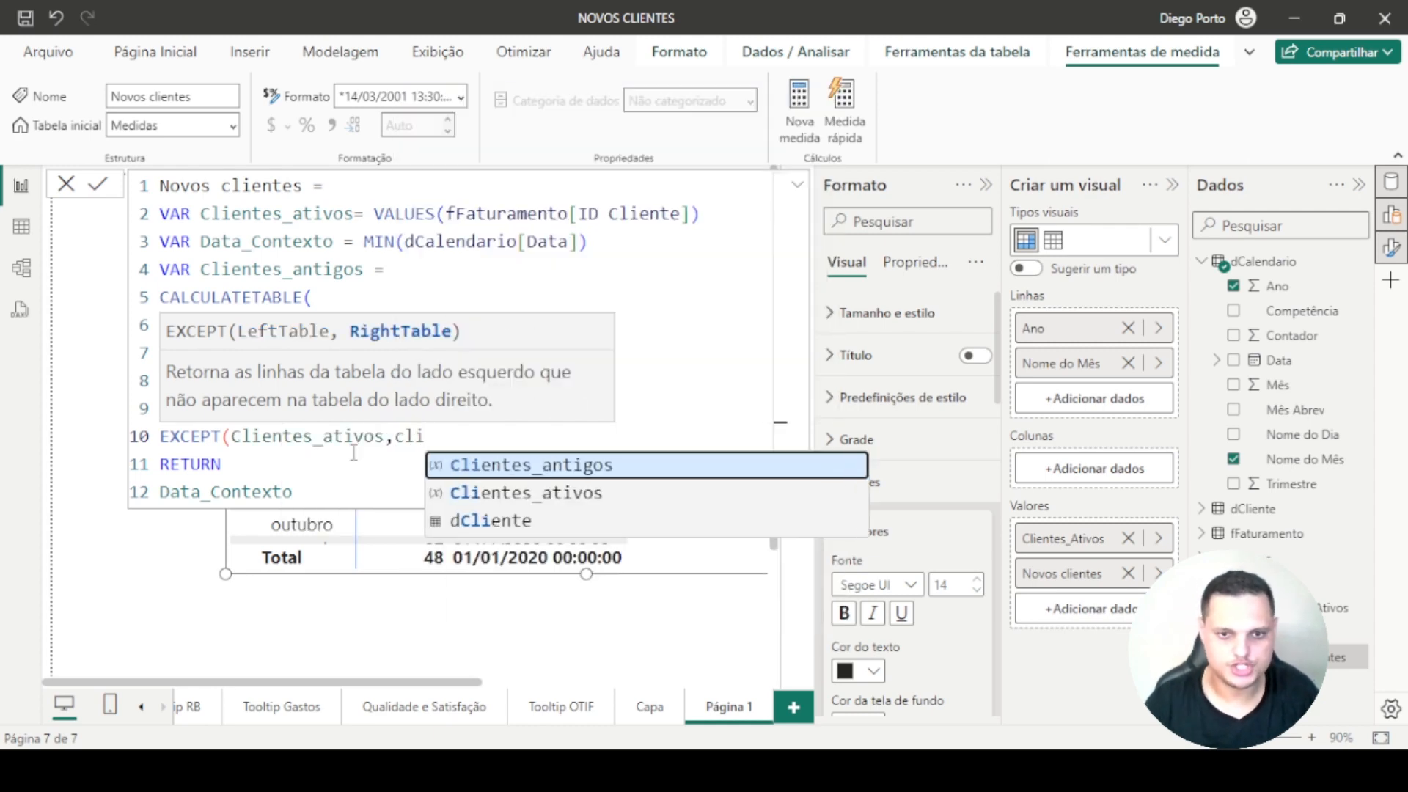
key(Tab)
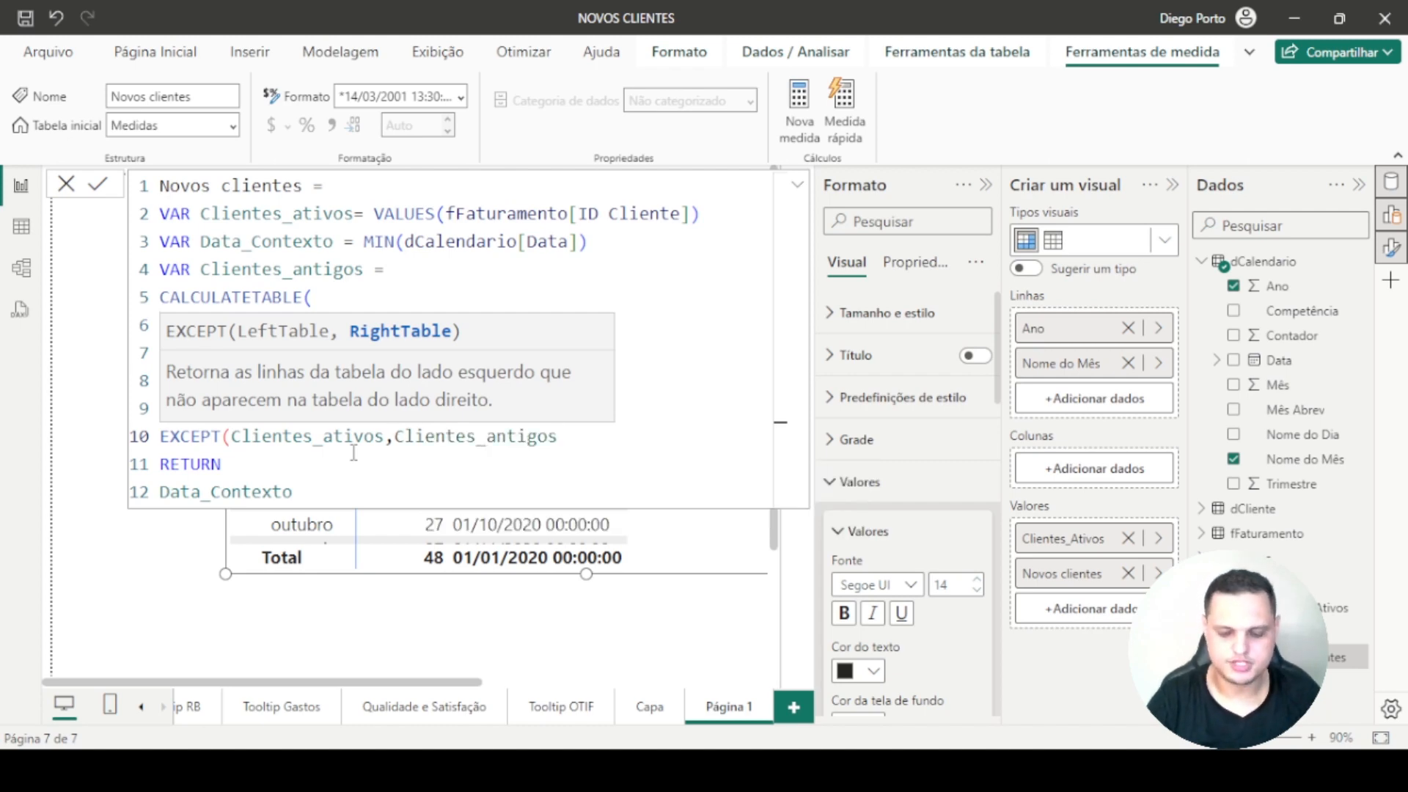
text())
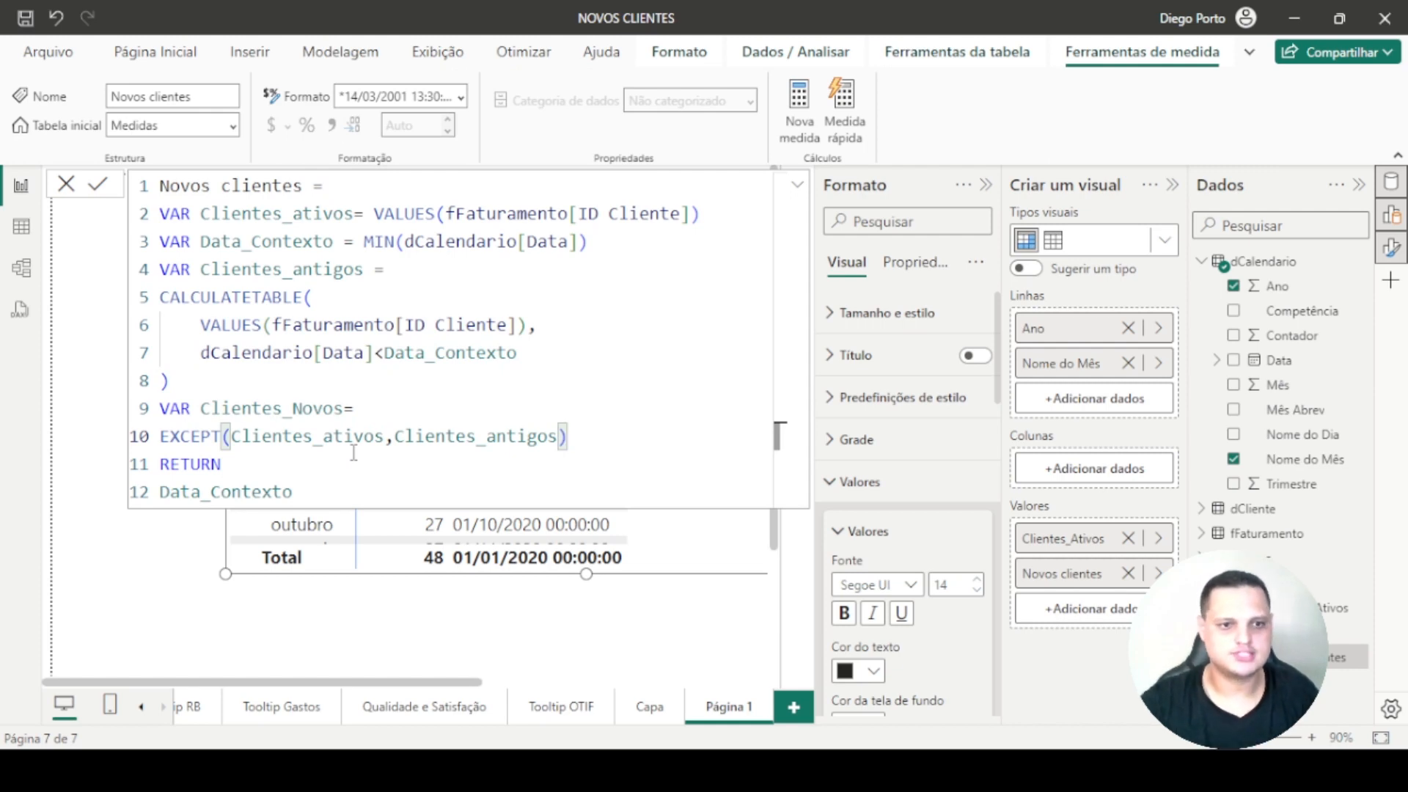
- Remove the Data_Contexto result from the line below RETURN in the Novos clientes measure
click(300, 492)
key(BackSpace)
key(BackSpace)
key(BackSpace)
key(BackSpace)
key(BackSpace)
key(BackSpace)
key(BackSpace)
key(BackSpace)
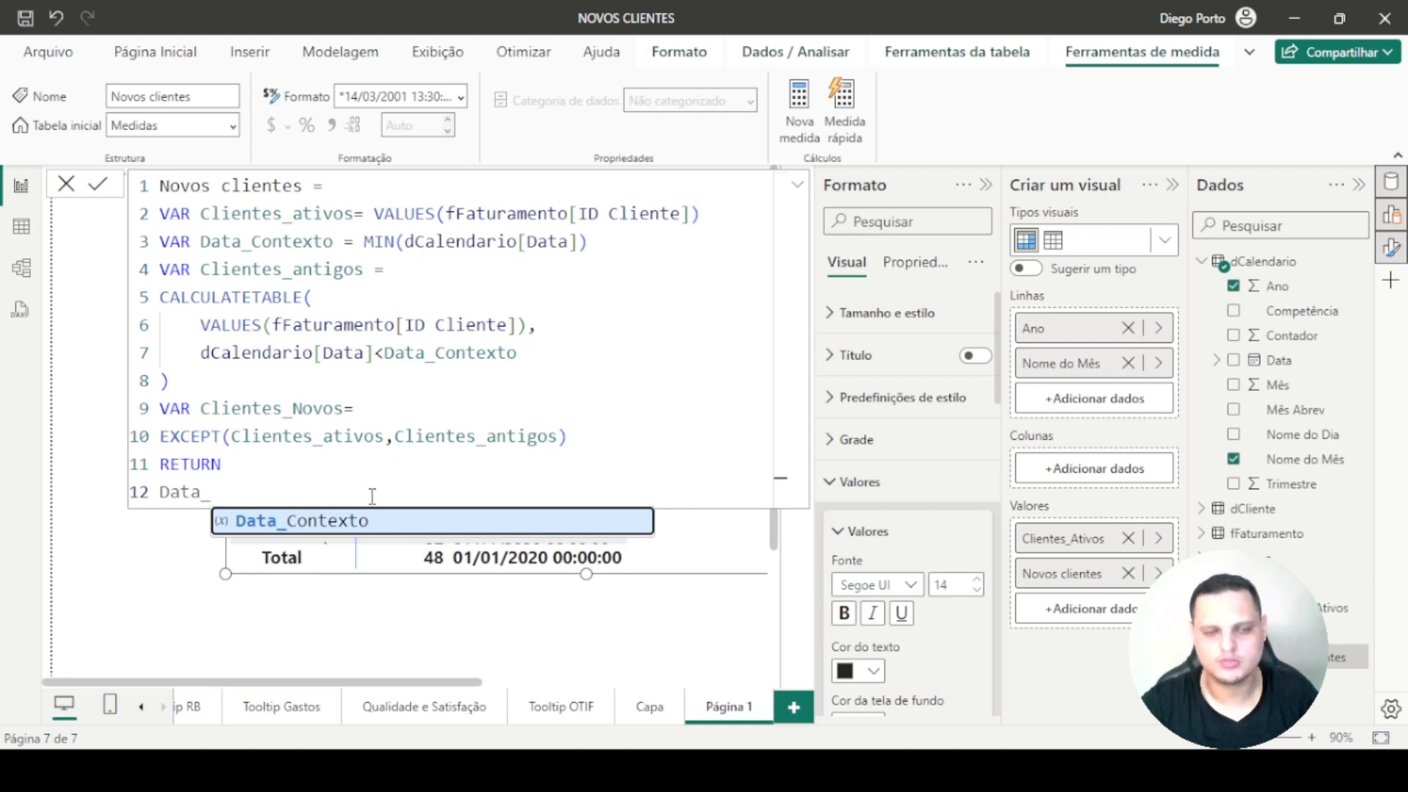
key(BackSpace)
key(BackSpace)
key(BackSpace)
key(BackSpace)
key(BackSpace)
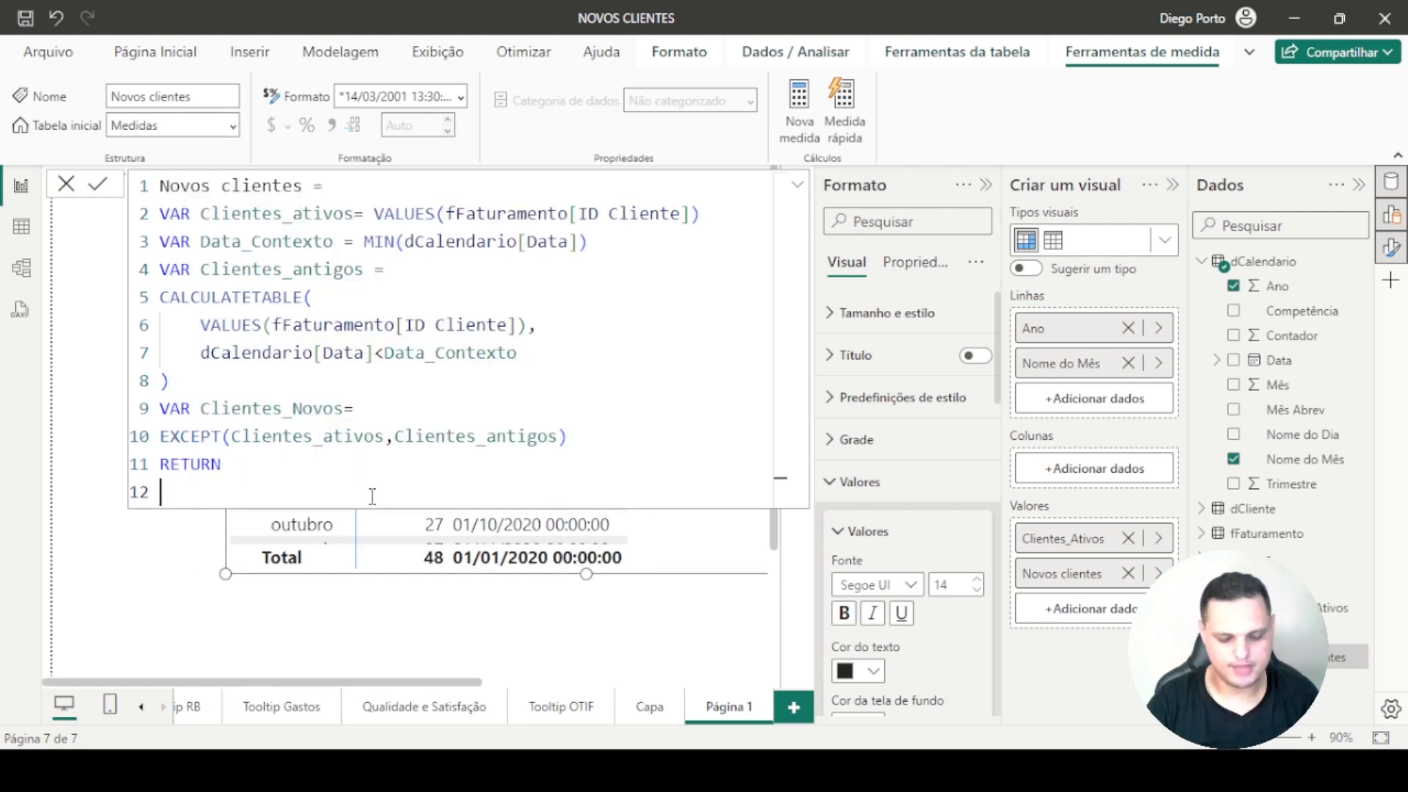
- Return COUNTROWS(Clientes_Novos) as the measure's result, commit the formula and close the formula editor
text(con)
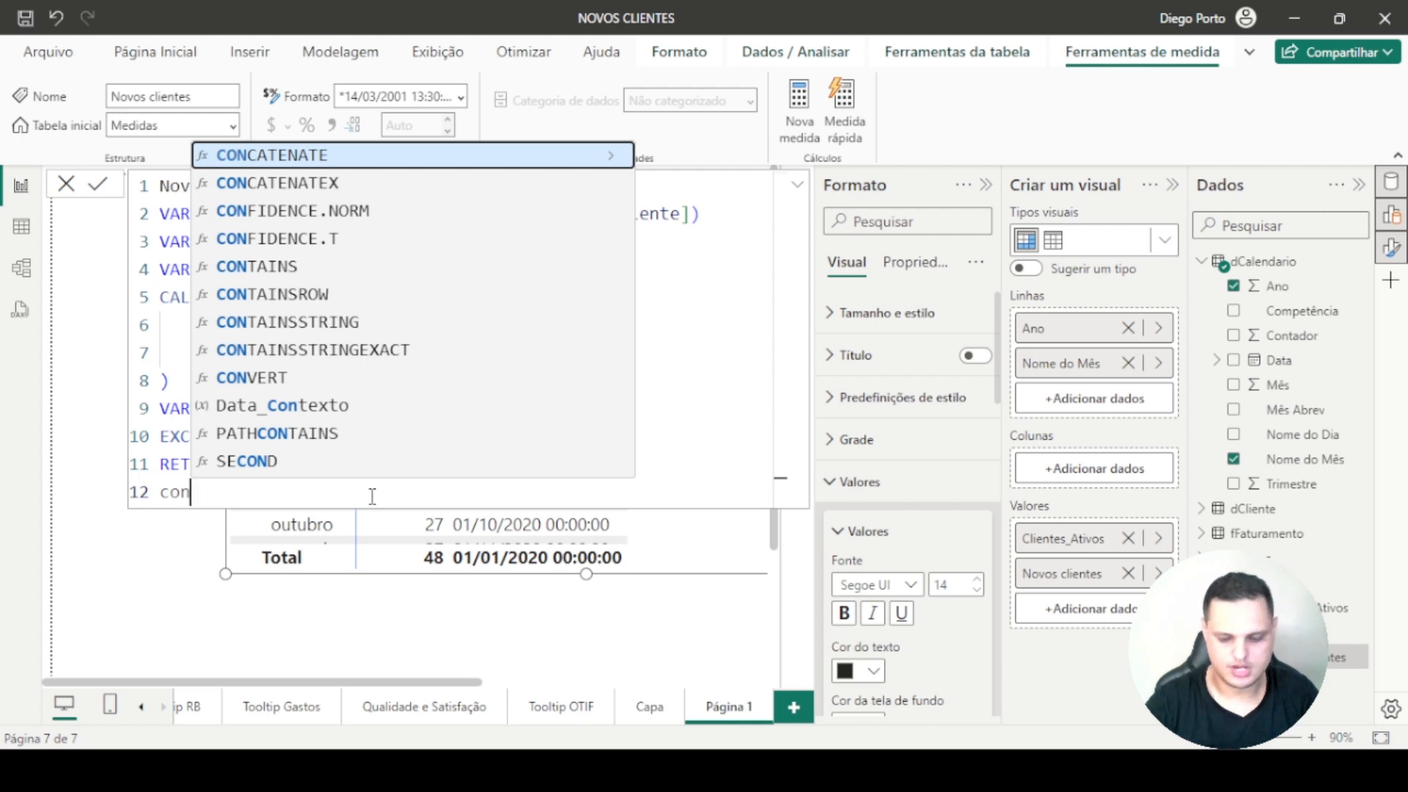
key(BackSpace)
text(un)
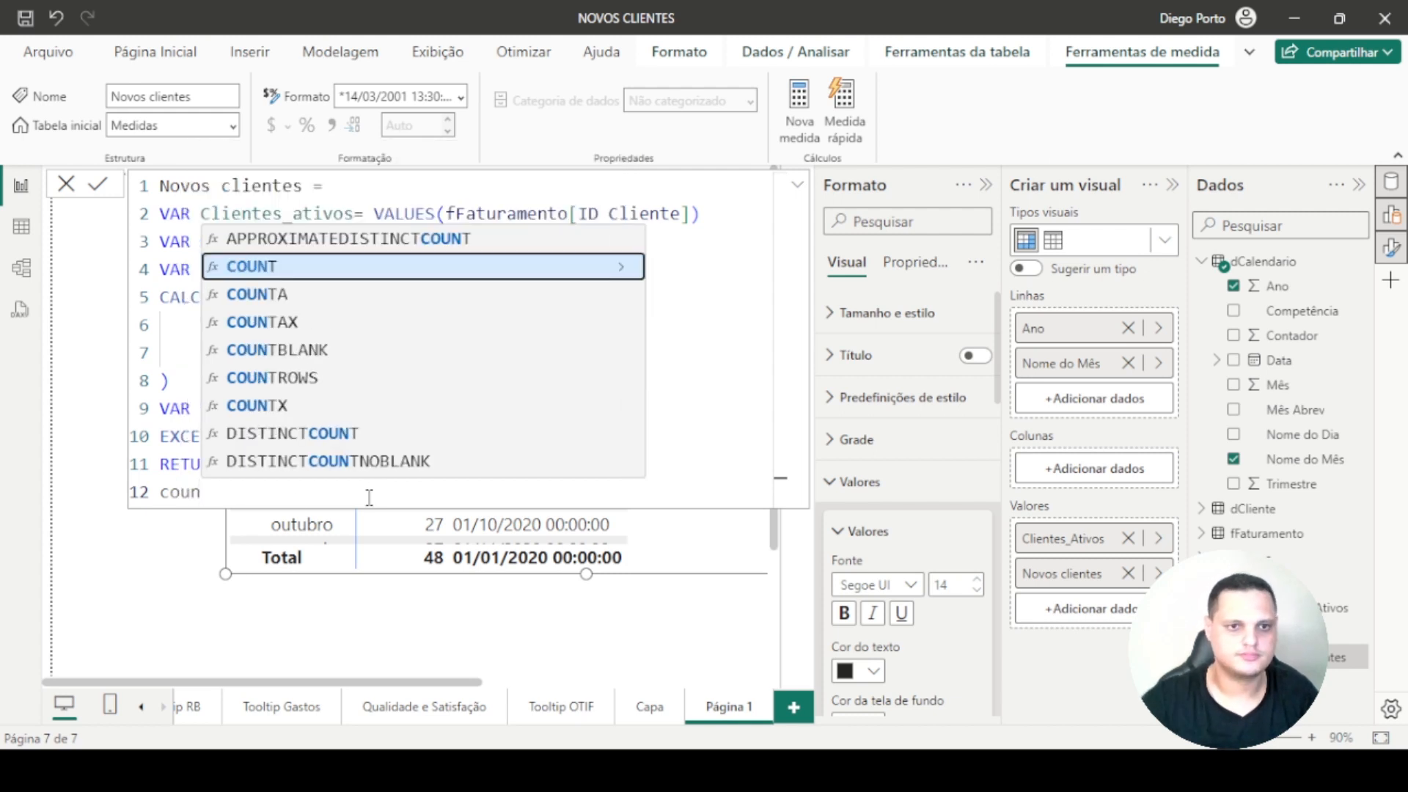
click(269, 379)
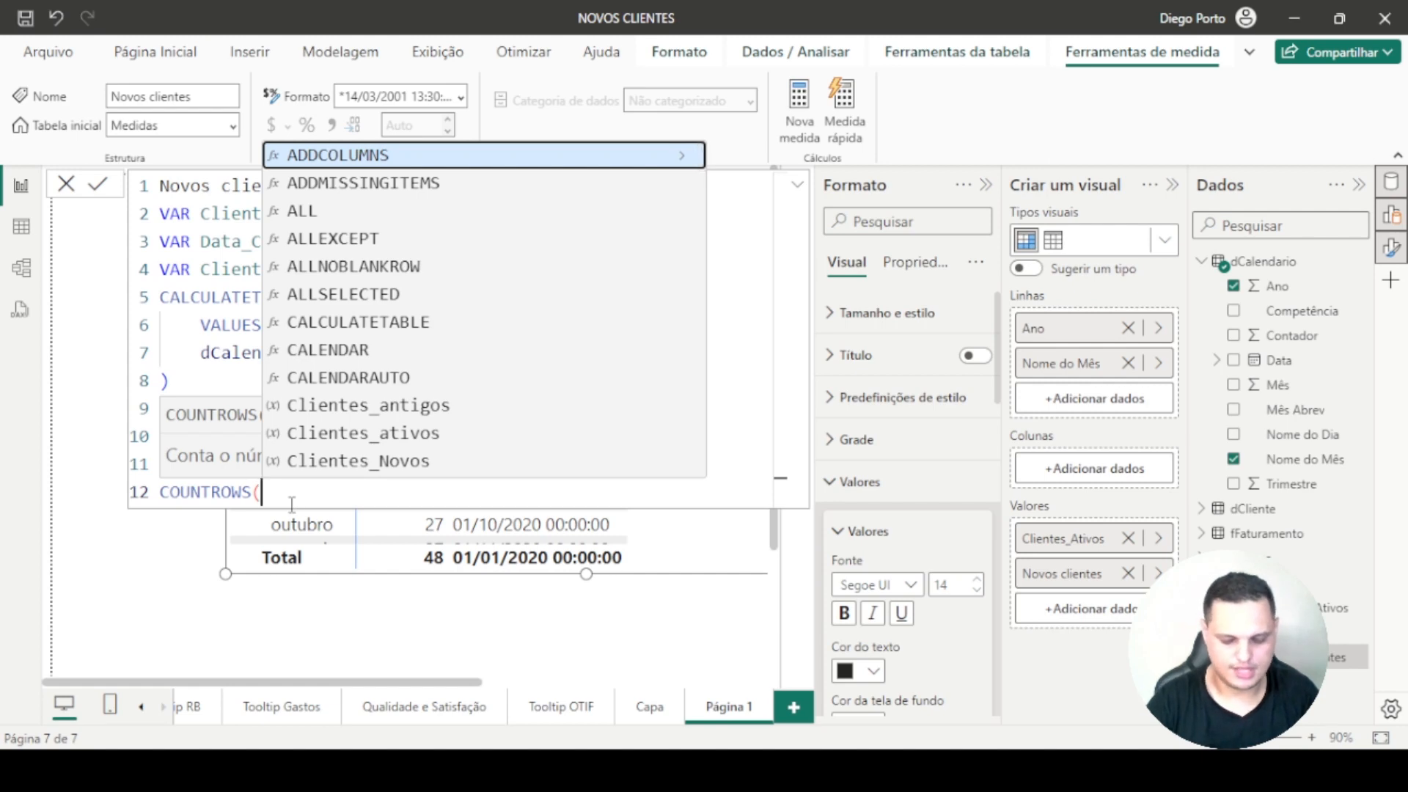
text(no)
key(BackSpace)
key(BackSpace)
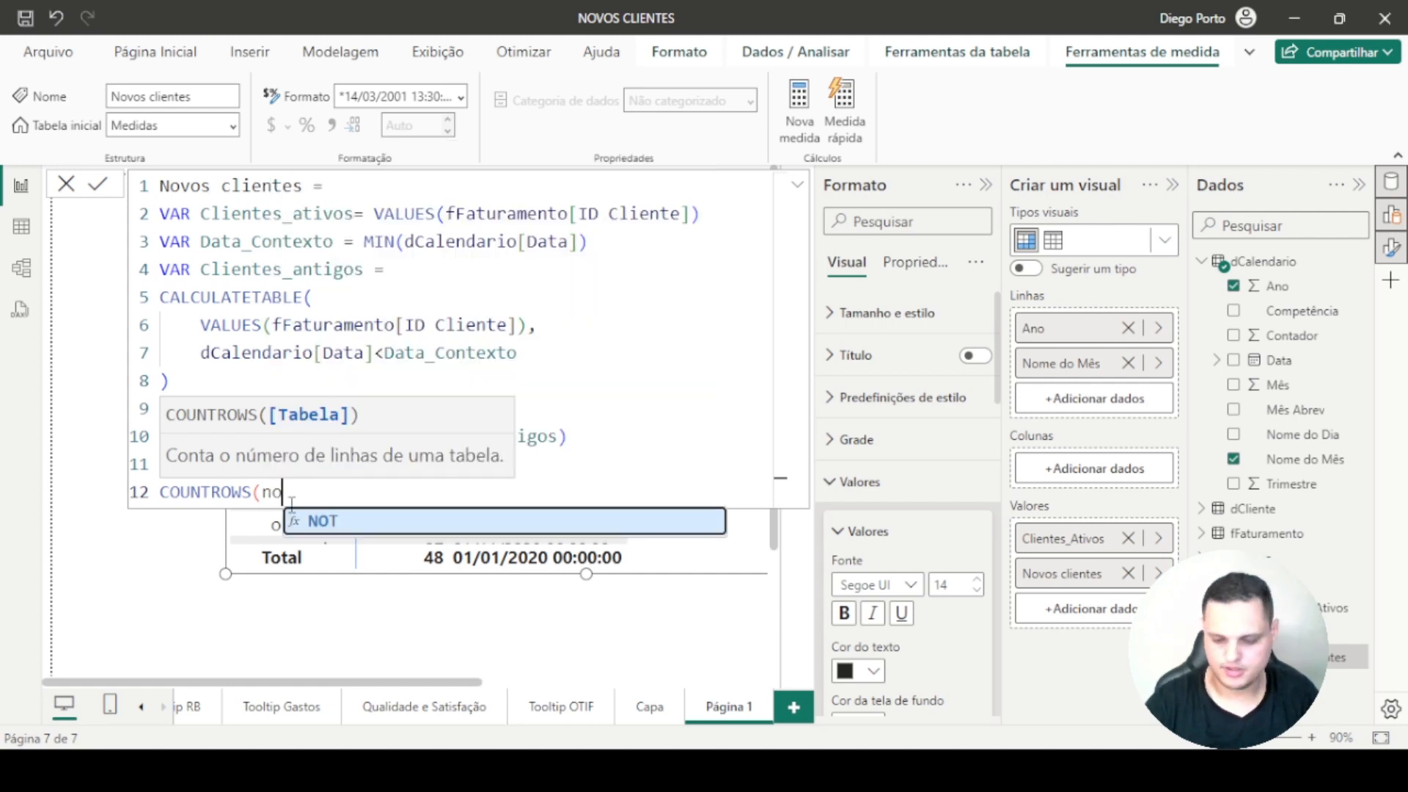
text(cli)
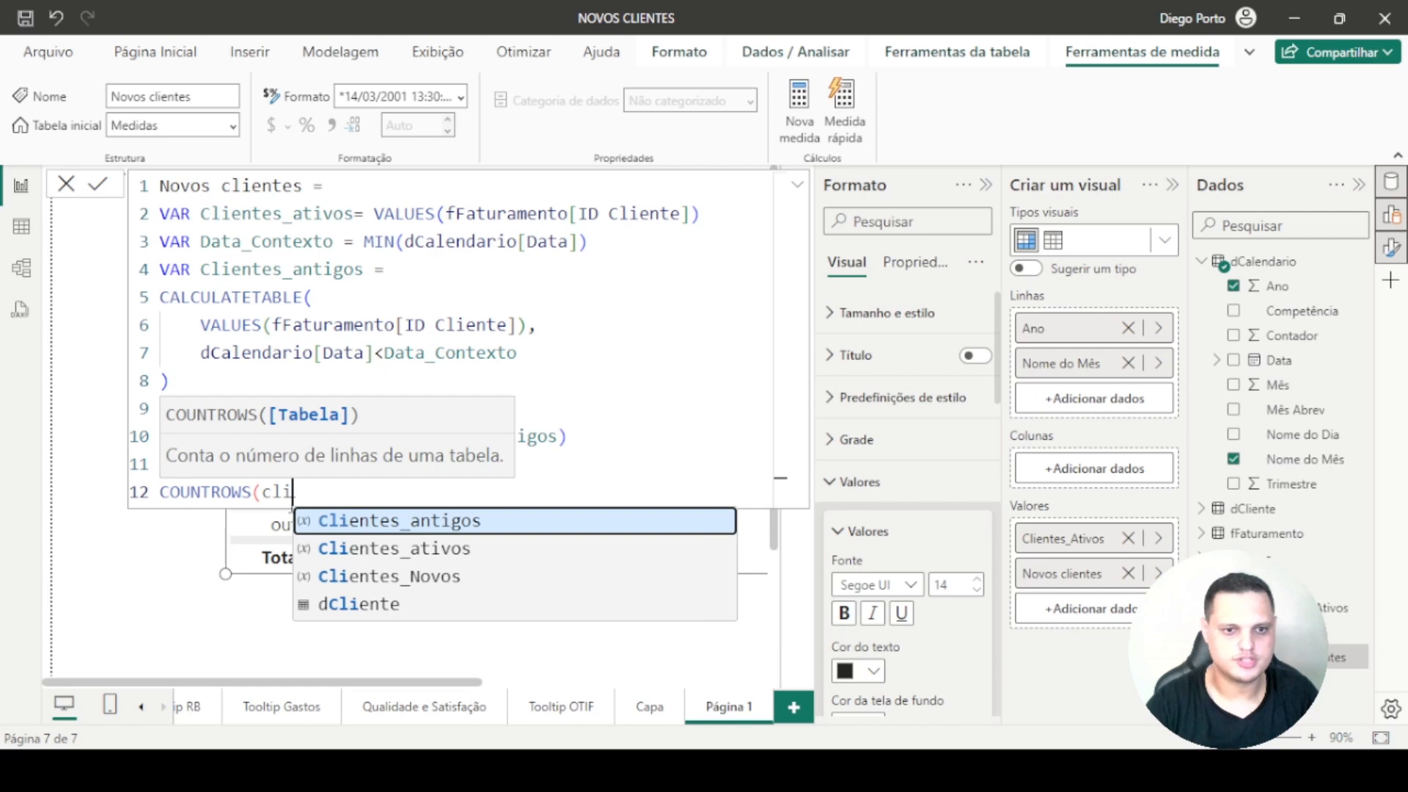
click(432, 578)
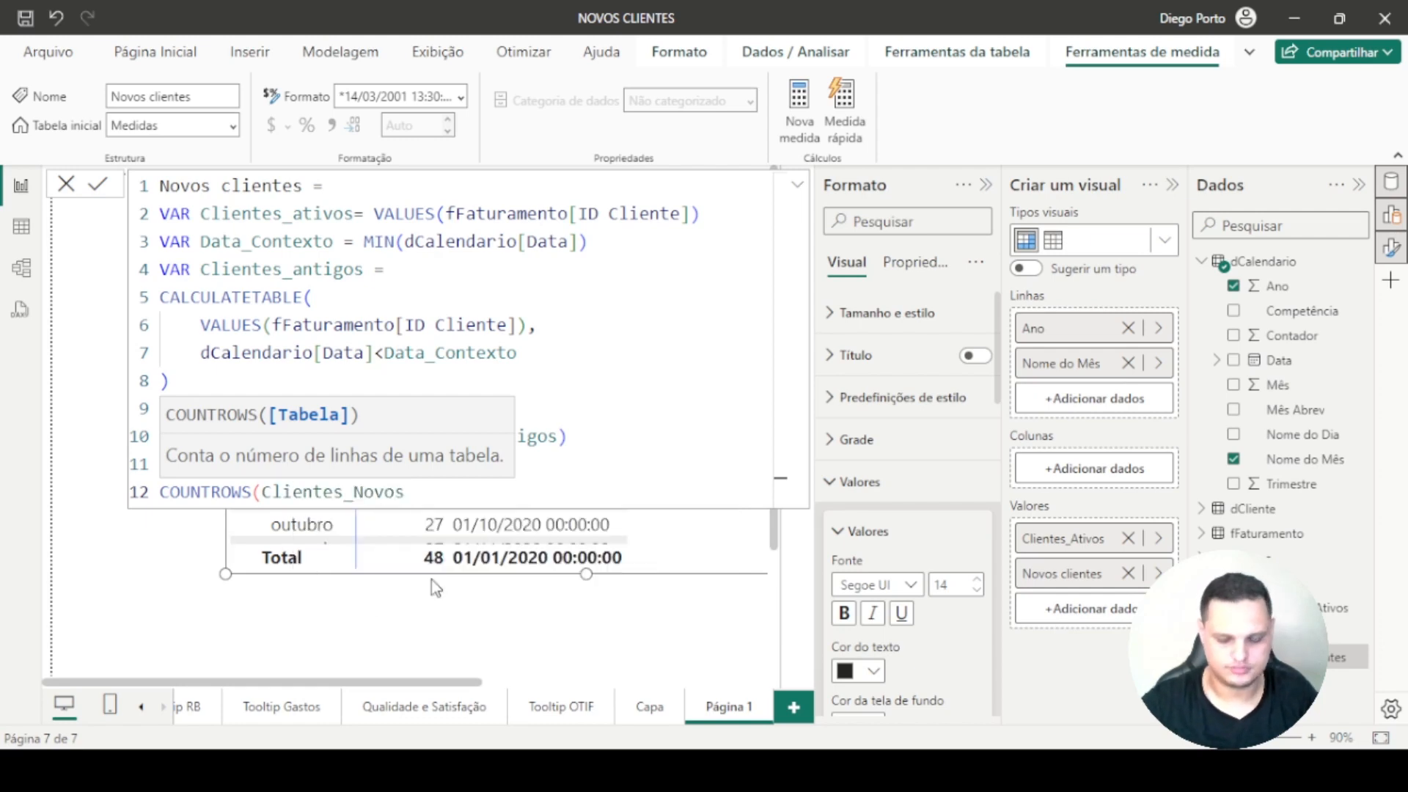
text())
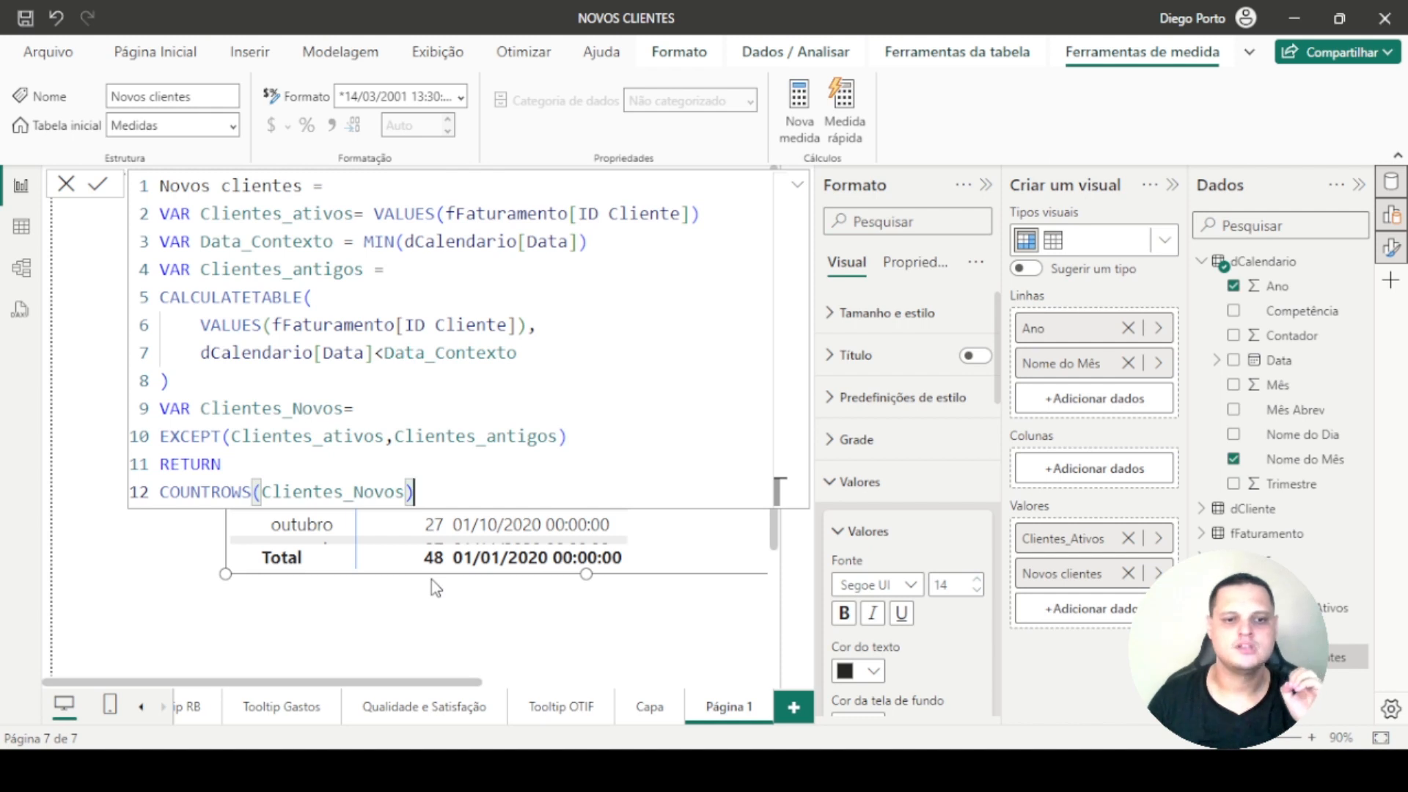
key(Return)
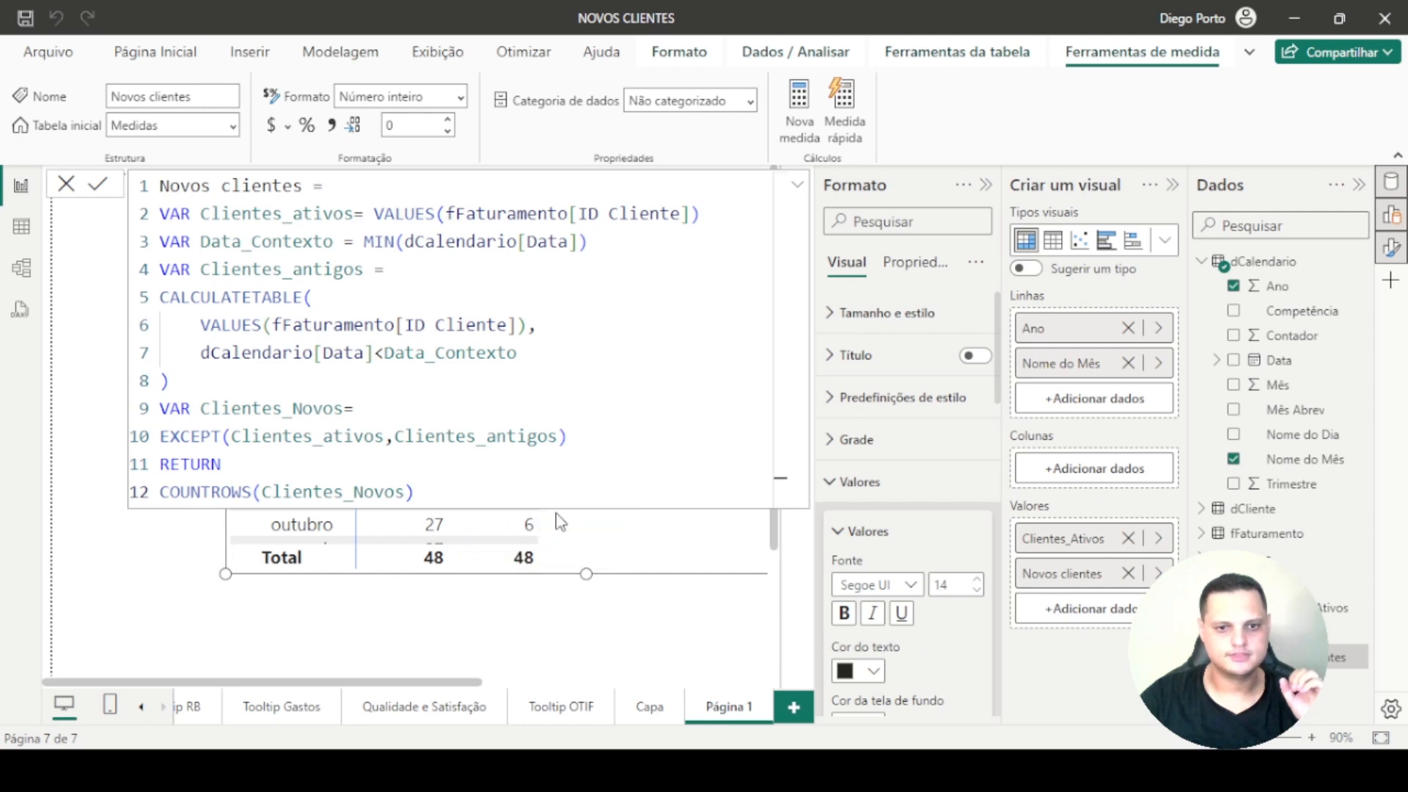
click(66, 187)
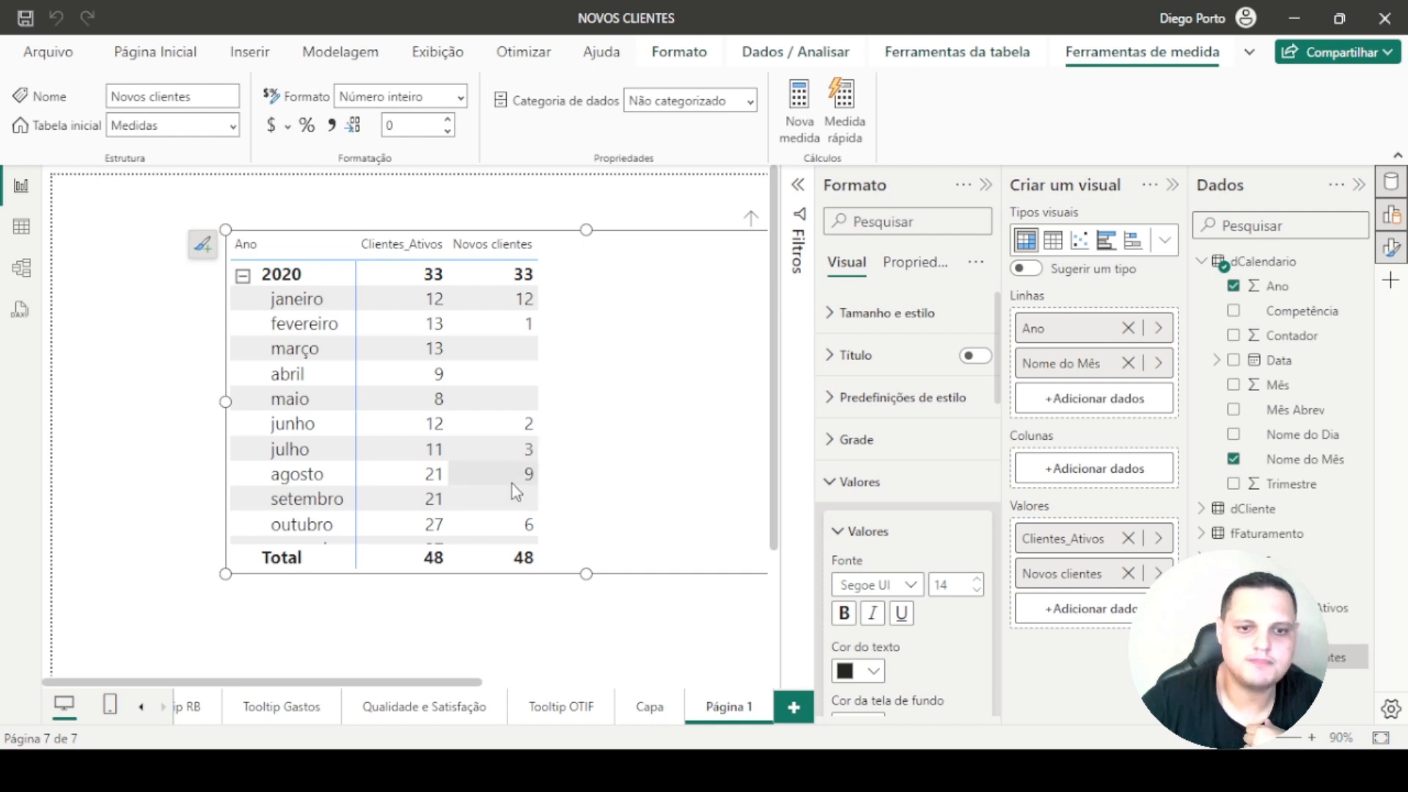
- Expand the 2021 row of the matrix to its months
scroll(513, 482, down, 3)
scroll(519, 462, down, 2)
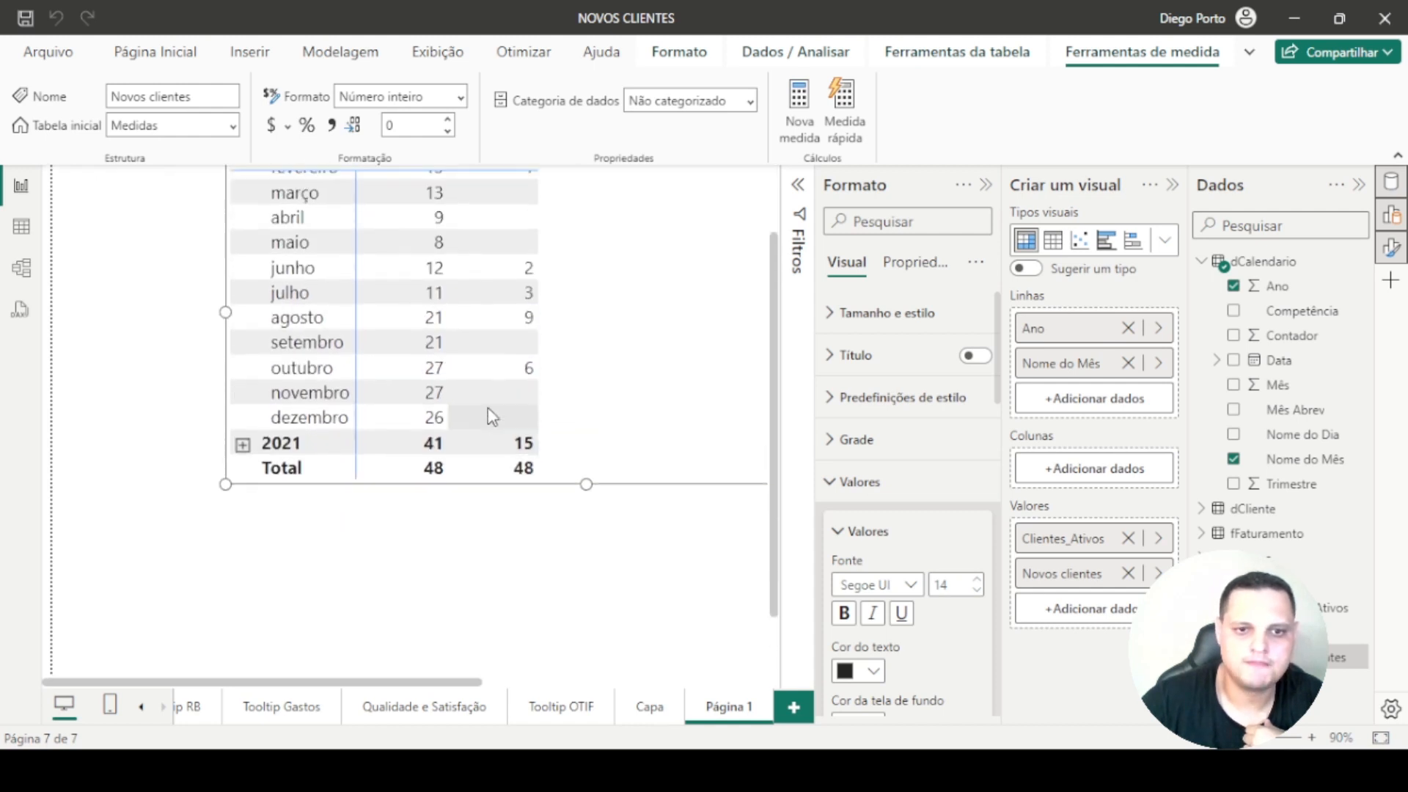
scroll(484, 426, up, 1)
click(244, 535)
- Examine the monthly Clientes_Ativos and Novos clientes values for 2020 and 2021 in the matrix
scroll(462, 446, down, 3)
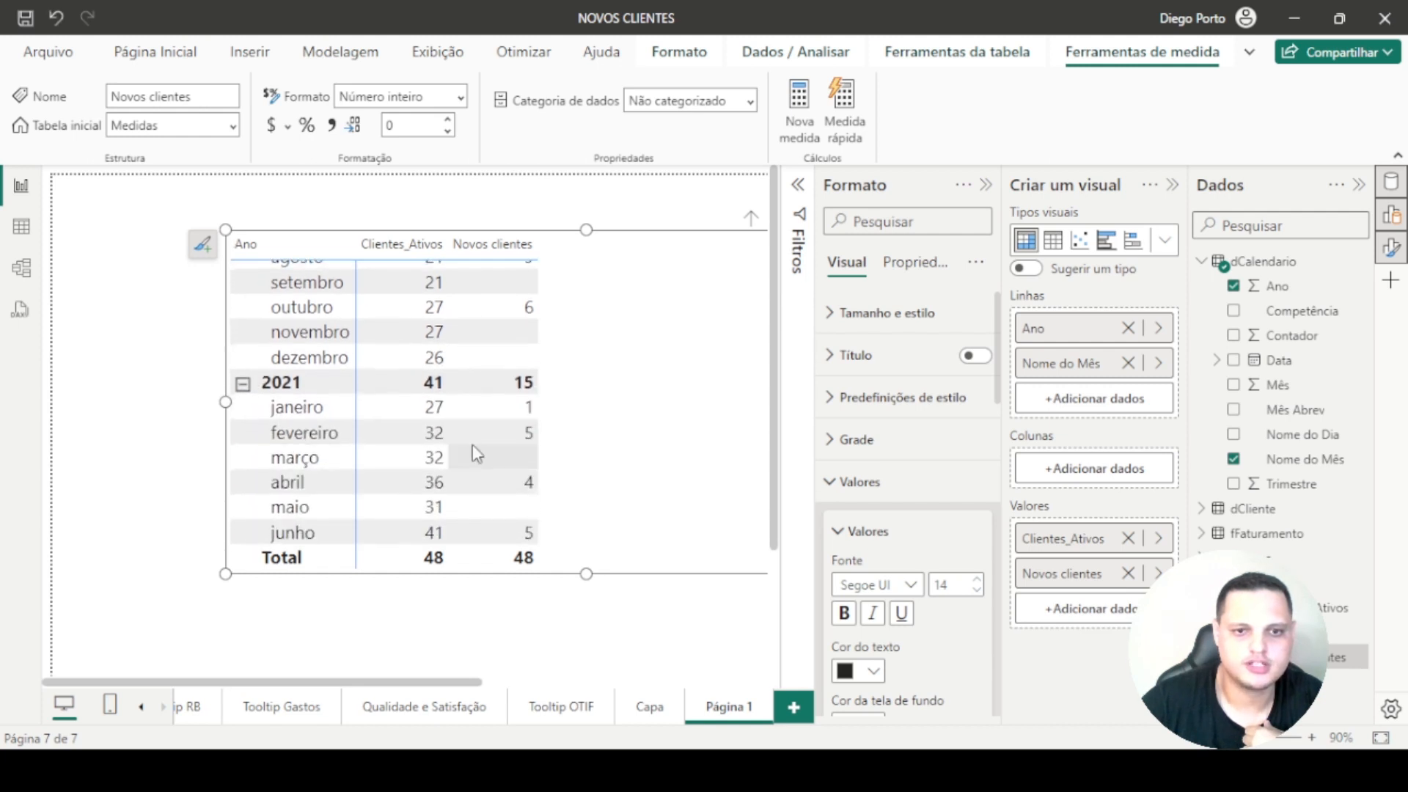
scroll(469, 444, down, 1)
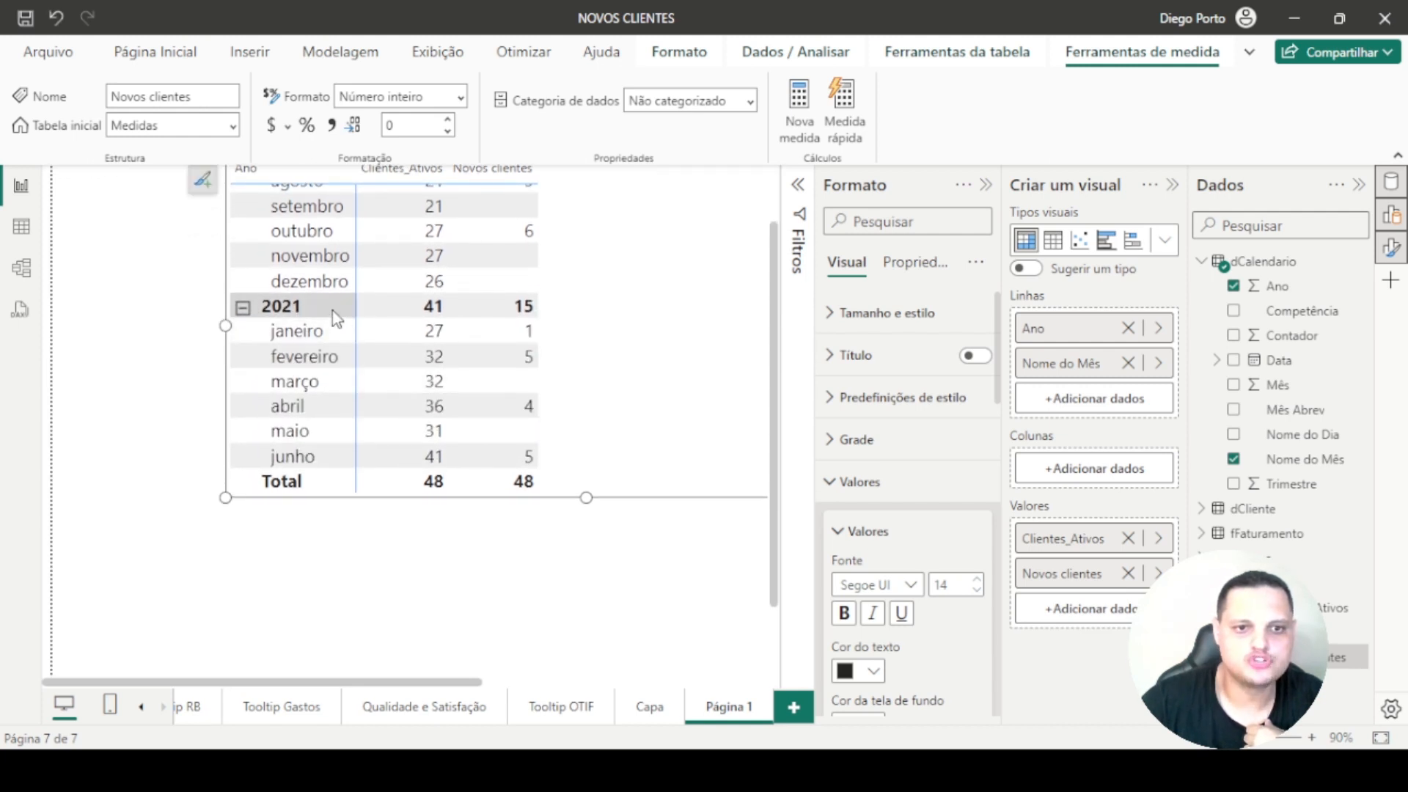
scroll(477, 315, up, 3)
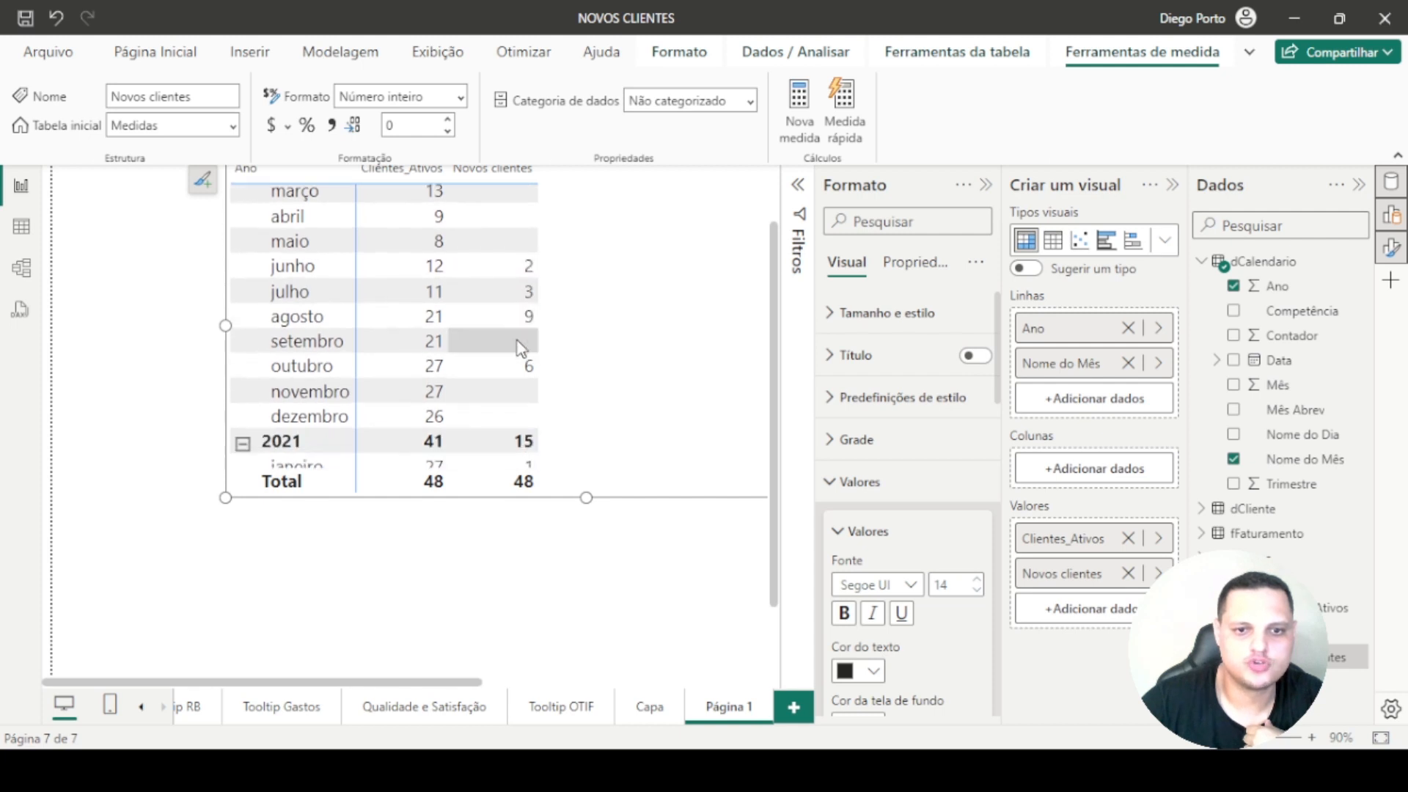
scroll(517, 350, down, 1)
scroll(511, 355, up, 3)
scroll(497, 308, down, 1)
scroll(497, 308, down, 2)
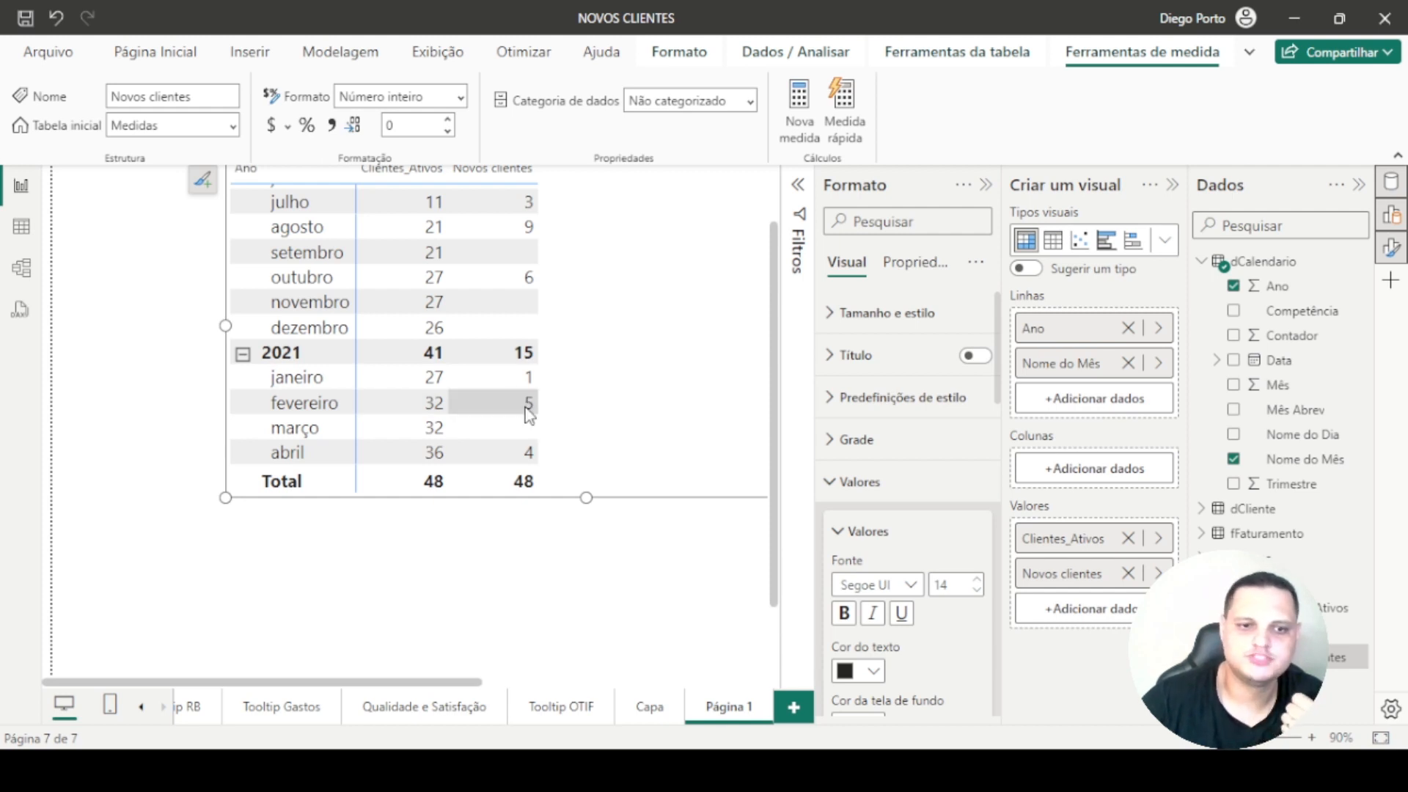
scroll(528, 414, down, 1)
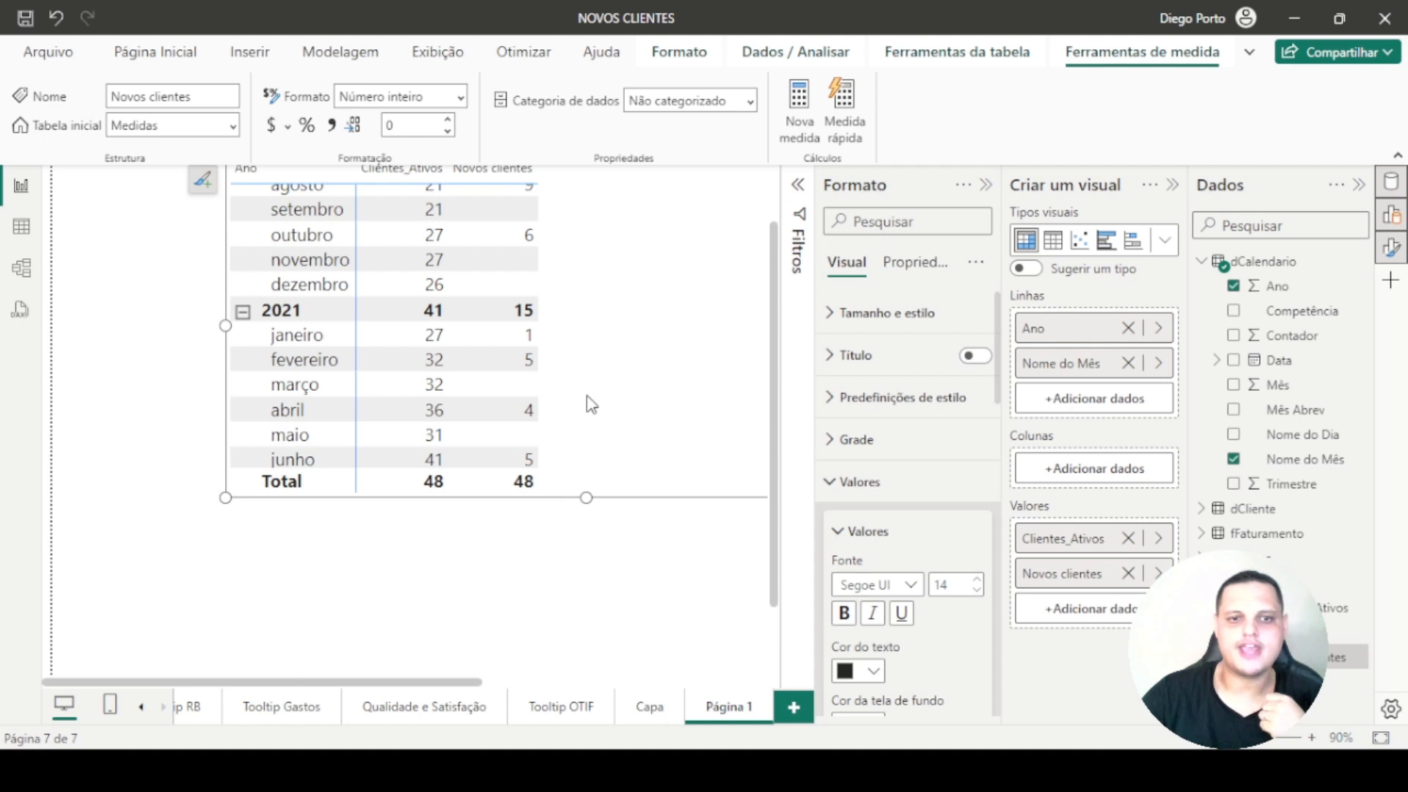